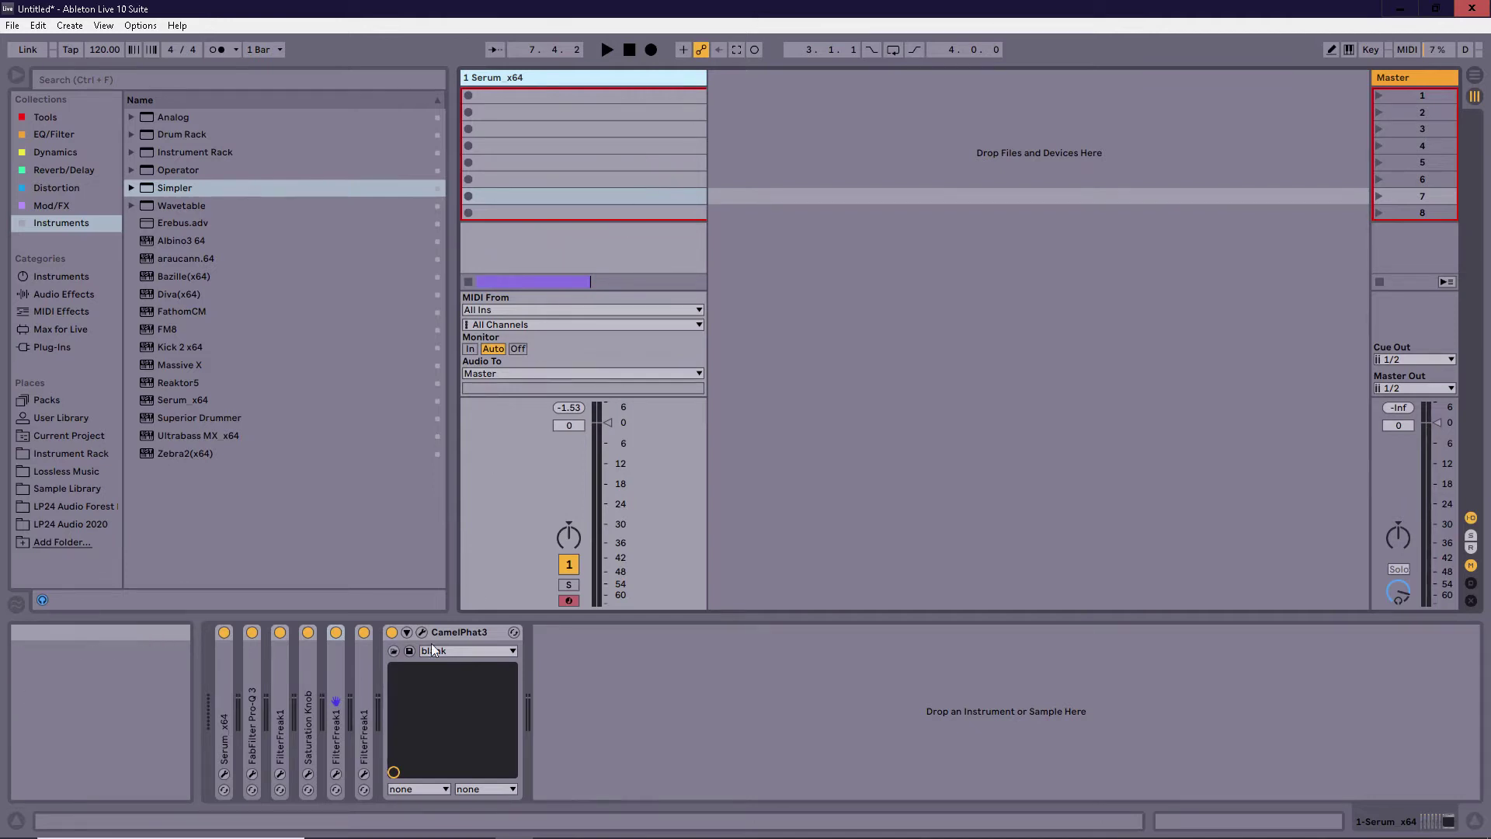
Deactivate every effect device after Serum in the chain: CamelPhat3, both FilterFreak1 units, Saturation Knob, the first FilterFreak1 and FabFilter Pro-Q 3
click(391, 632)
click(364, 632)
click(336, 632)
click(307, 632)
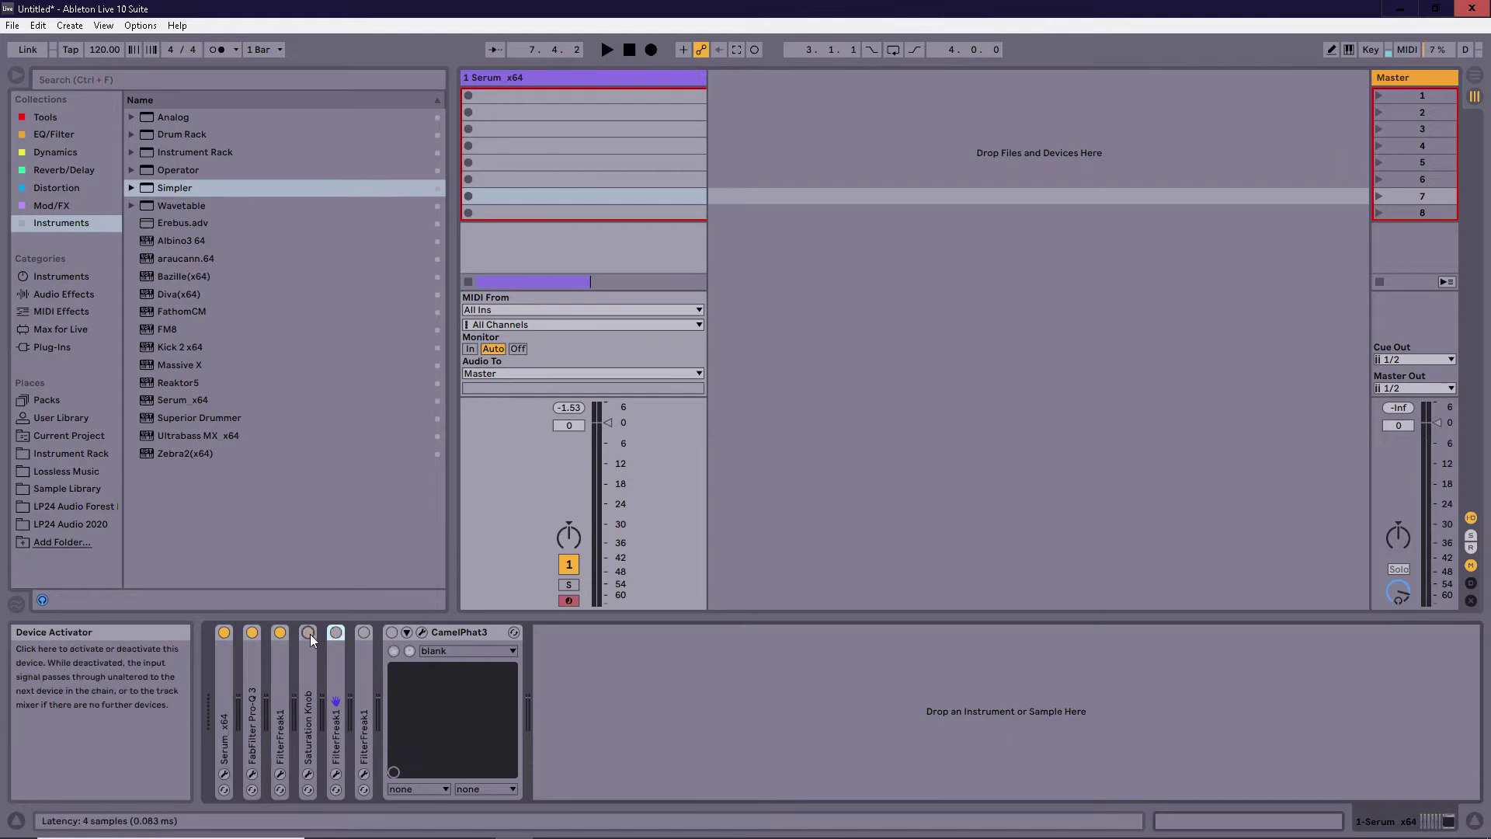
click(279, 632)
click(251, 633)
Open the Serum editor and switch off its internal effects, including Phaser, Distortion, Filter and Compressor
click(223, 774)
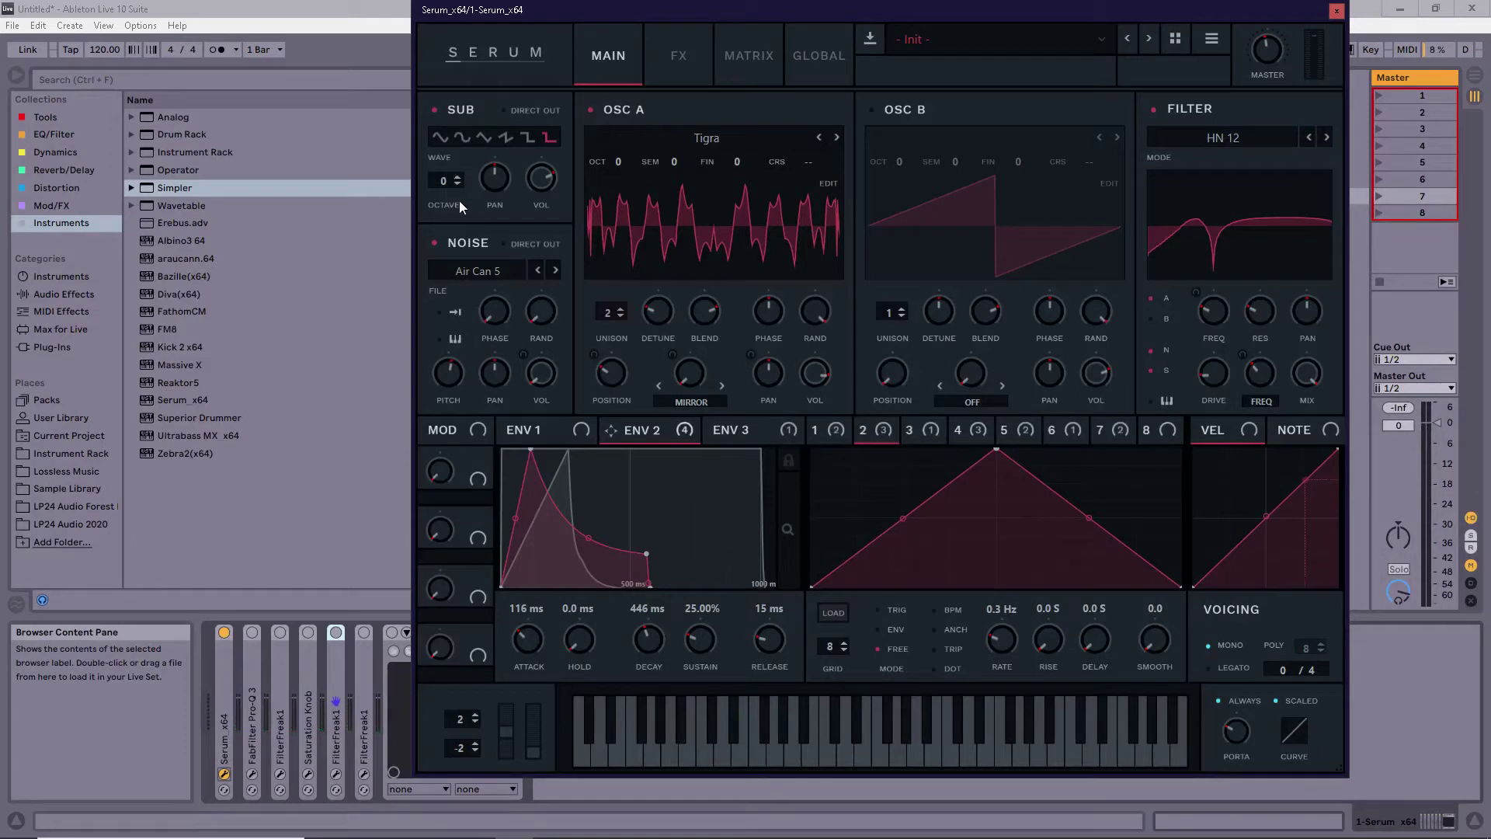
click(684, 63)
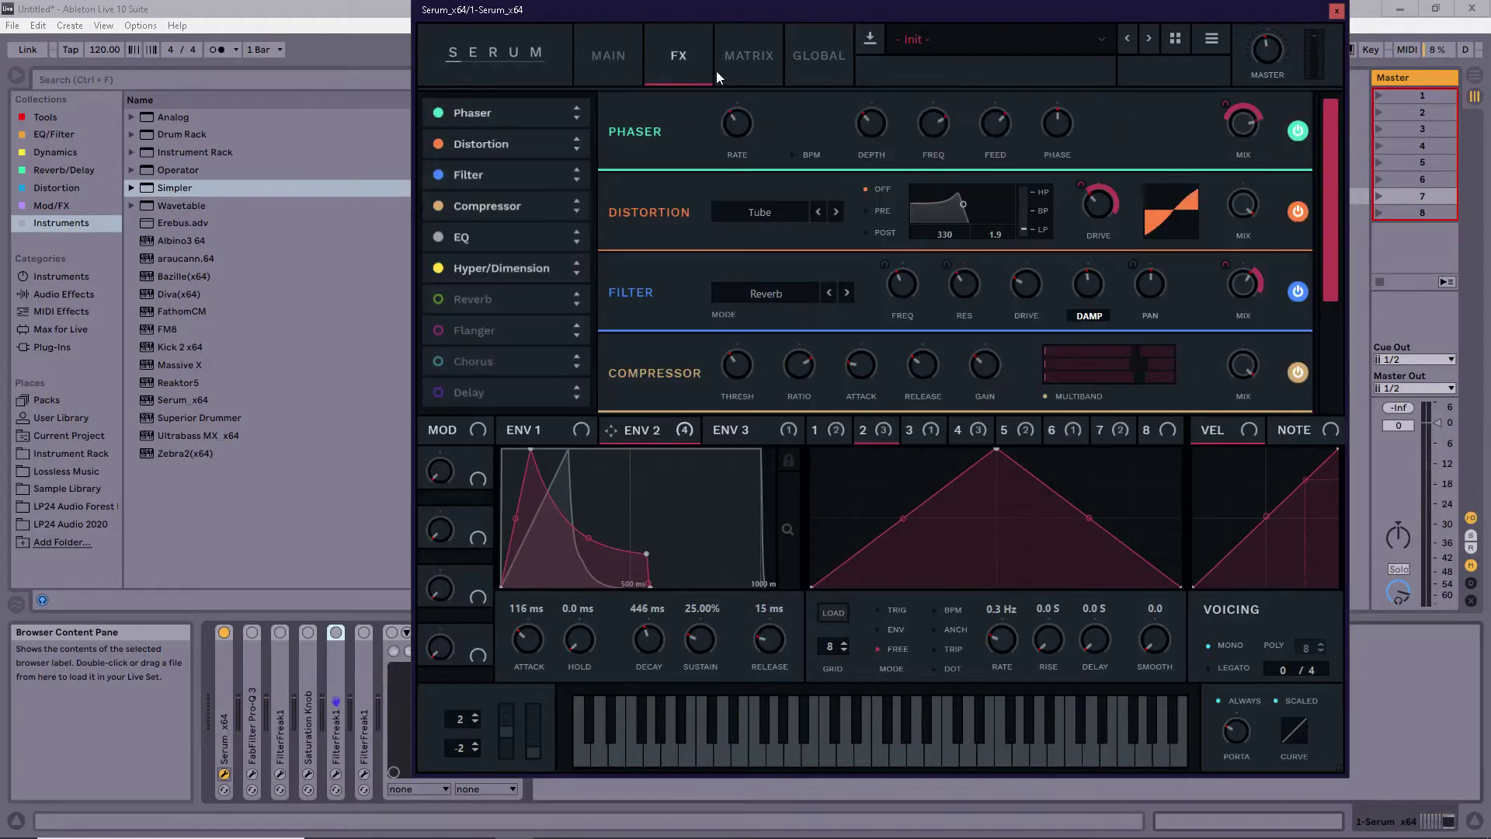
click(1297, 130)
scroll(1325, 319, down, 2)
scroll(1324, 94, up, 2)
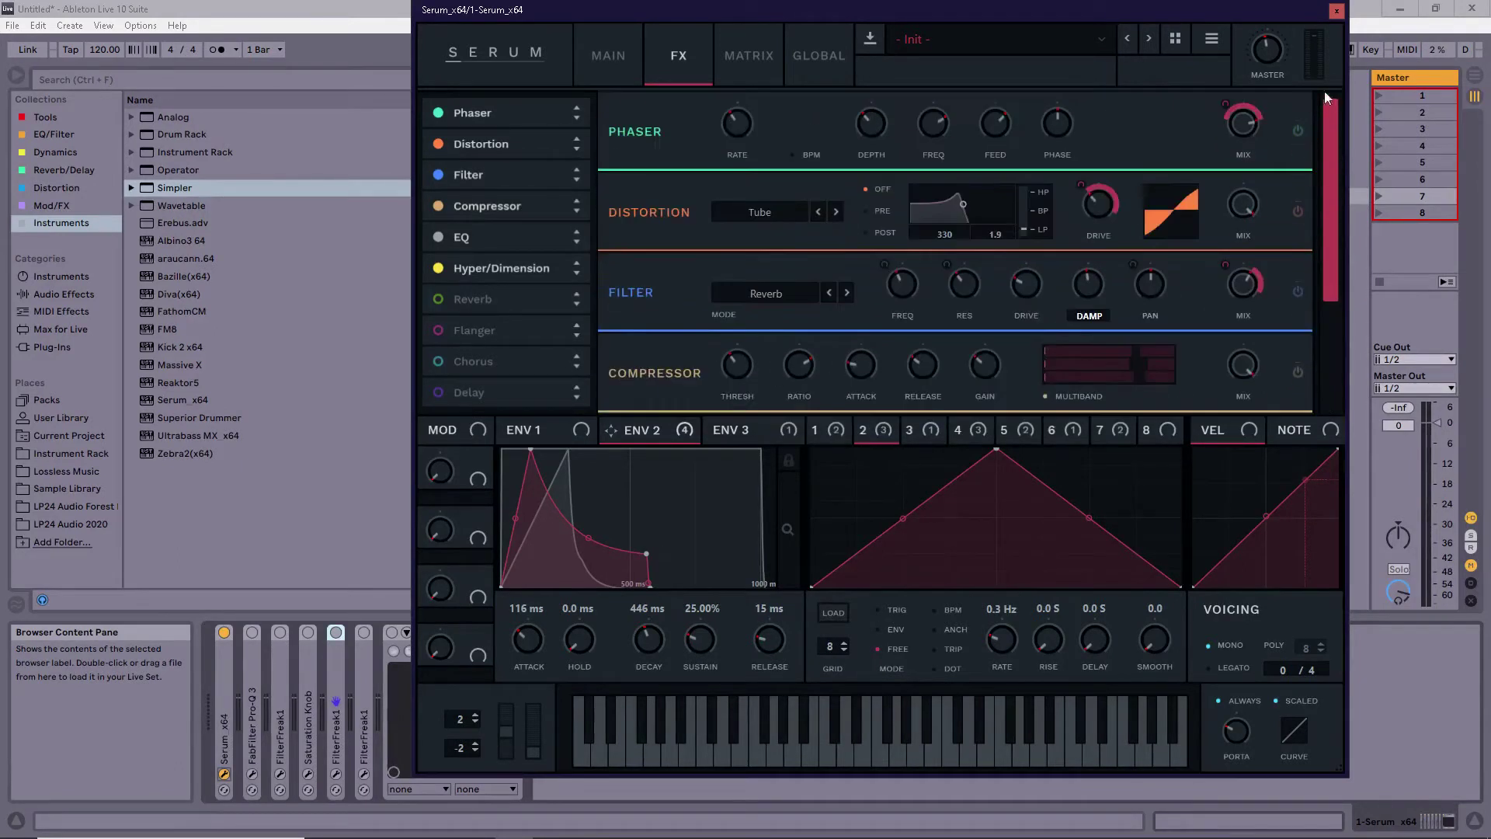
Return to Serum's main page and look at the wavetable categories and unison detune of oscillator A
click(633, 58)
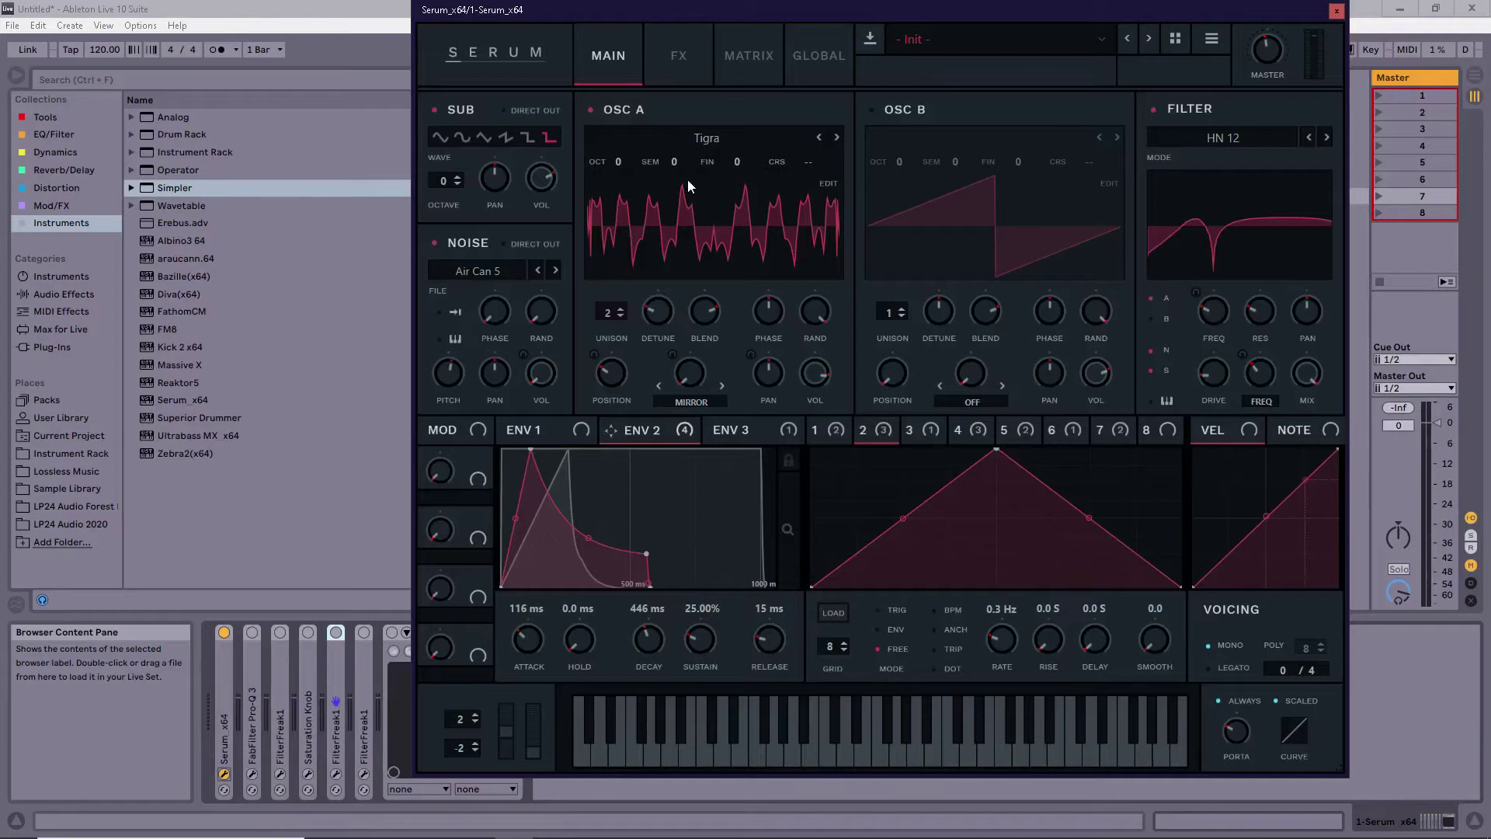
click(750, 146)
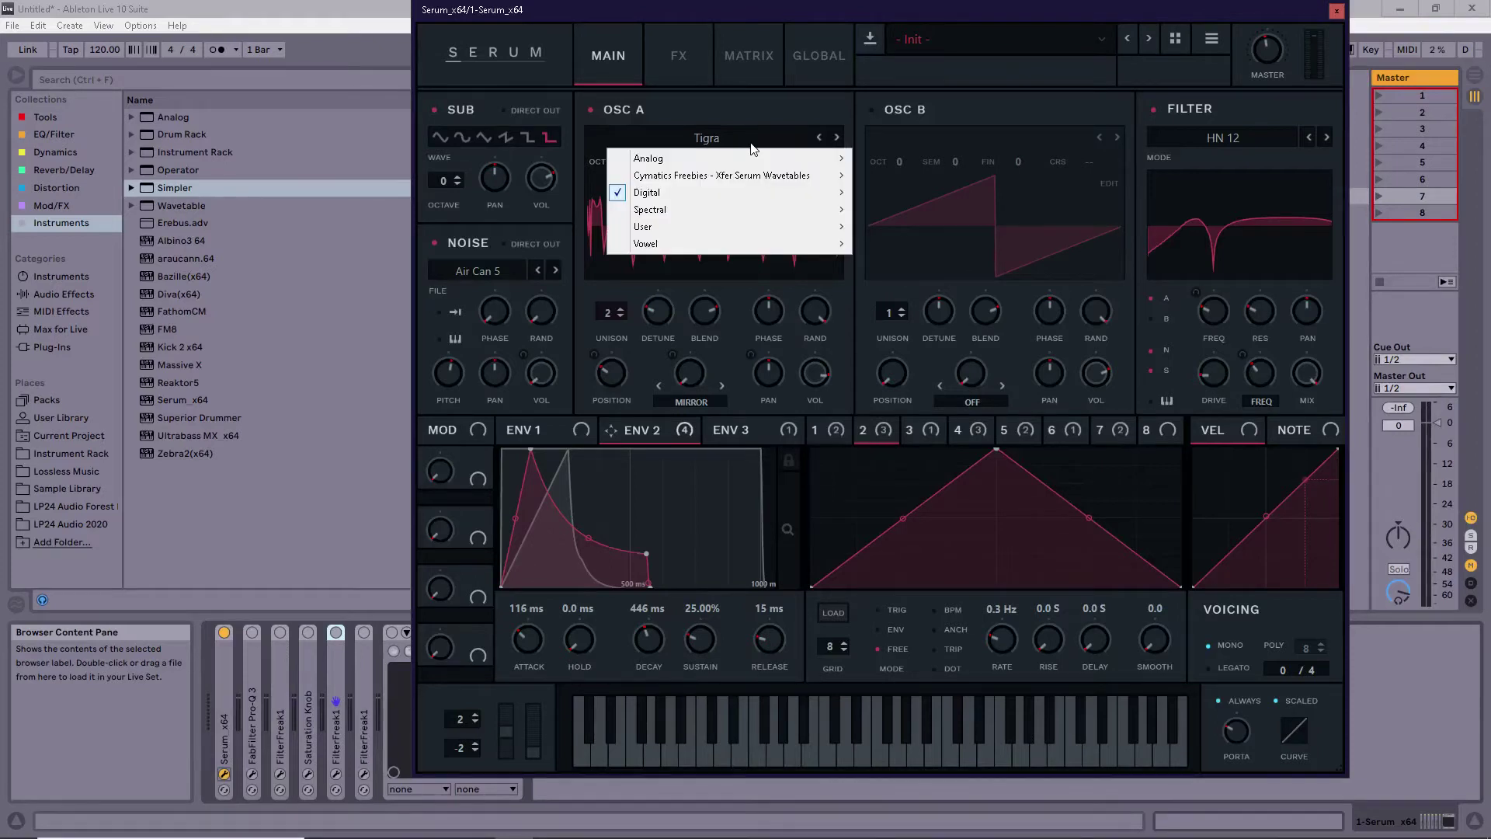
click(757, 124)
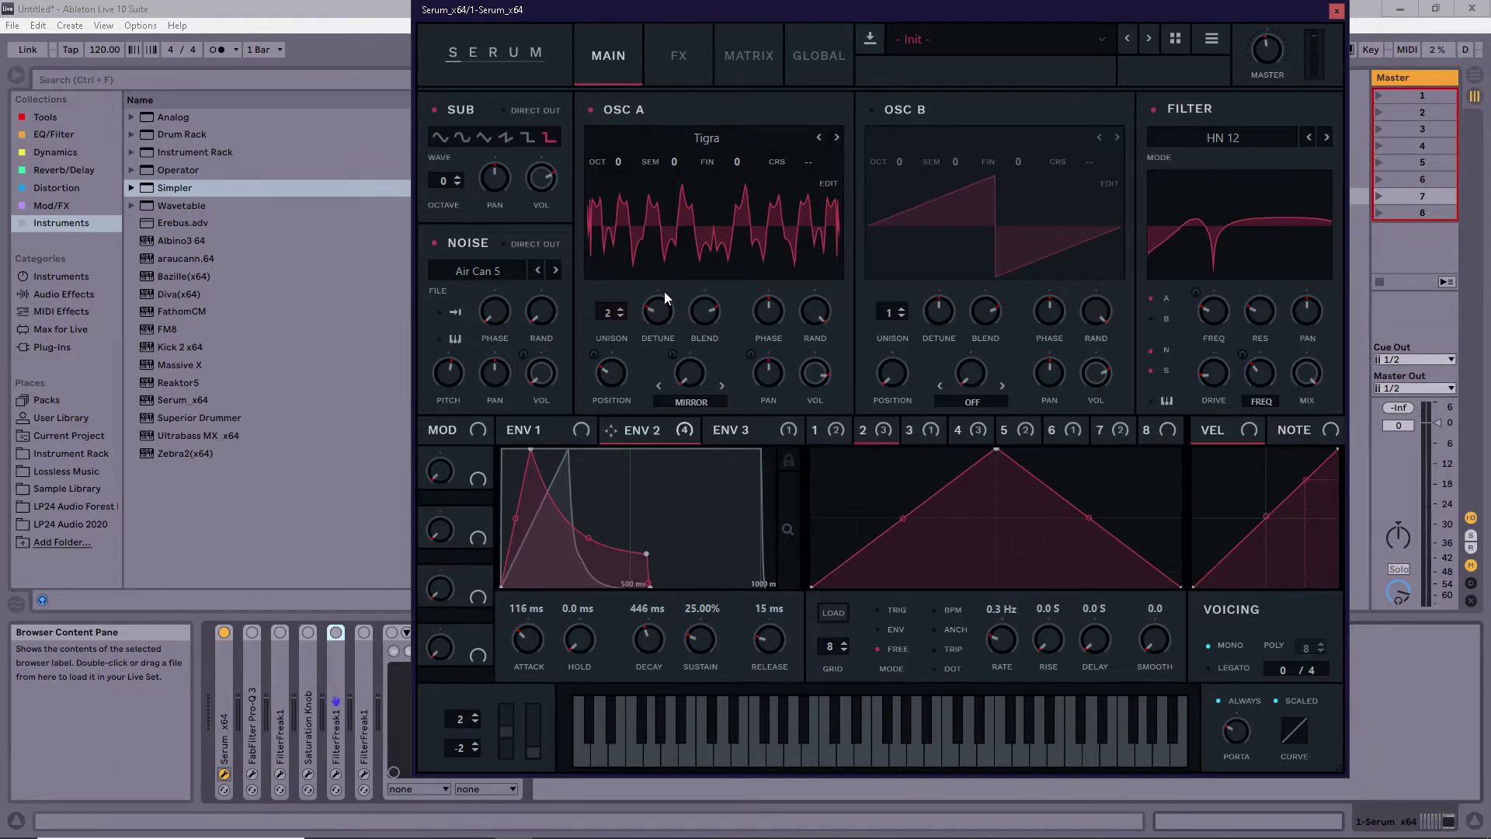
mouse_move(653, 322)
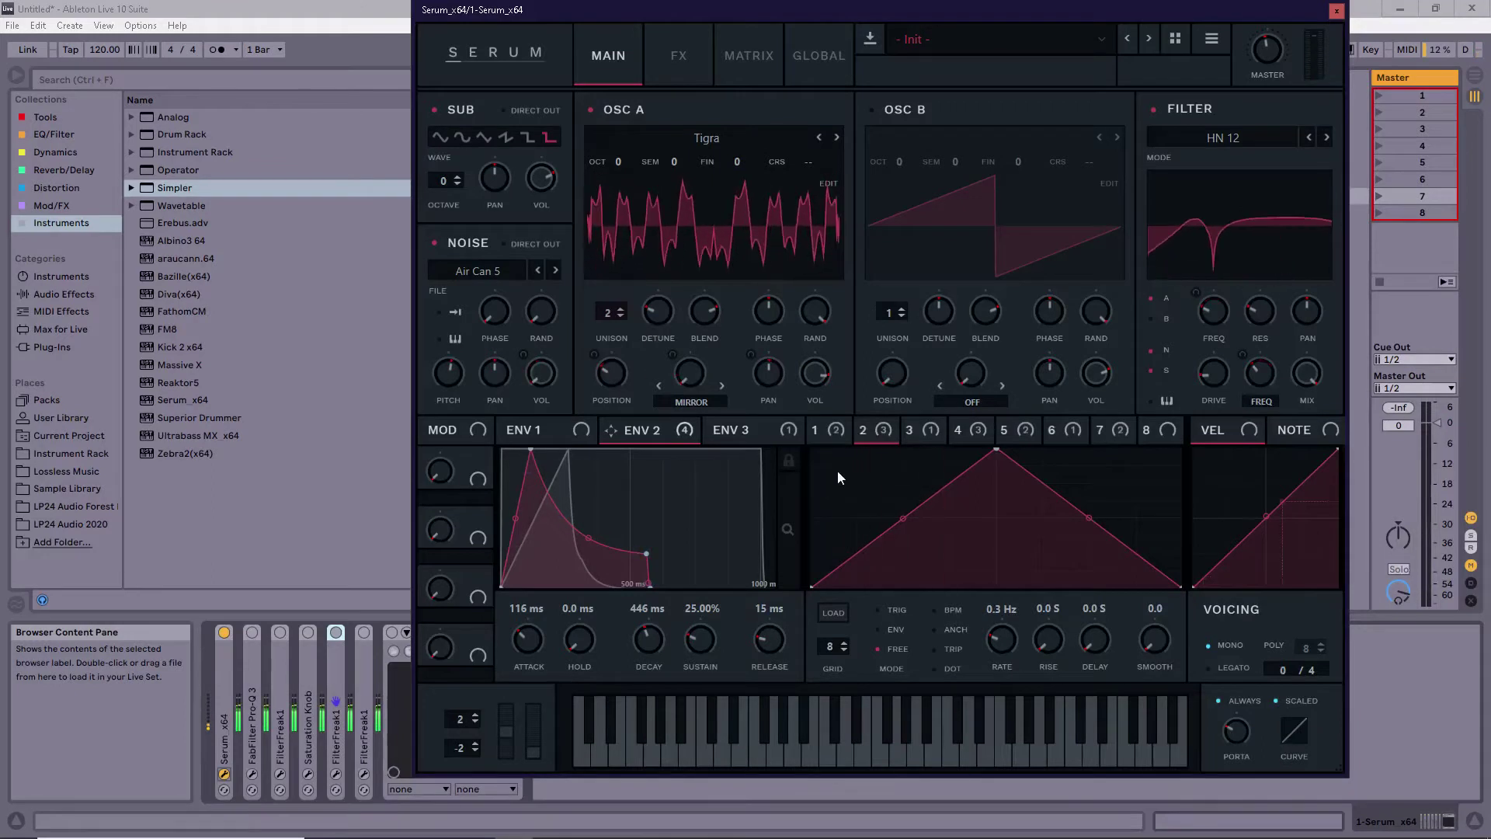
Show LFO 1 and check which modulator is assigned to oscillator A's wavetable position
click(843, 432)
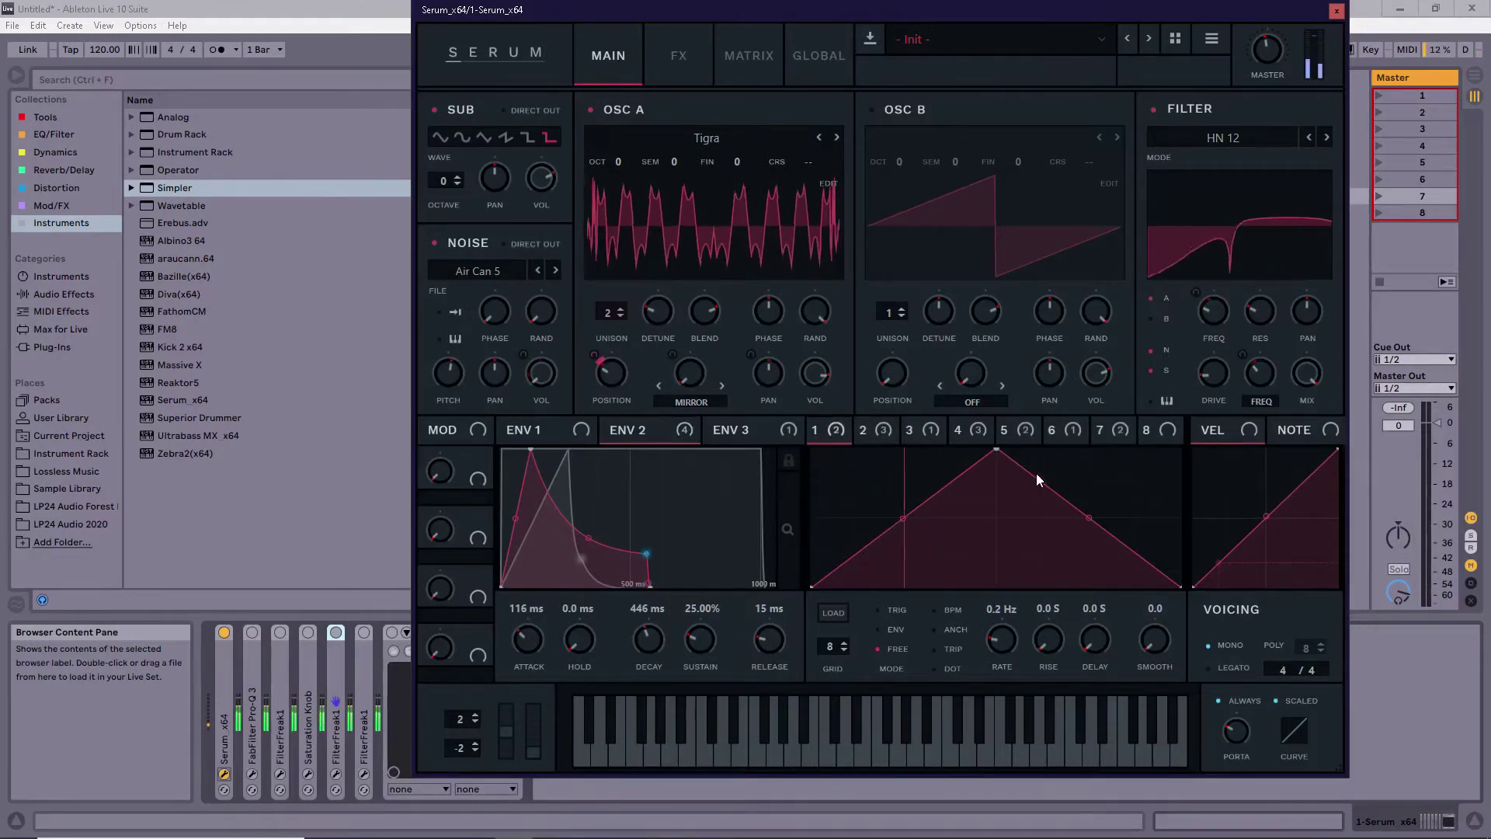
right_click(604, 354)
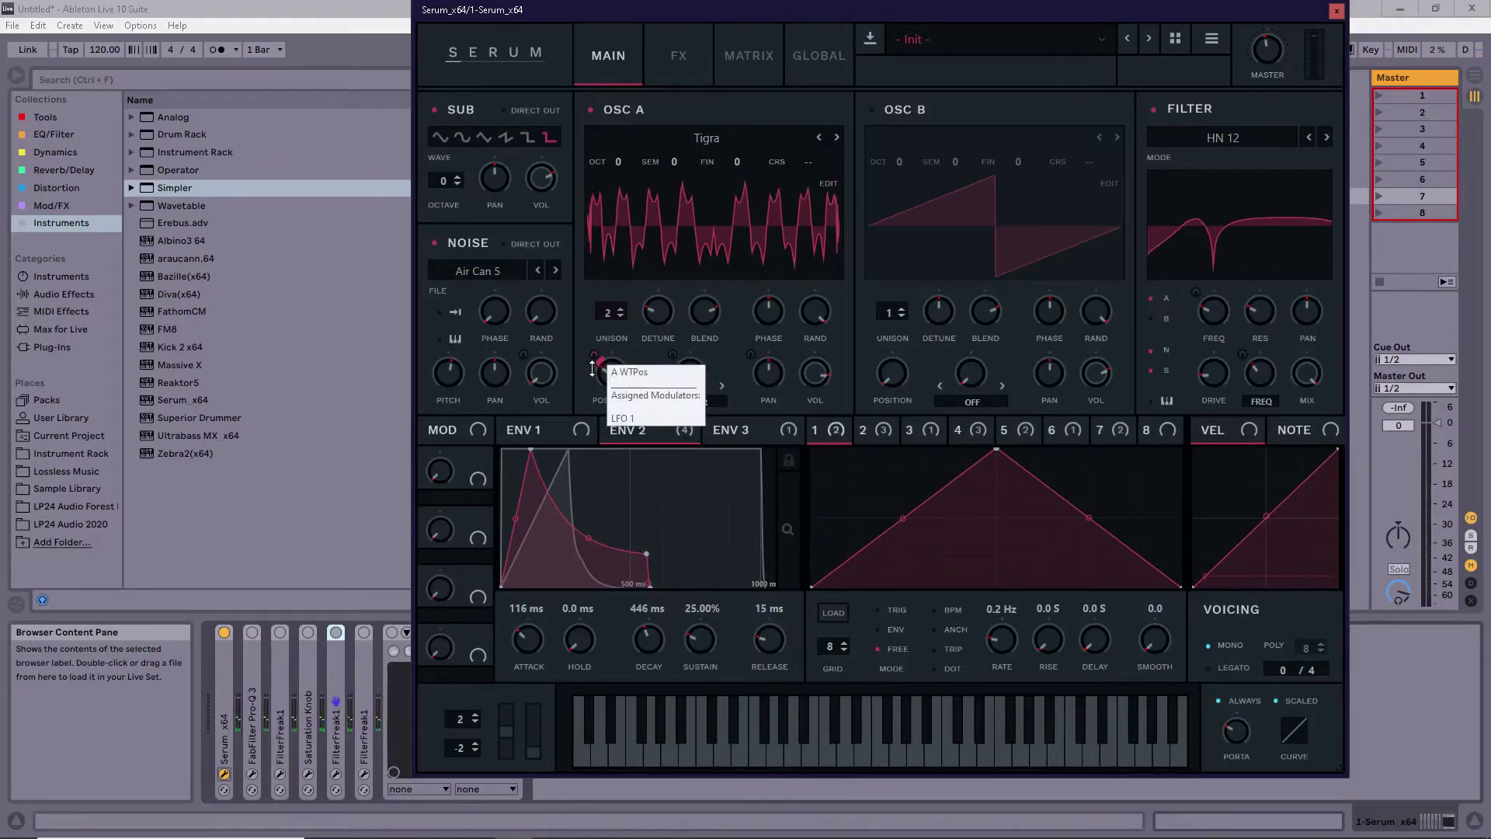
click(604, 357)
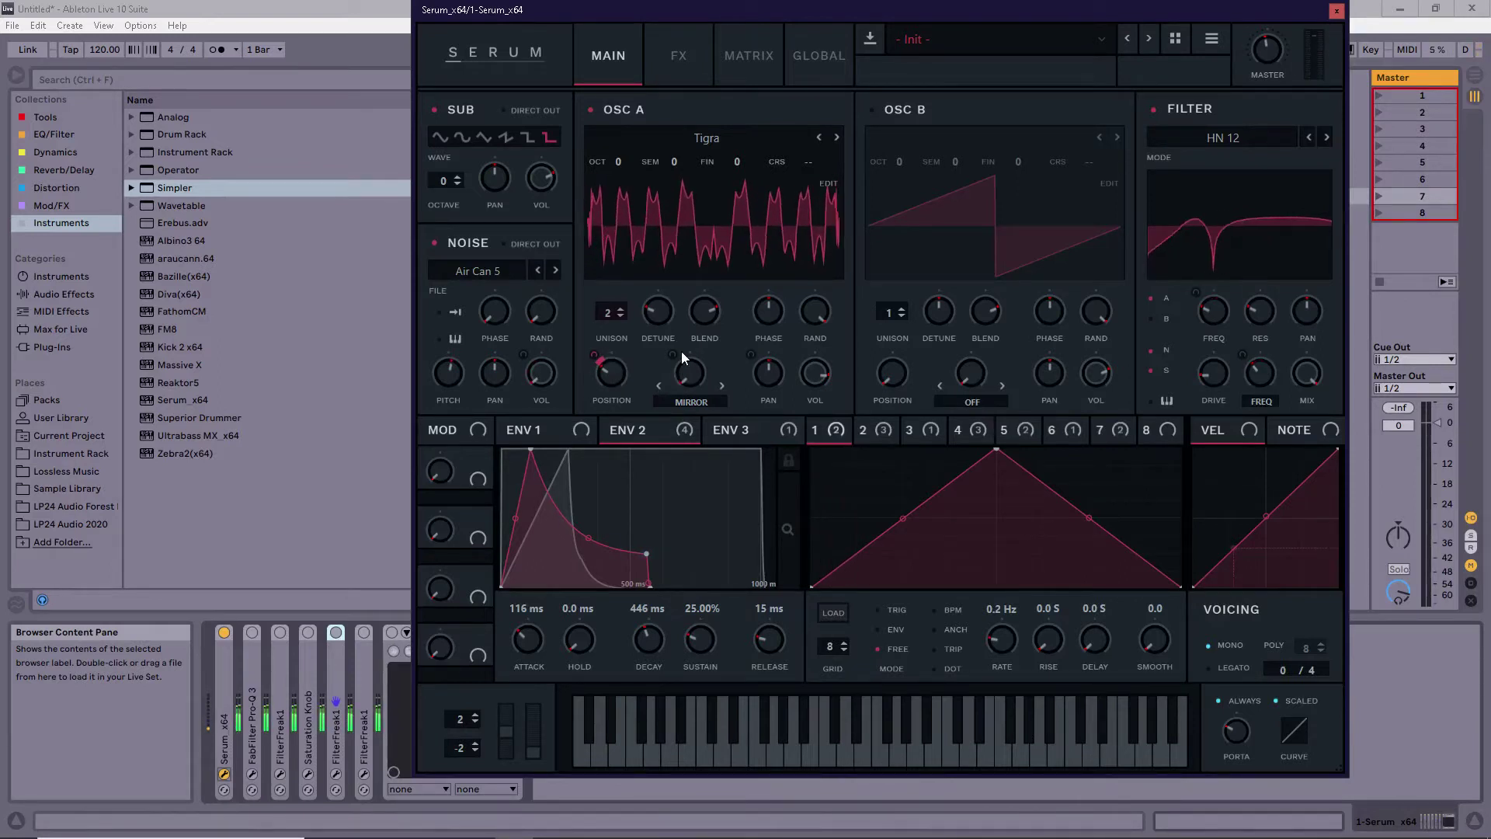
Look through the warp modes available for oscillator A, keeping Mirror selected
mouse_move(681, 352)
mouse_move(684, 378)
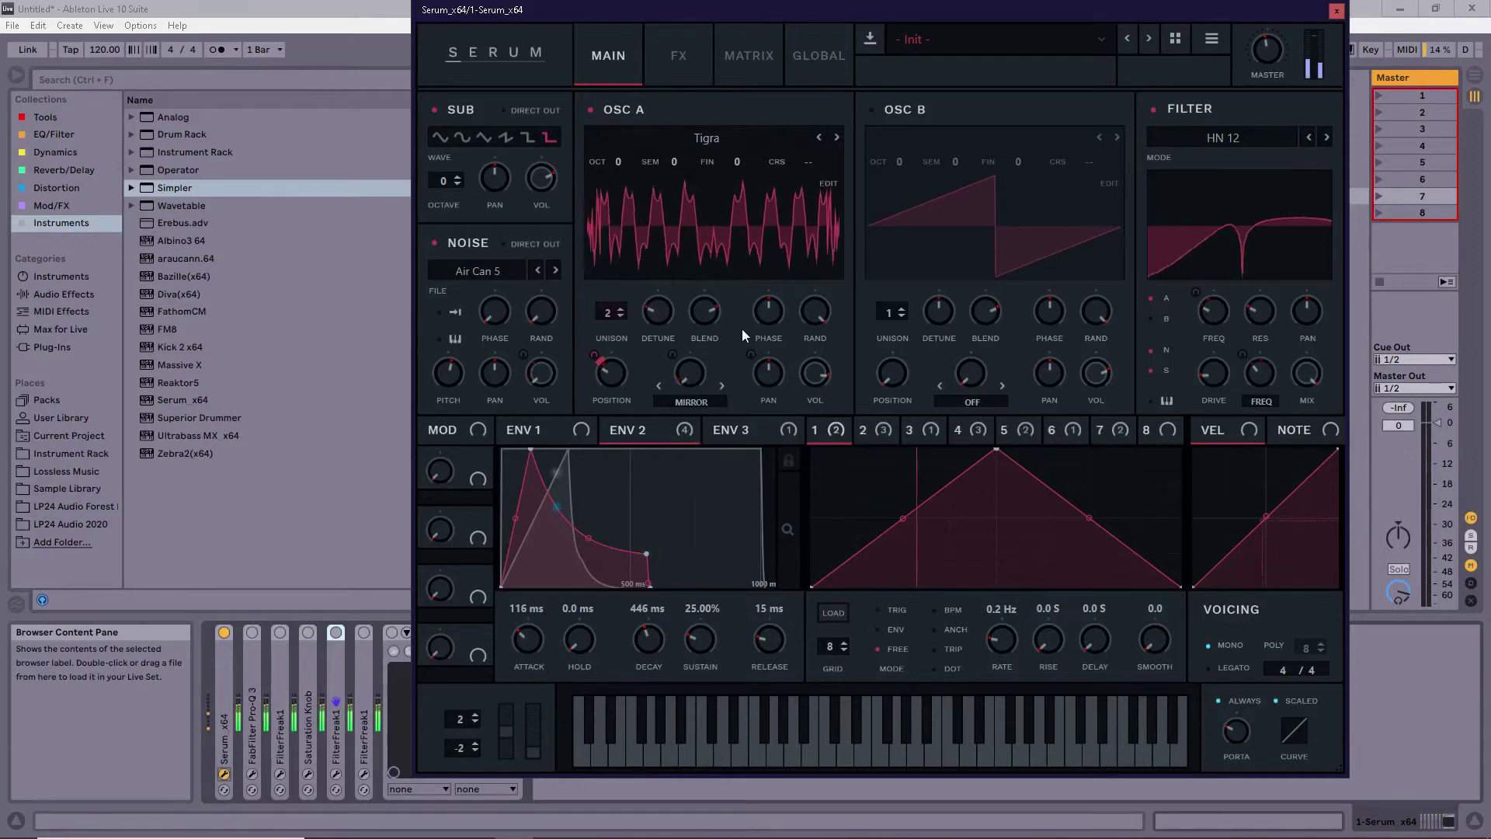
click(705, 399)
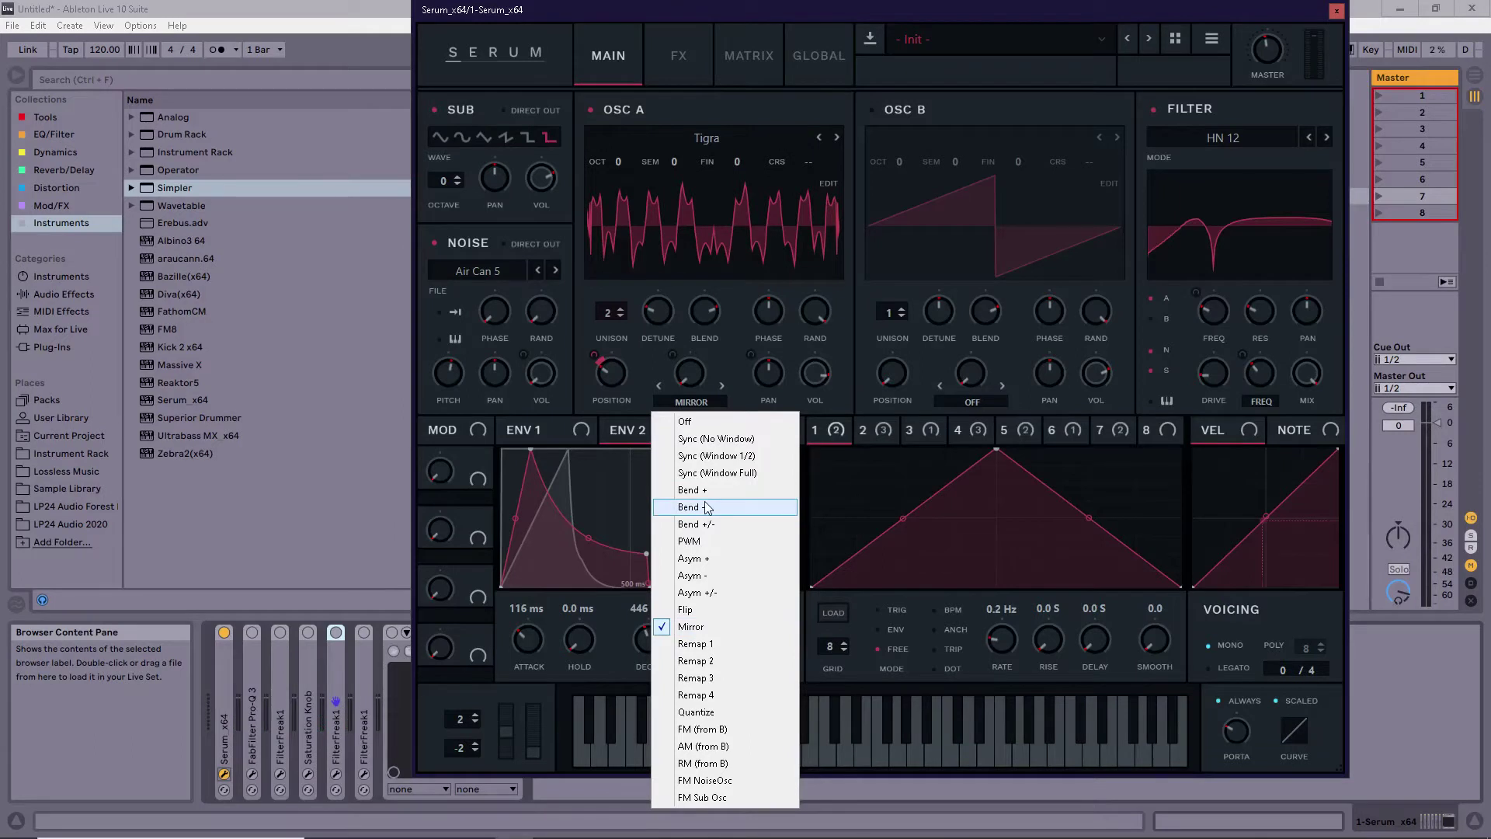
click(710, 354)
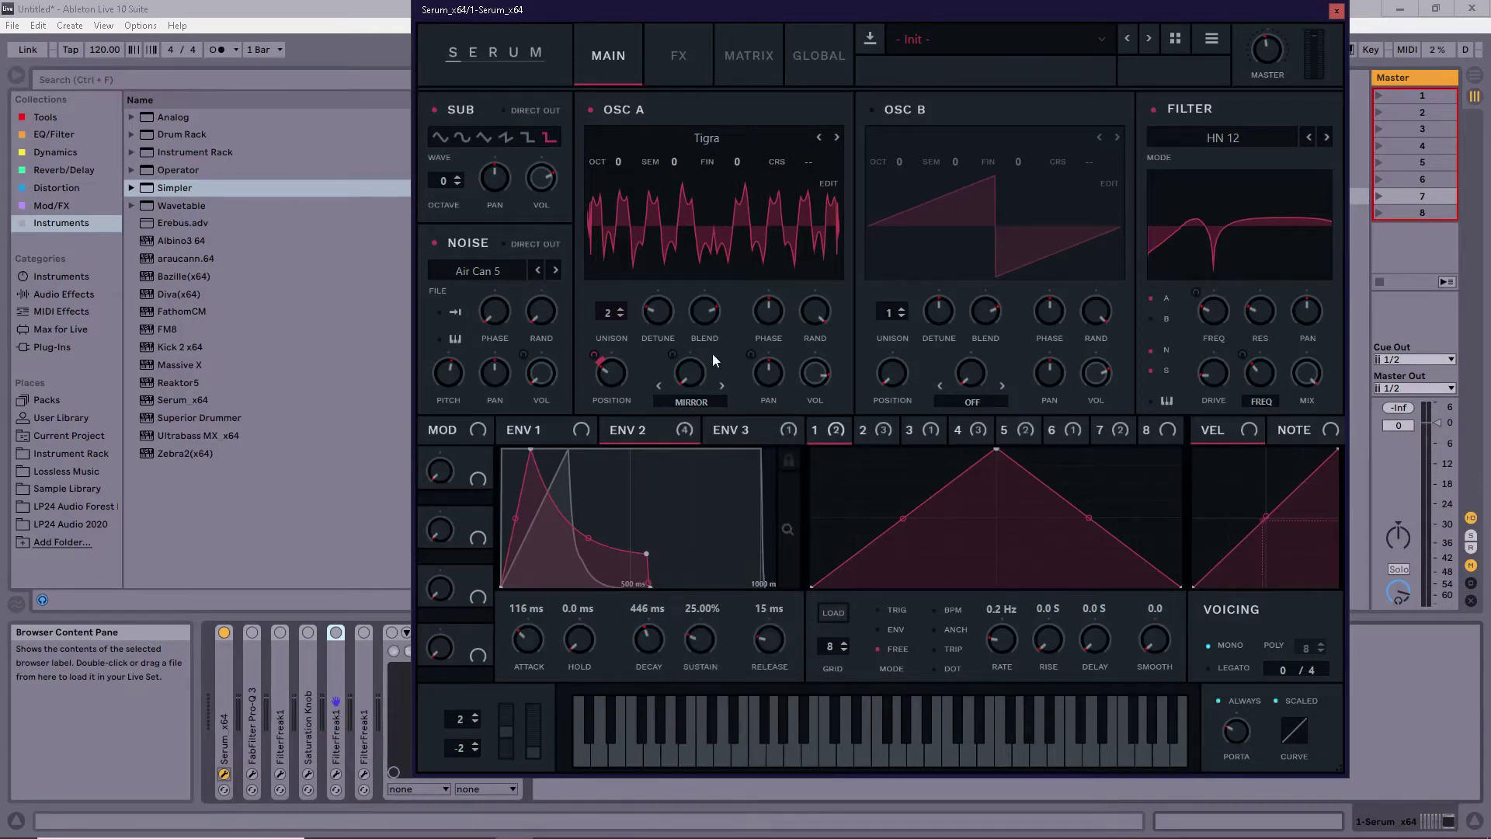
mouse_move(711, 361)
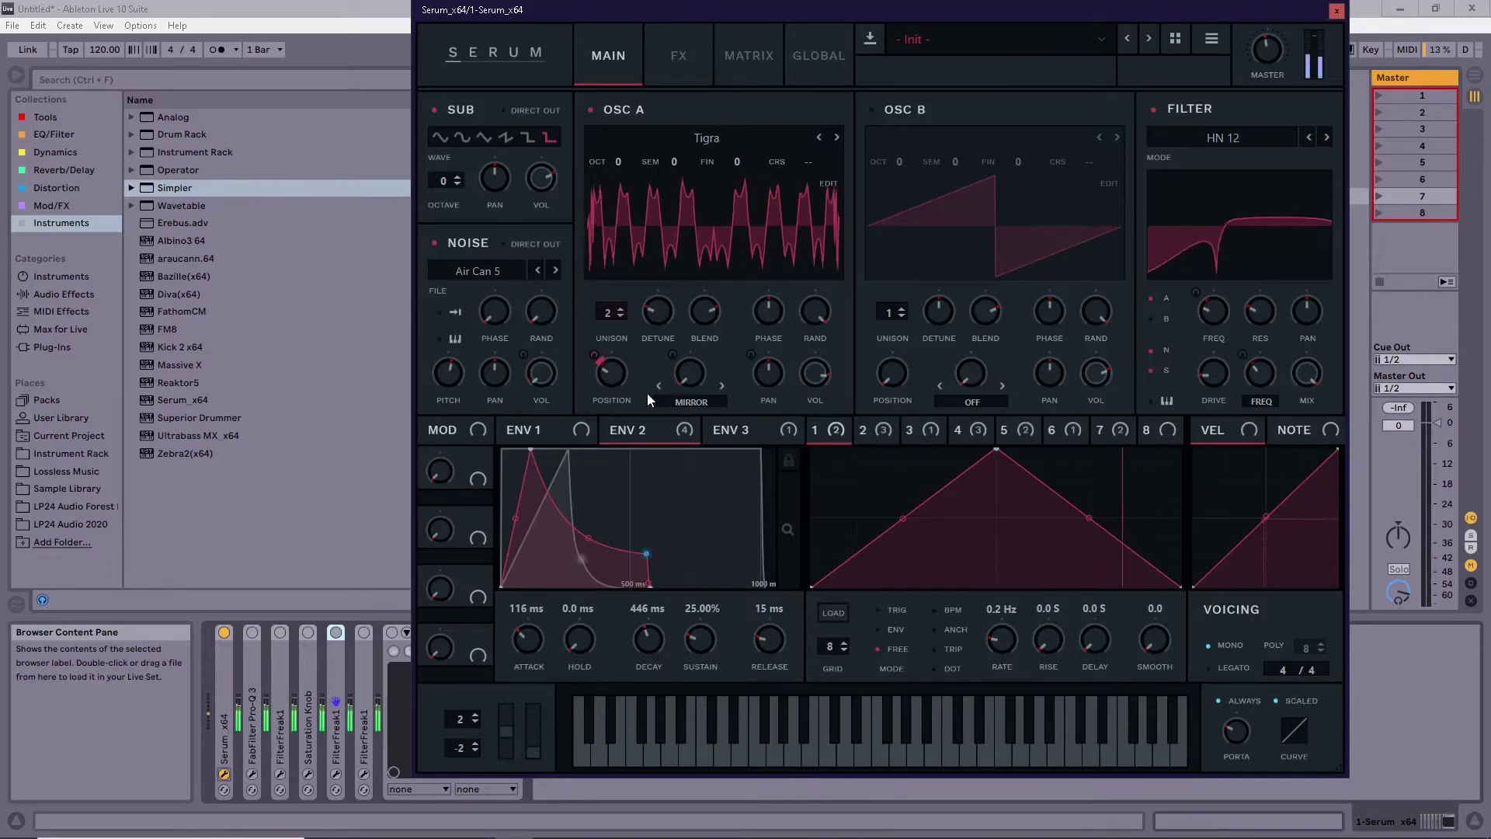
Show LFO 6 on the noise volume and compare the sound with the noise oscillator off and on again
click(1073, 433)
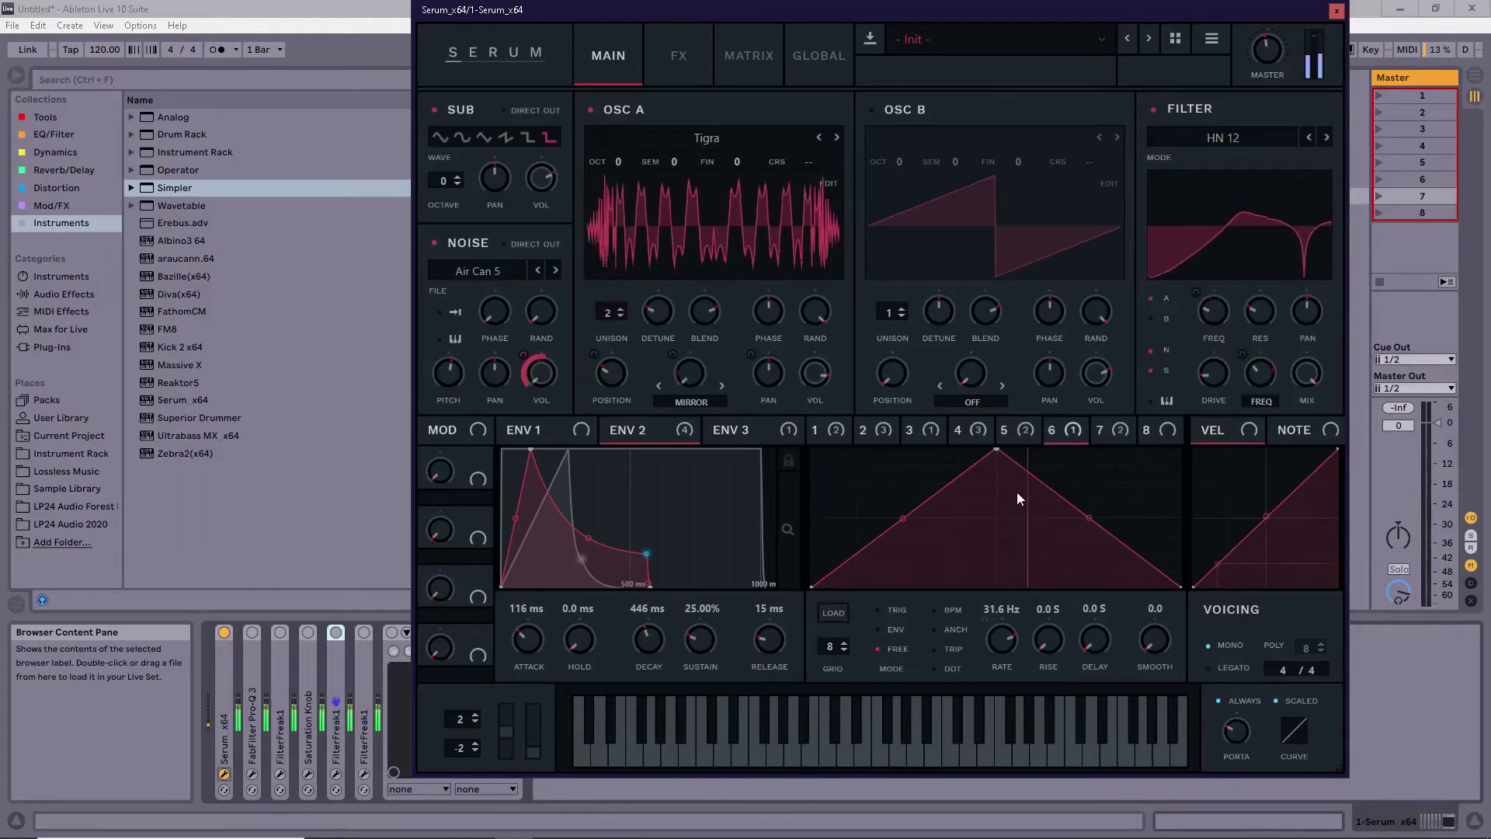
drag(531, 365, 523, 396)
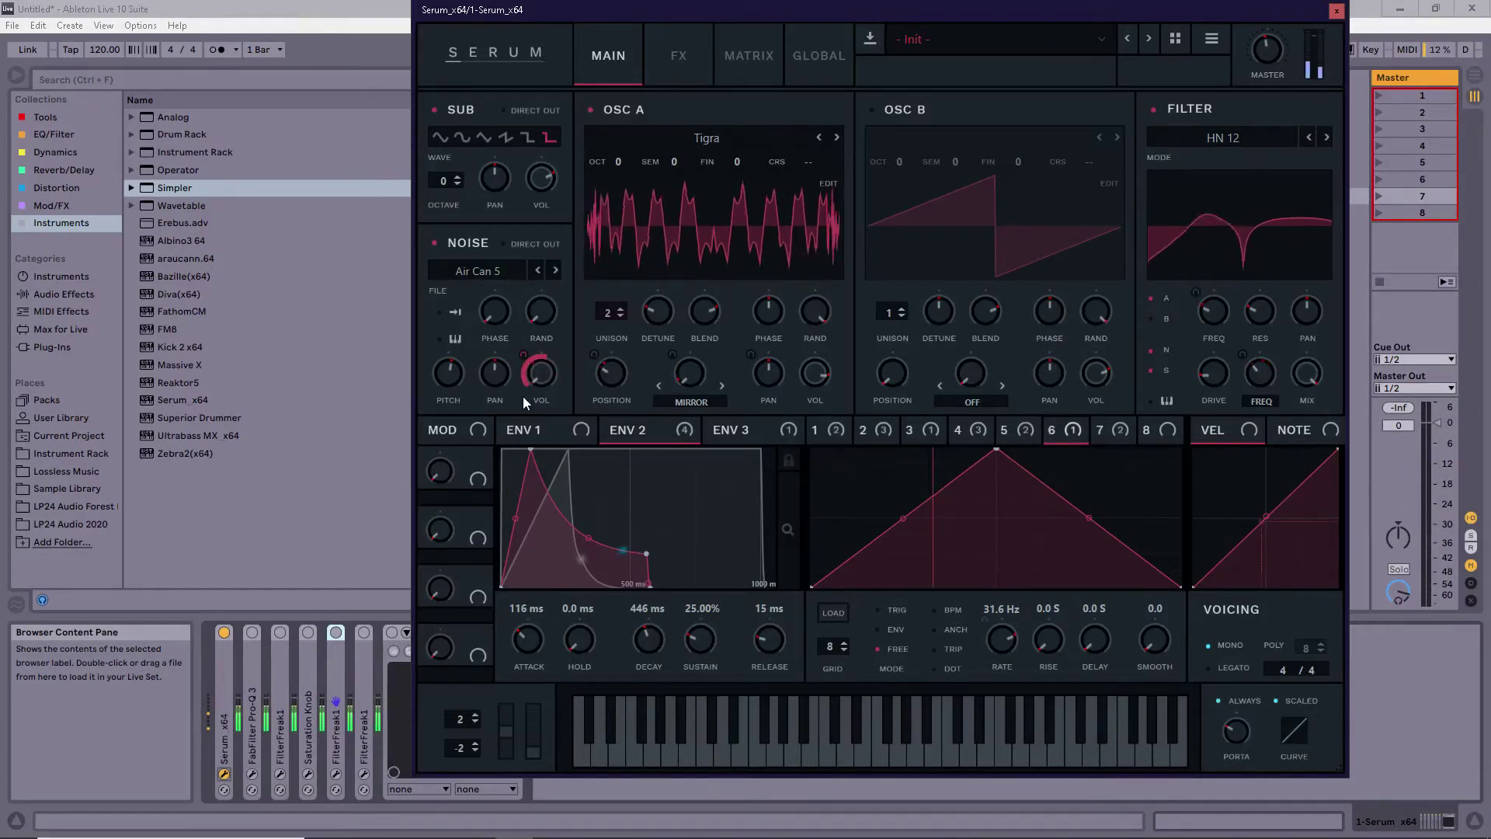
click(432, 243)
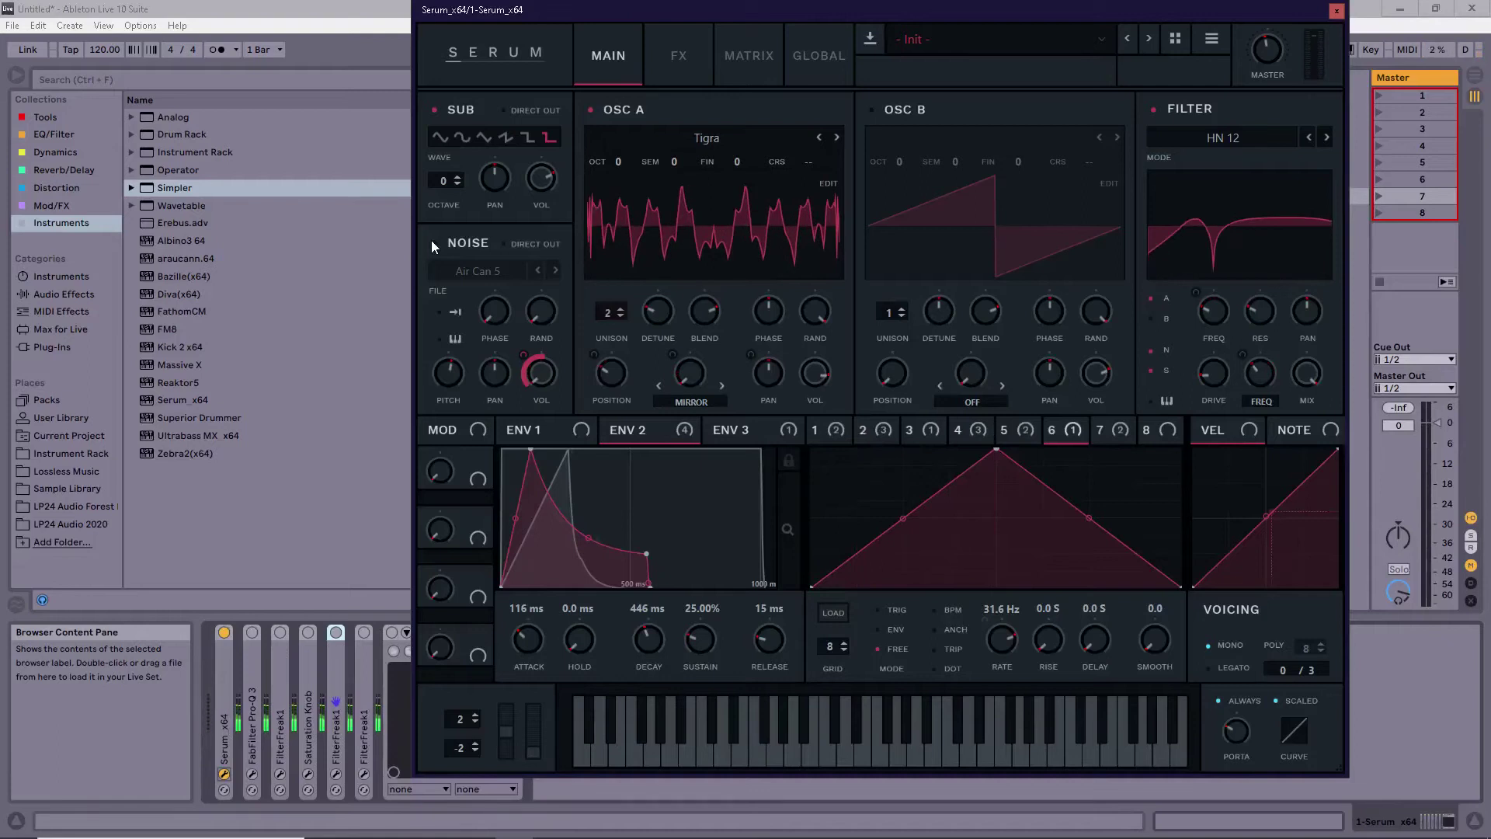
click(432, 243)
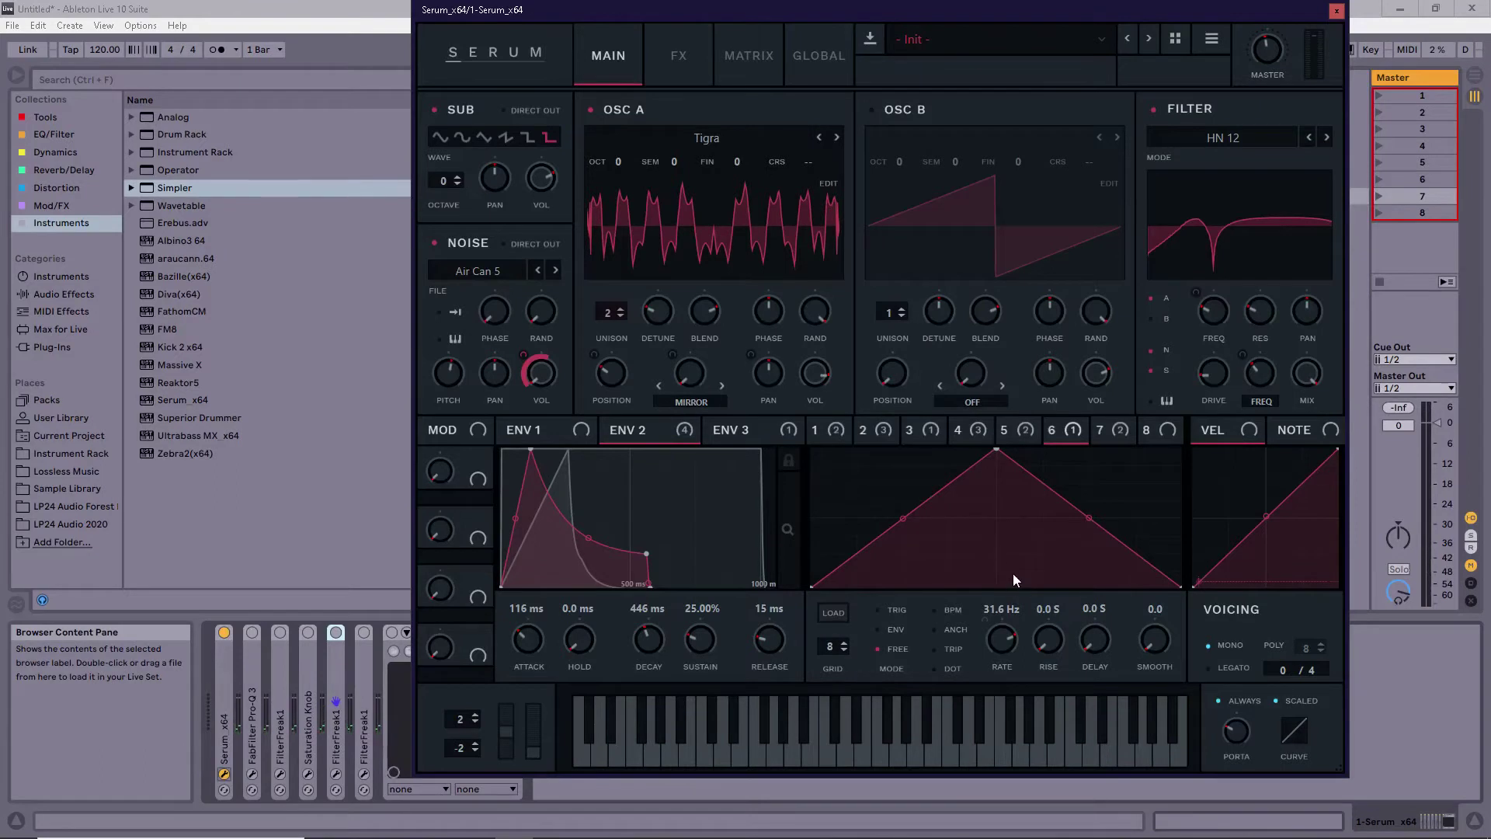
Compare LFO 5 with LFO 6 and inspect the modulation source options for LFO 6's rate
click(1022, 431)
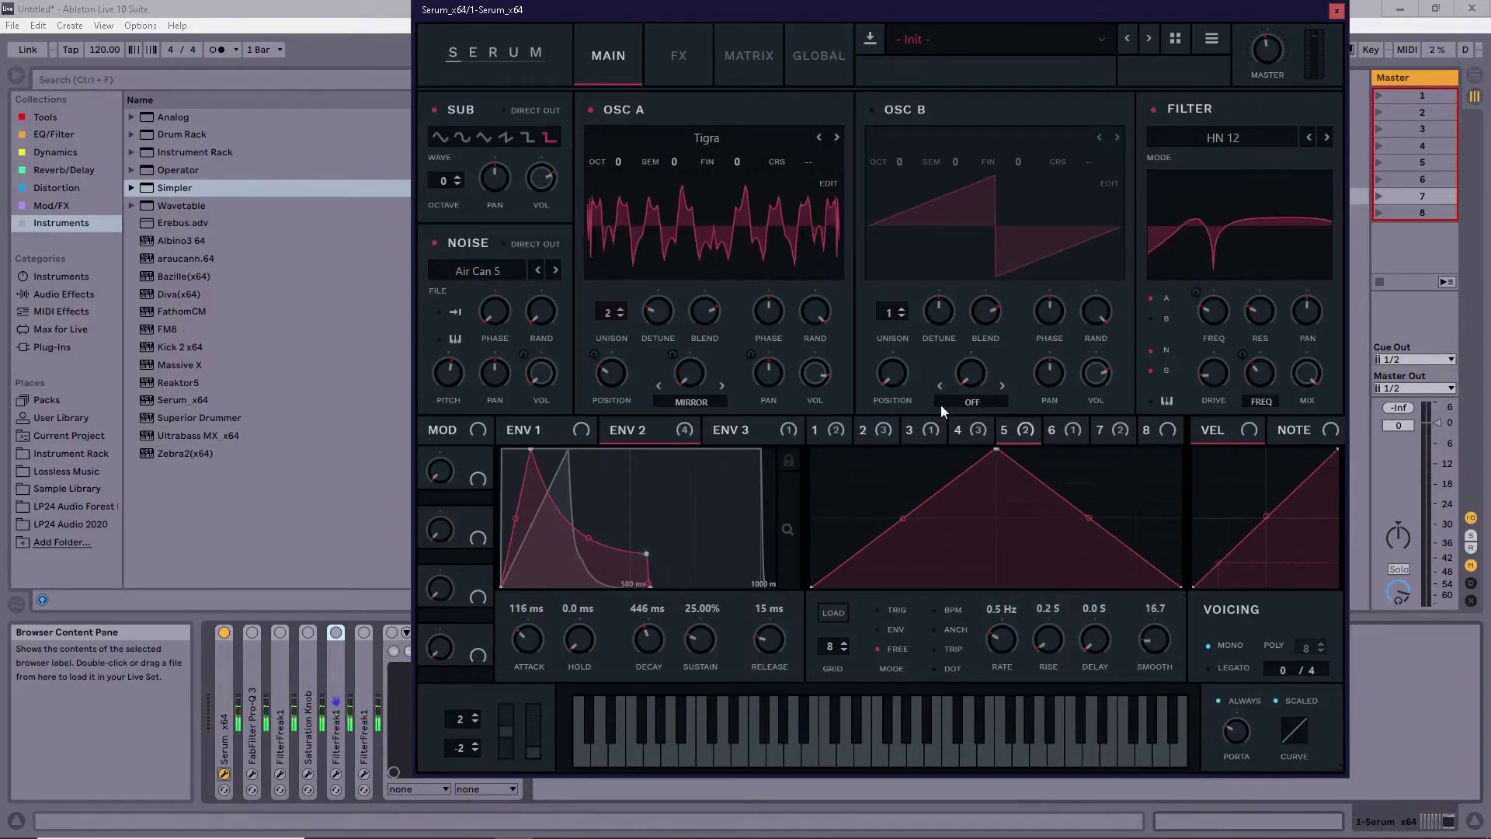
click(1080, 431)
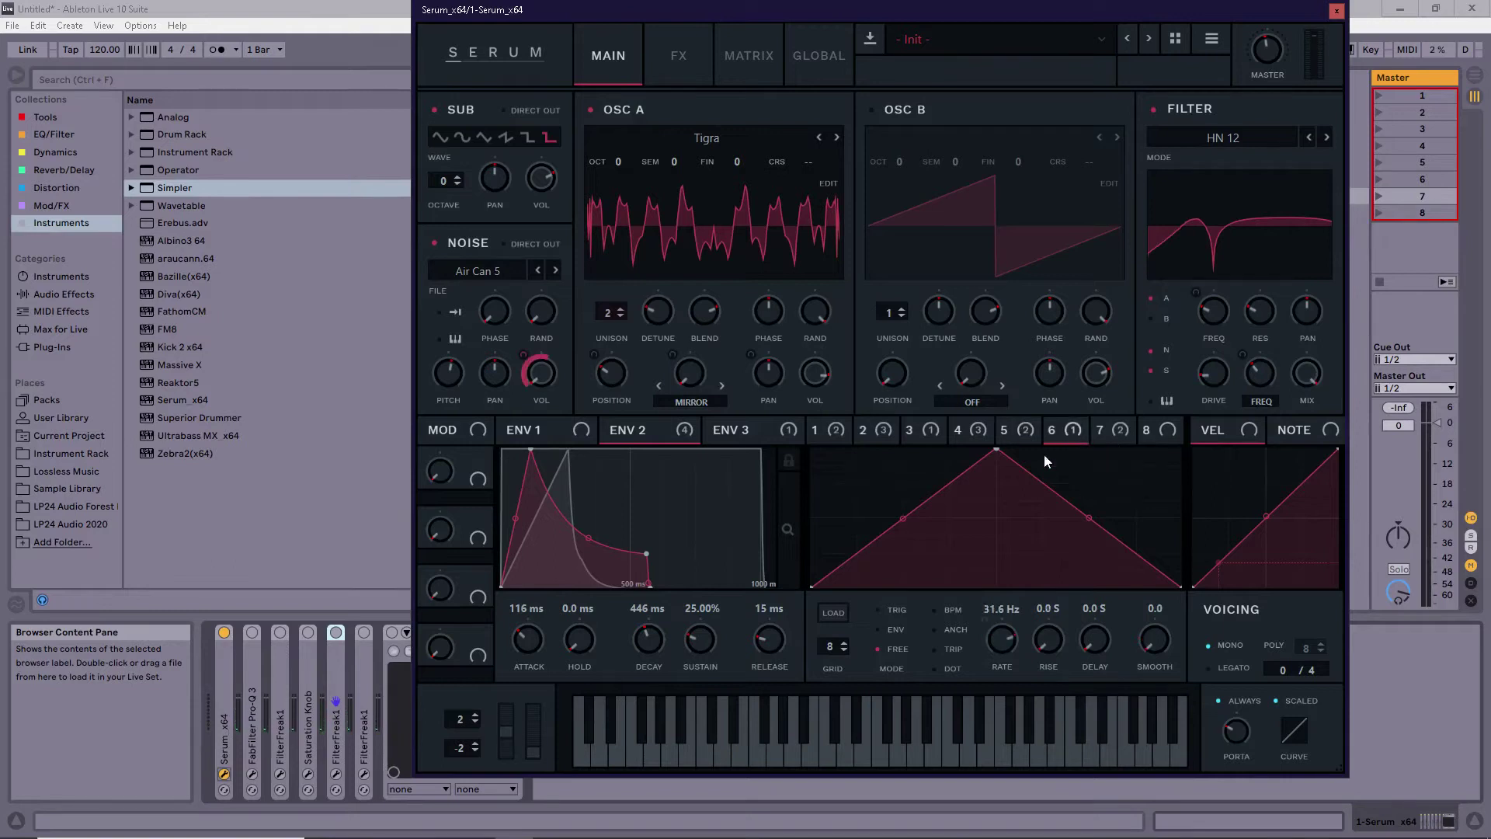
right_click(1001, 637)
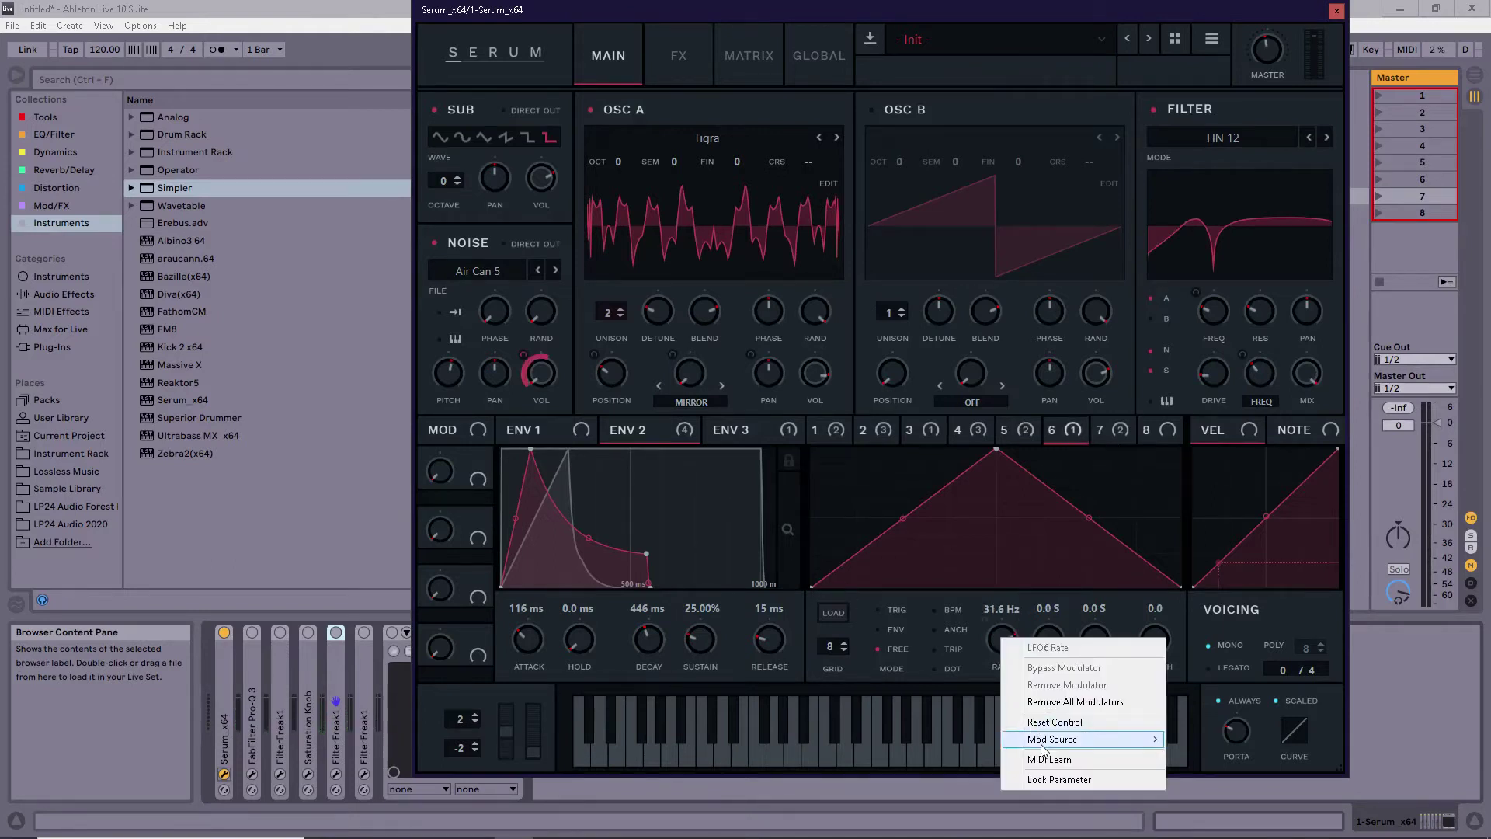
click(1003, 432)
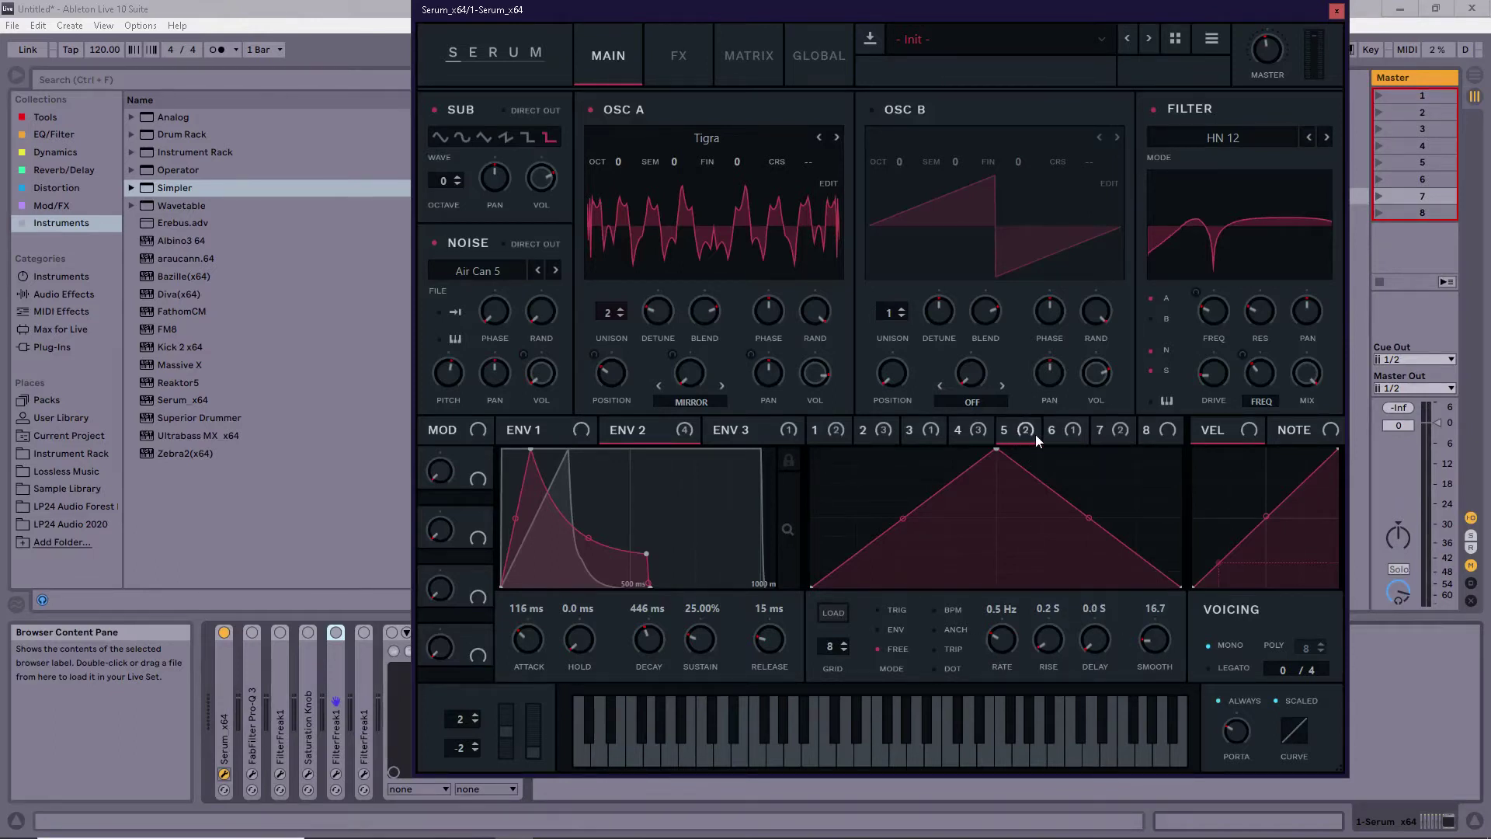
click(1073, 434)
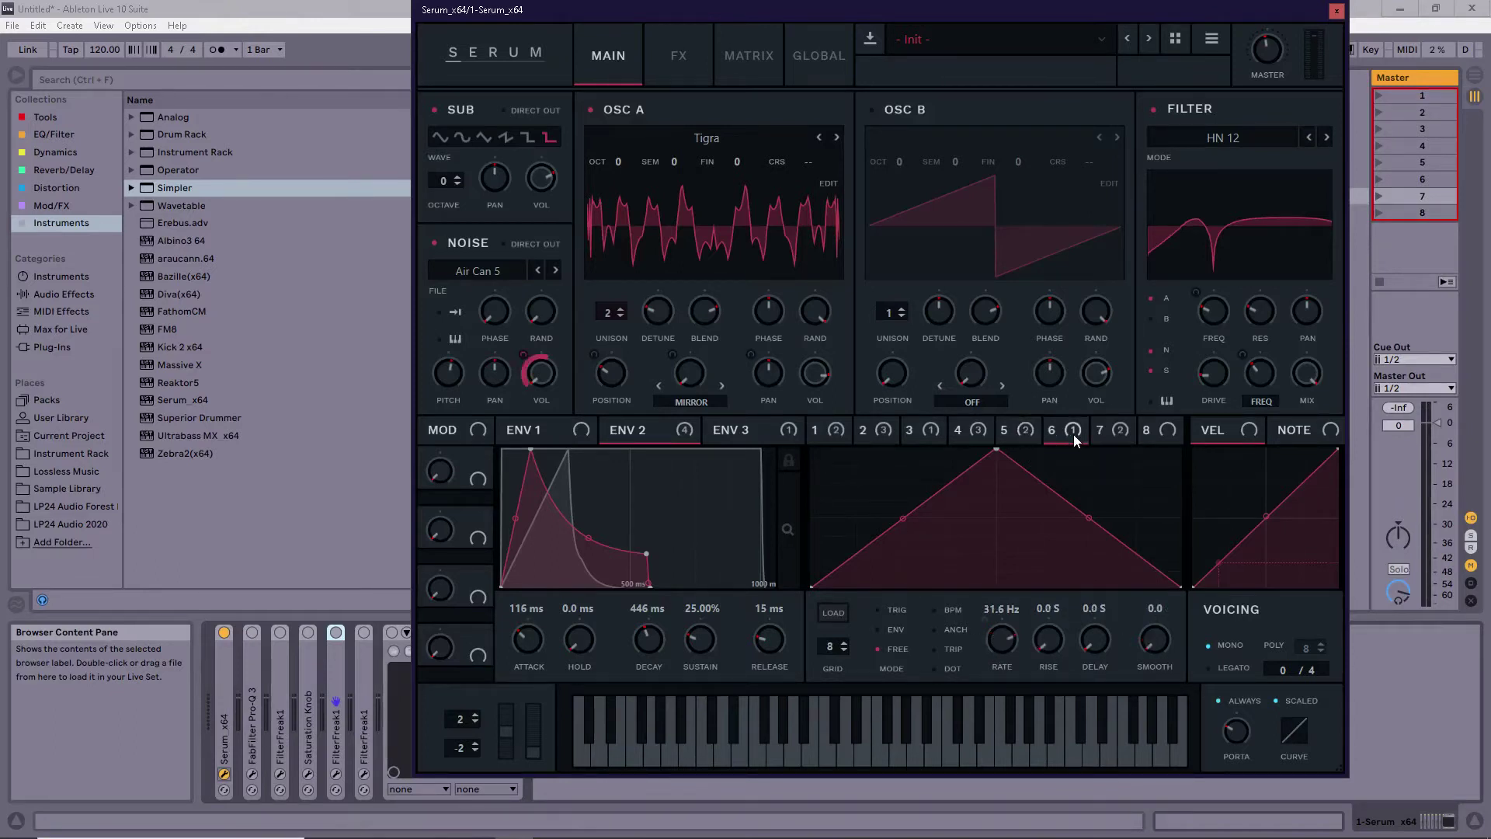
right_click(1008, 638)
mouse_move(1038, 744)
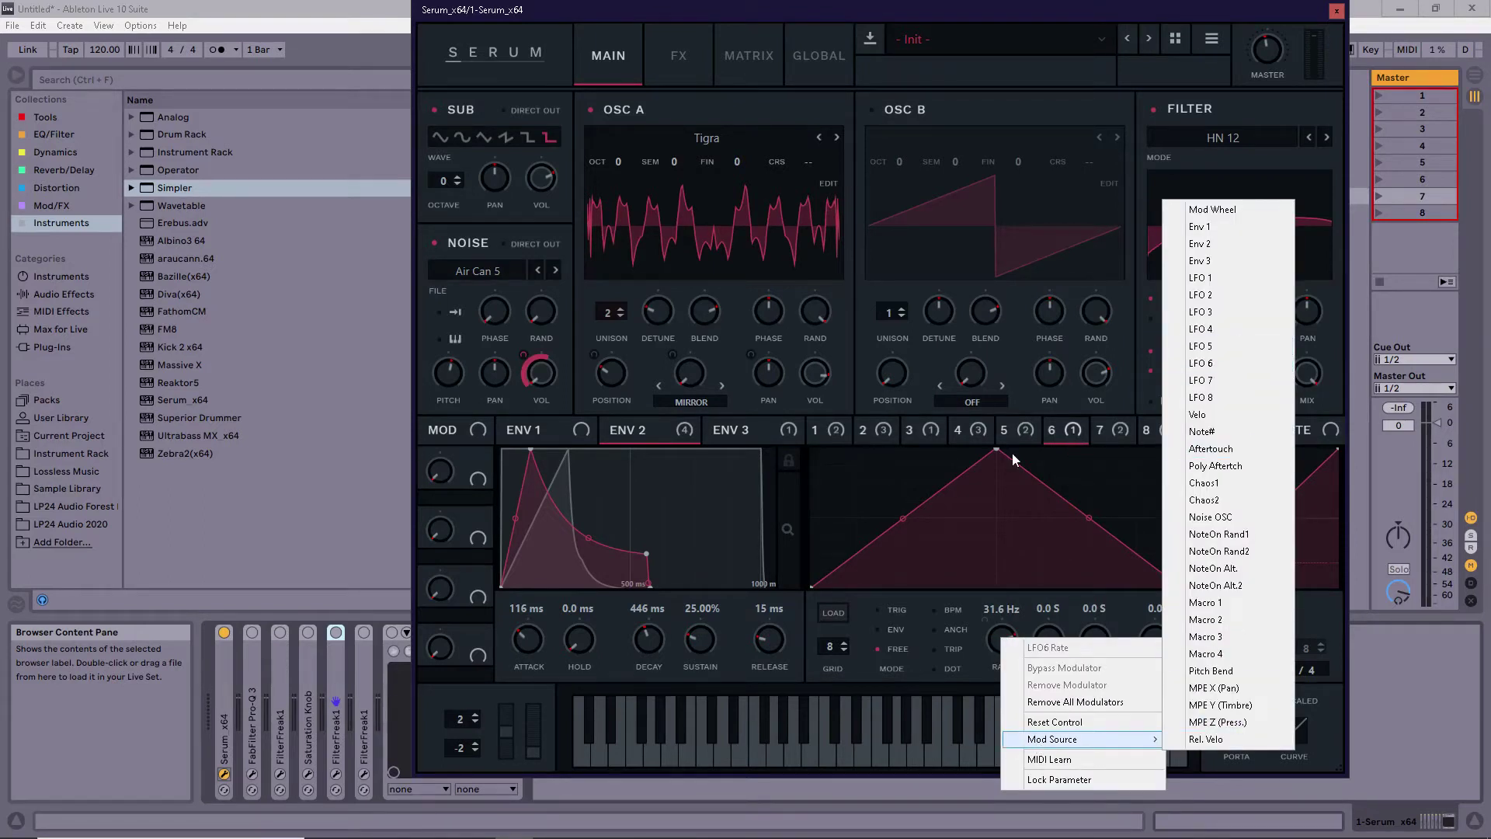
click(1078, 418)
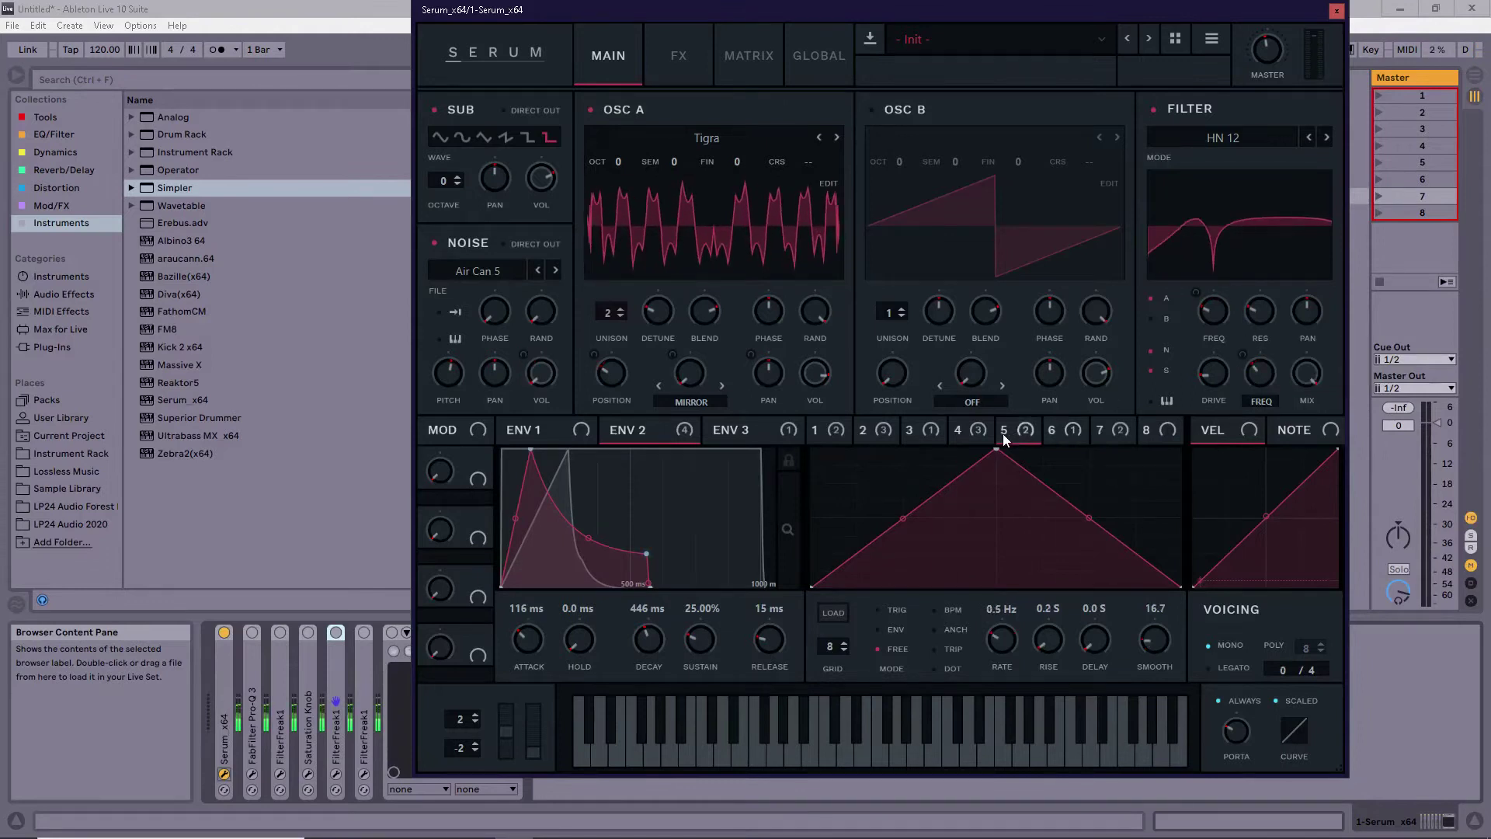
Examine the shapes, rates and modulation targets of the LFOs, ending with LFO 2, and view envelope 1
click(959, 431)
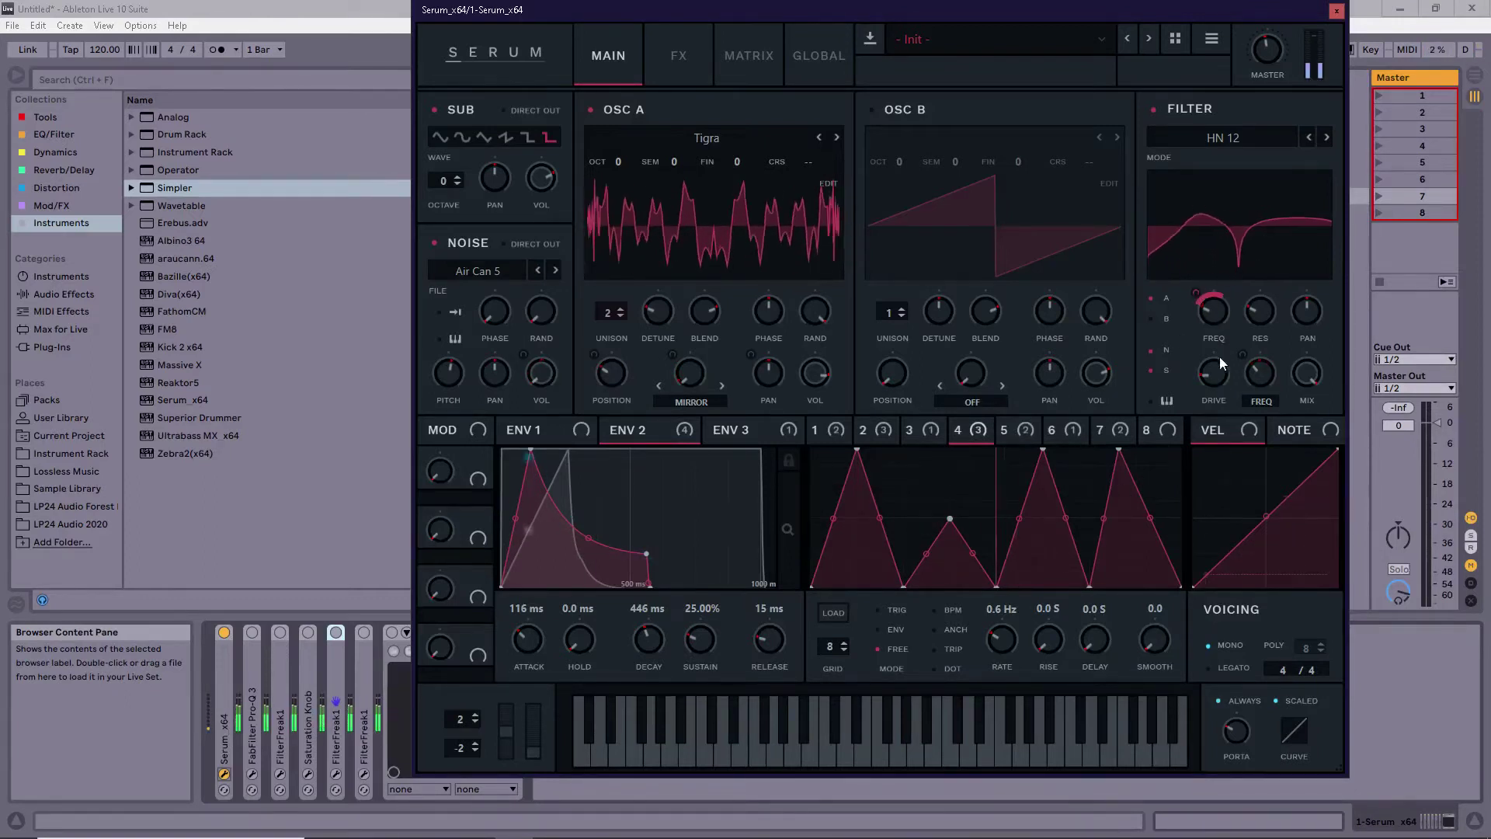
click(1033, 432)
click(926, 431)
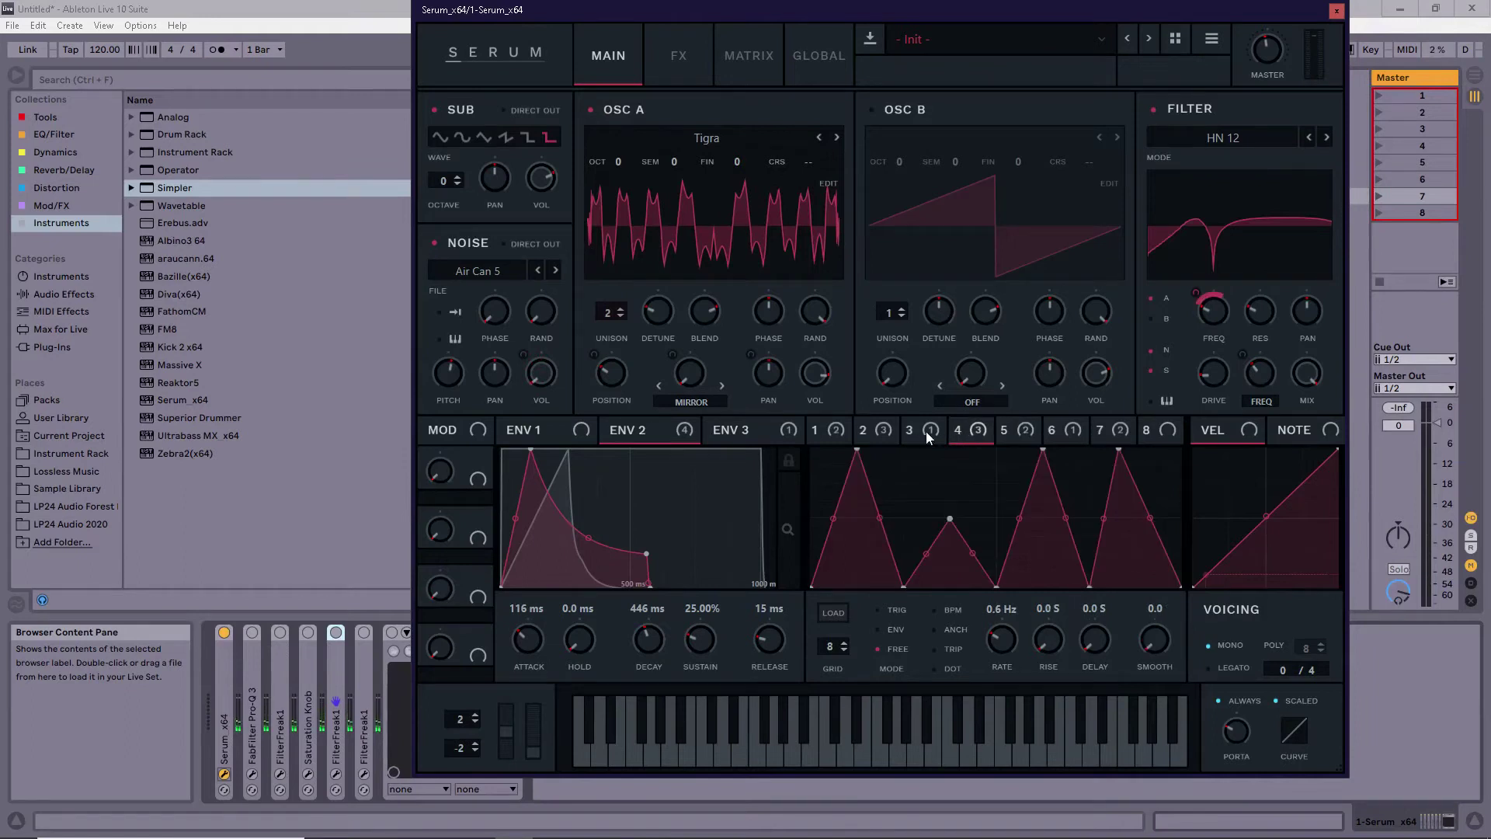
click(899, 430)
click(1083, 429)
click(1010, 431)
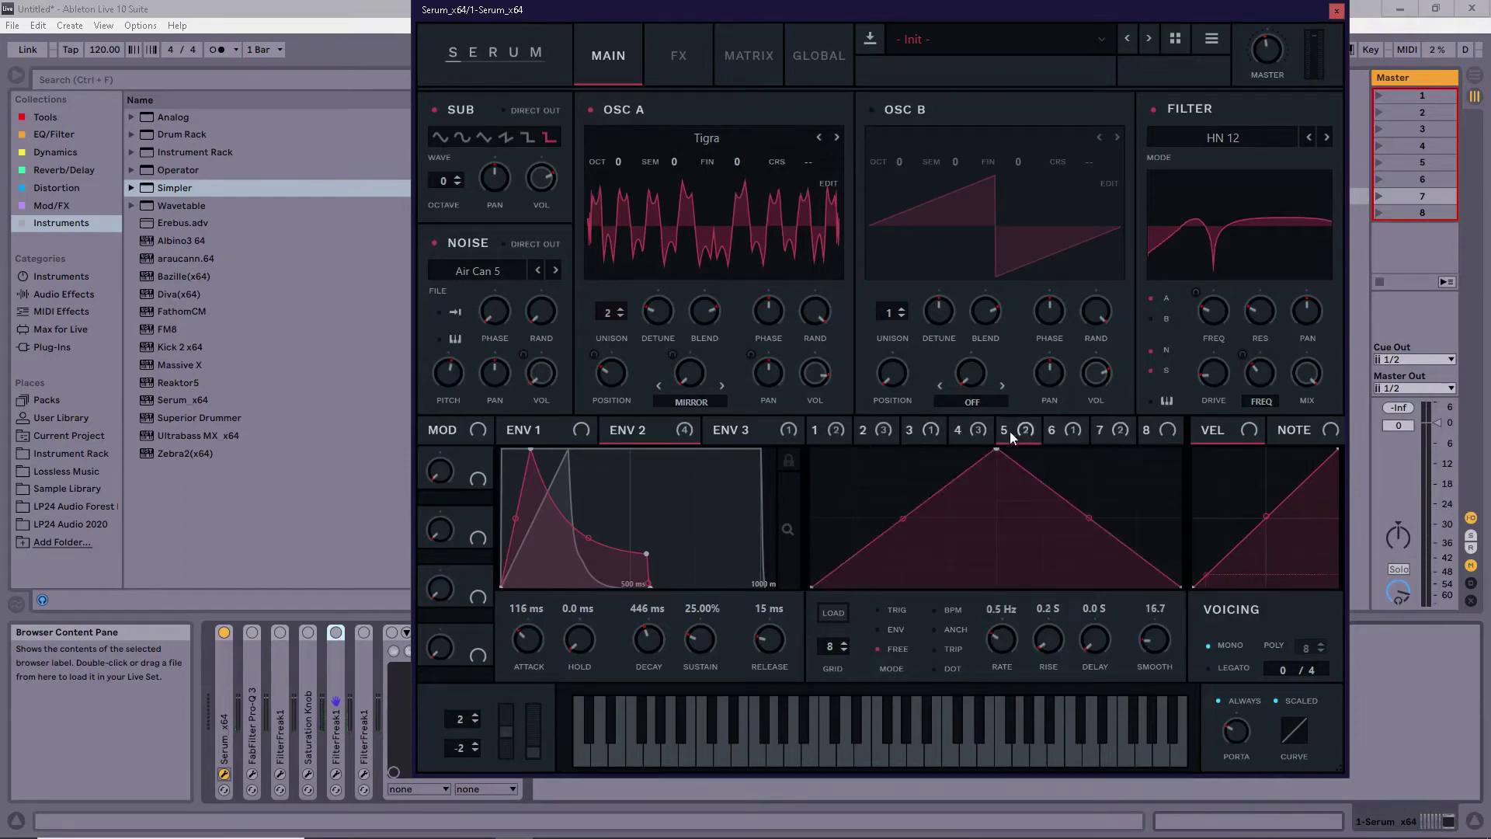
click(957, 435)
click(901, 434)
click(864, 430)
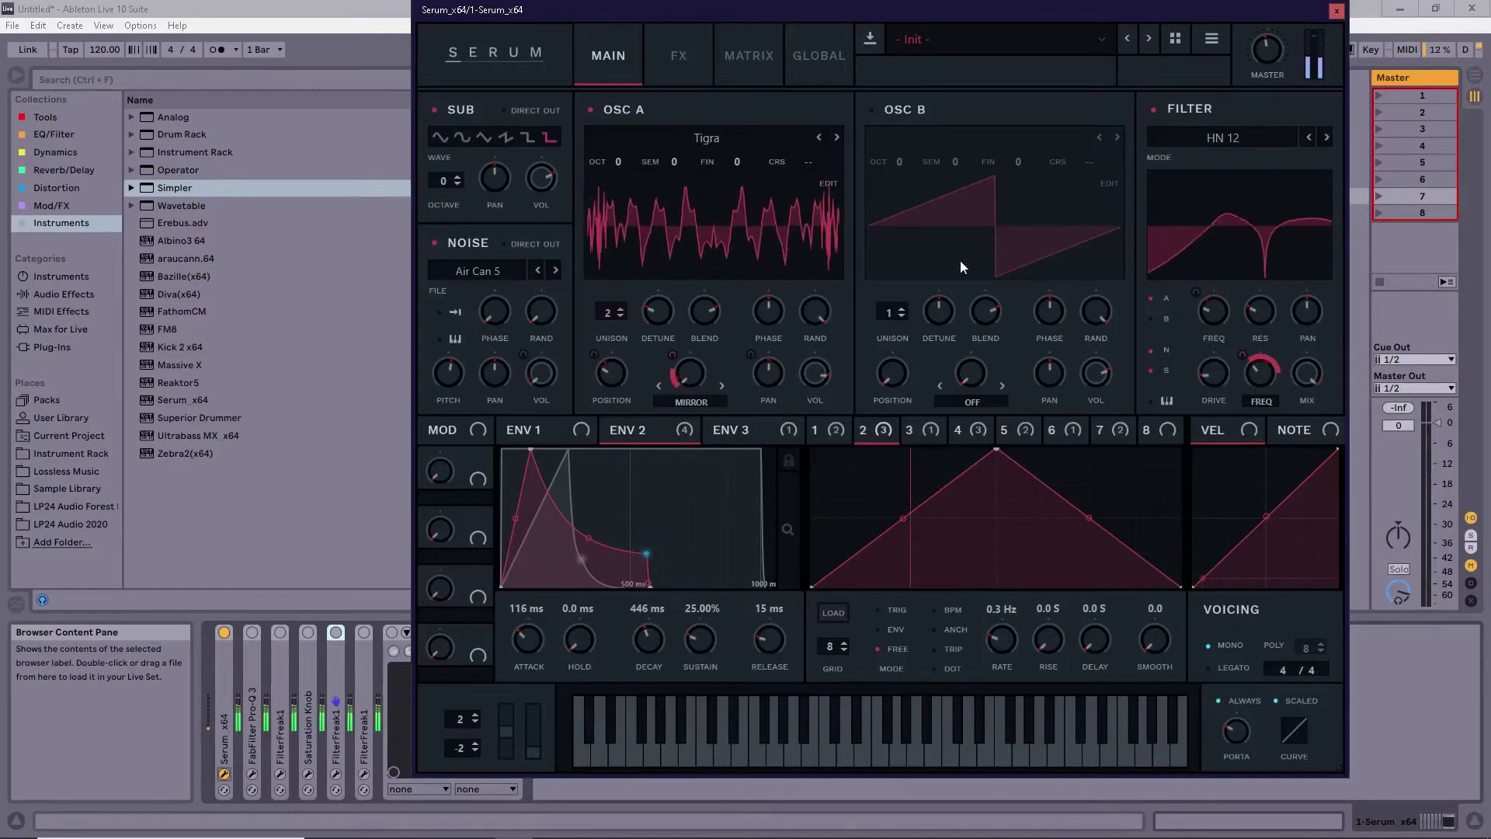
click(550, 427)
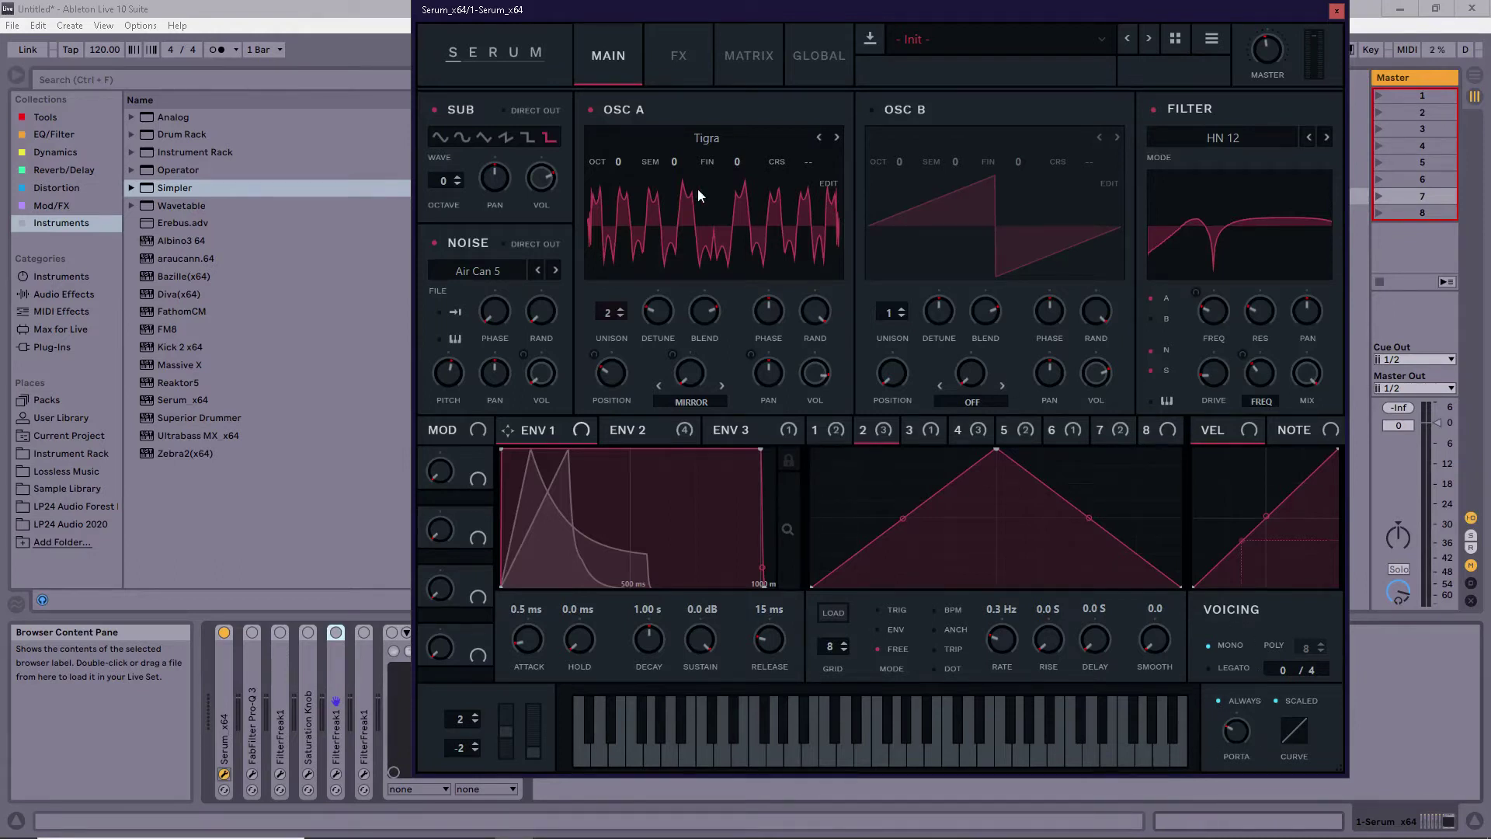
Switch Serum's Phaser effect back on and show envelope 2 with its effect modulation
click(678, 75)
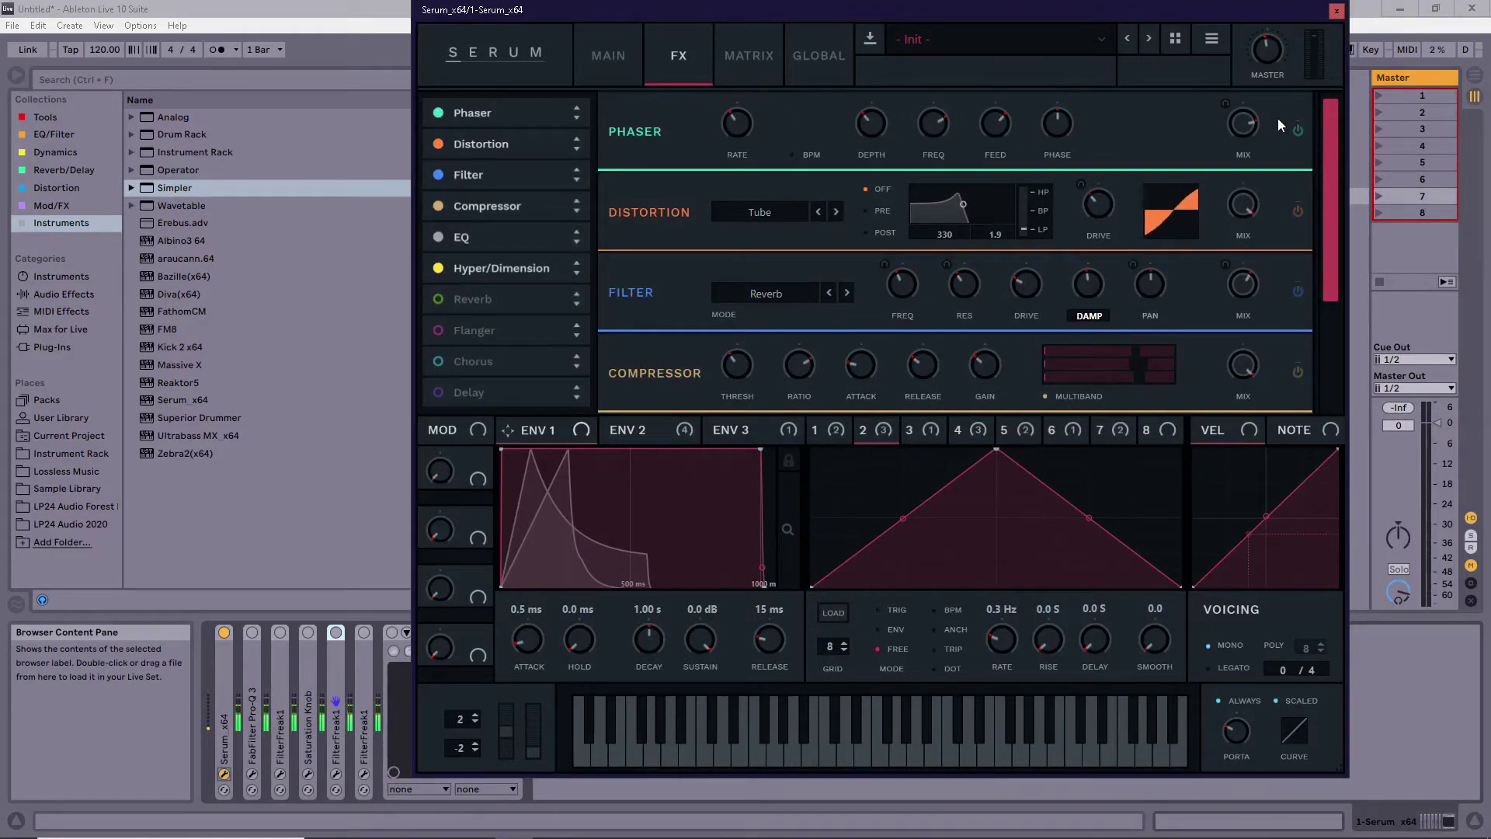
click(1298, 131)
click(641, 432)
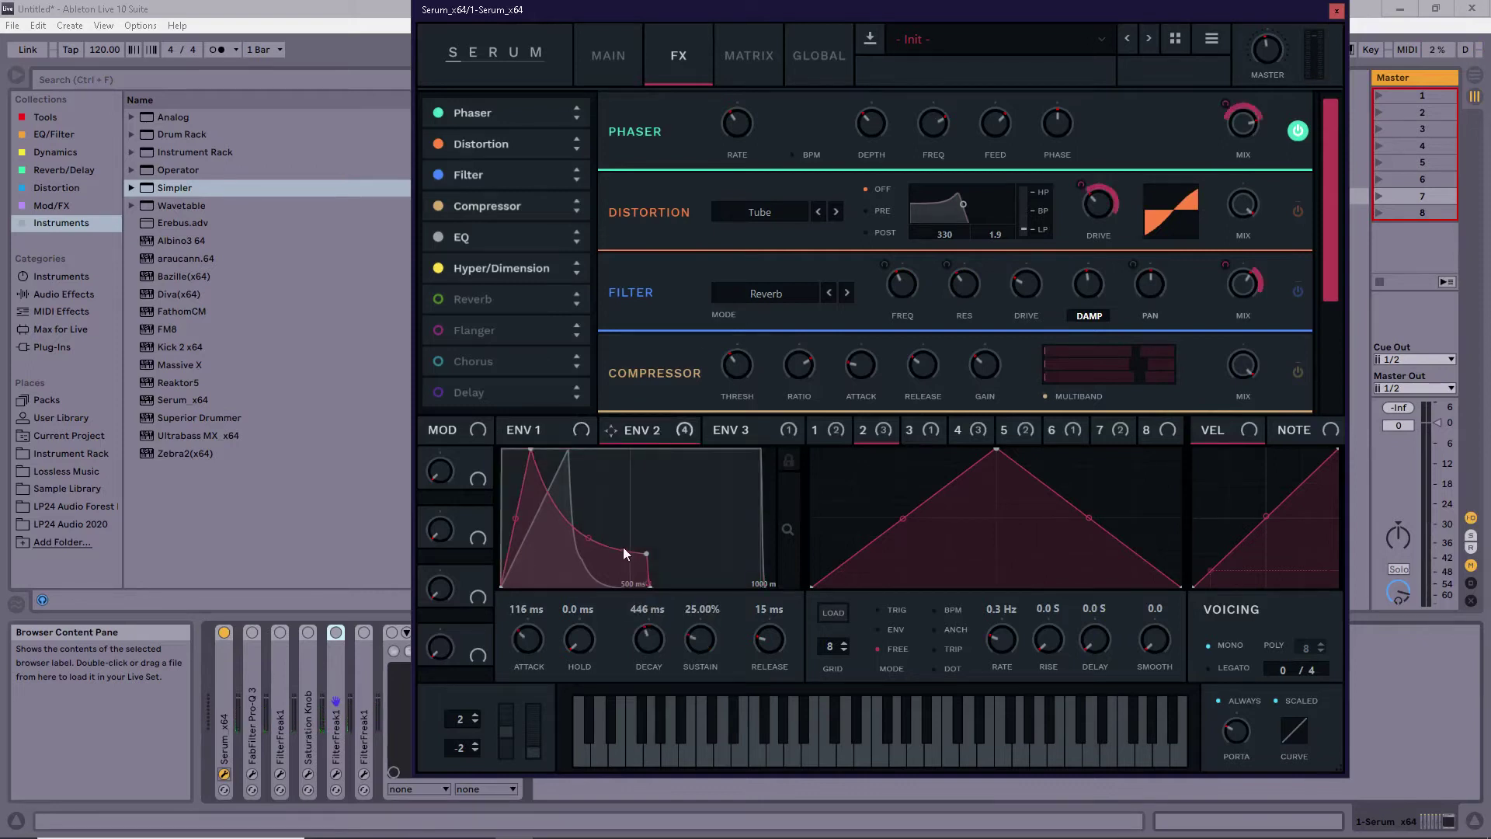
drag(787, 531, 831, 578)
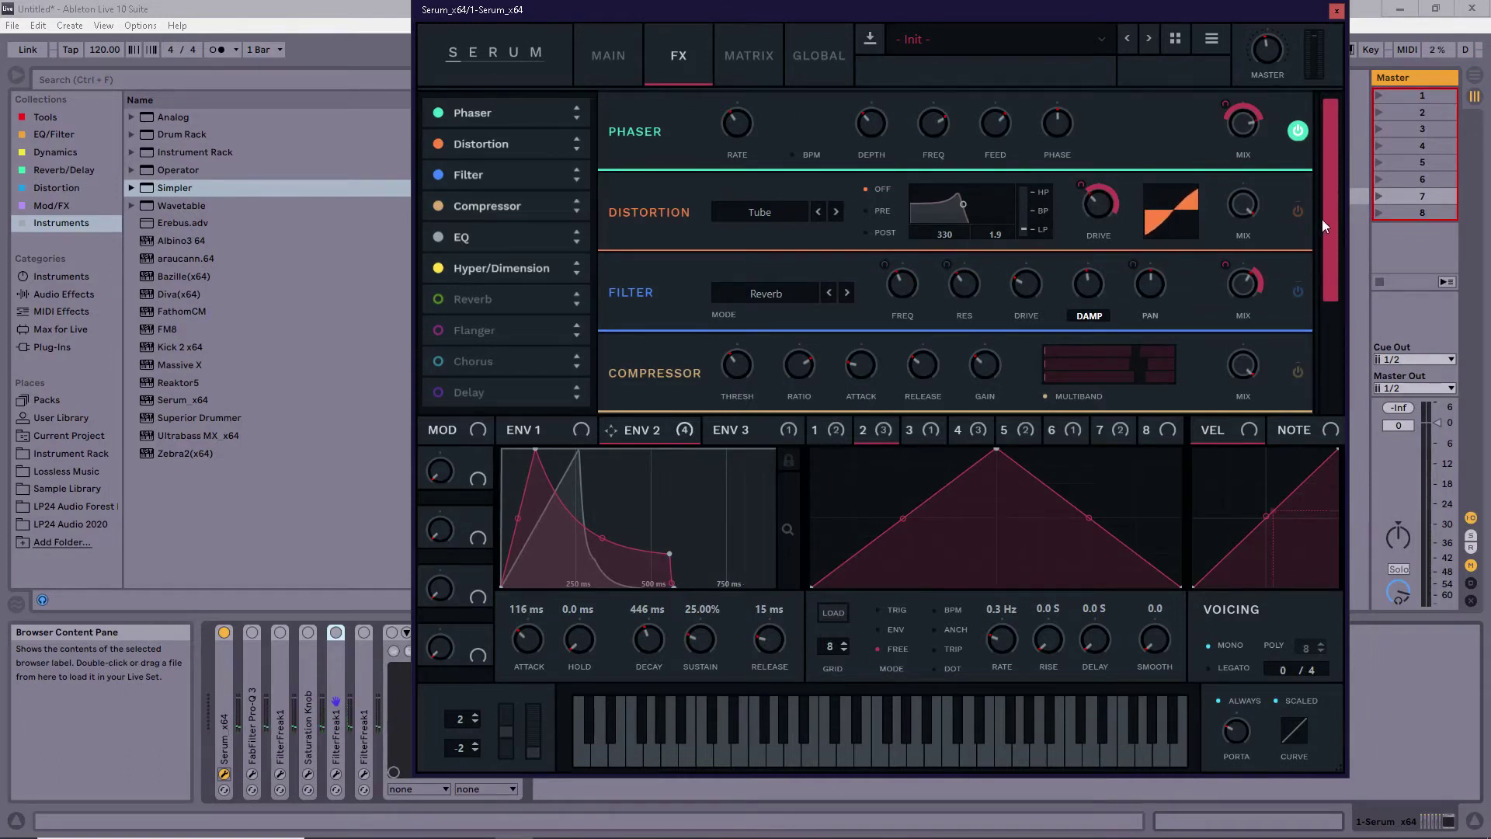
Switch Serum's Distortion and Filter effects back on
scroll(1325, 219, down, 3)
drag(1332, 292, 1342, 178)
click(1297, 293)
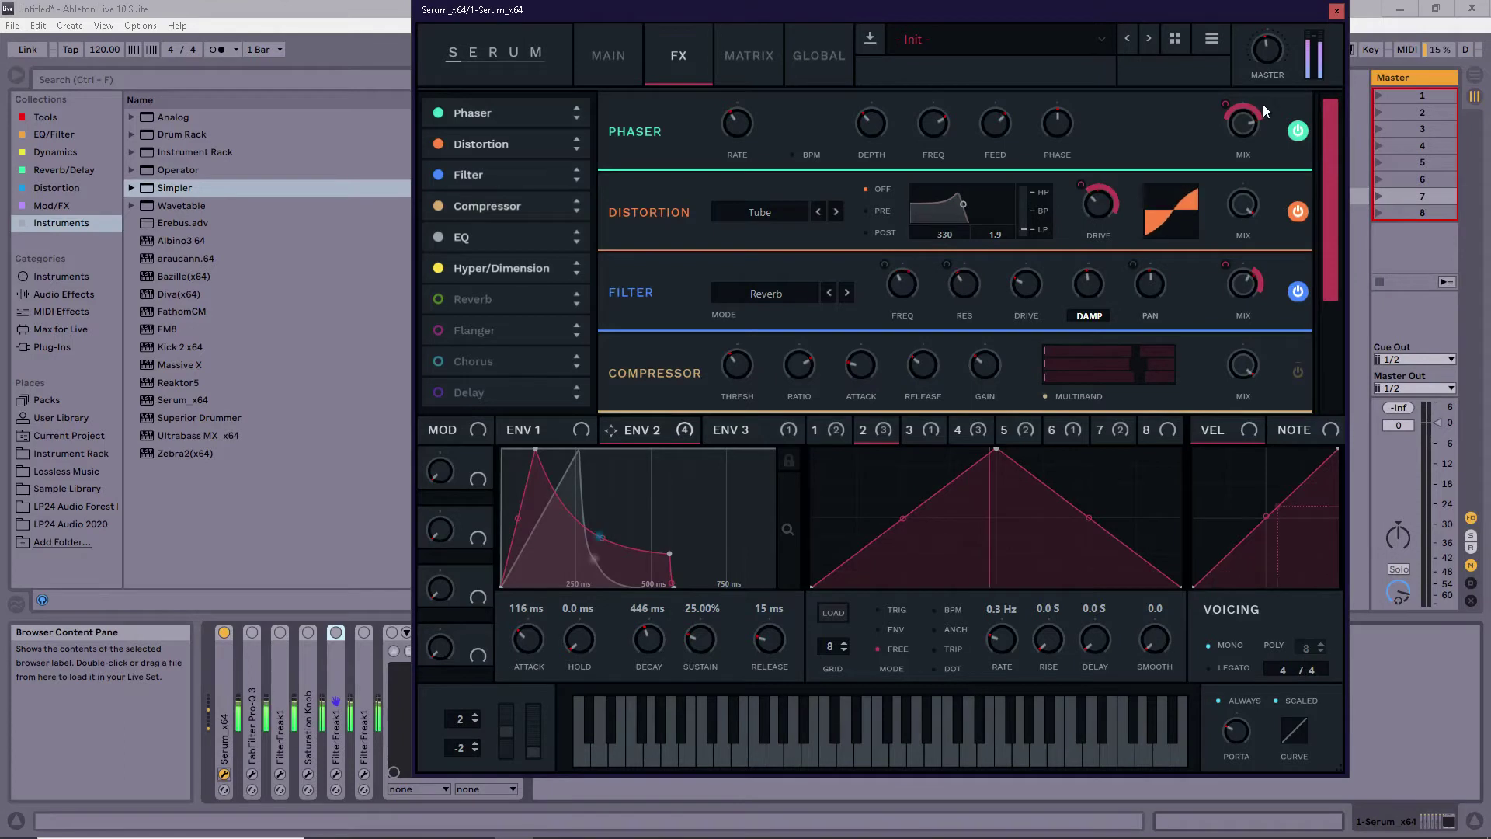
Examine the shapes and effect modulation targets of LFOs 3, 2 and 4, including the Filter effect's resonance modulation
click(928, 435)
click(864, 429)
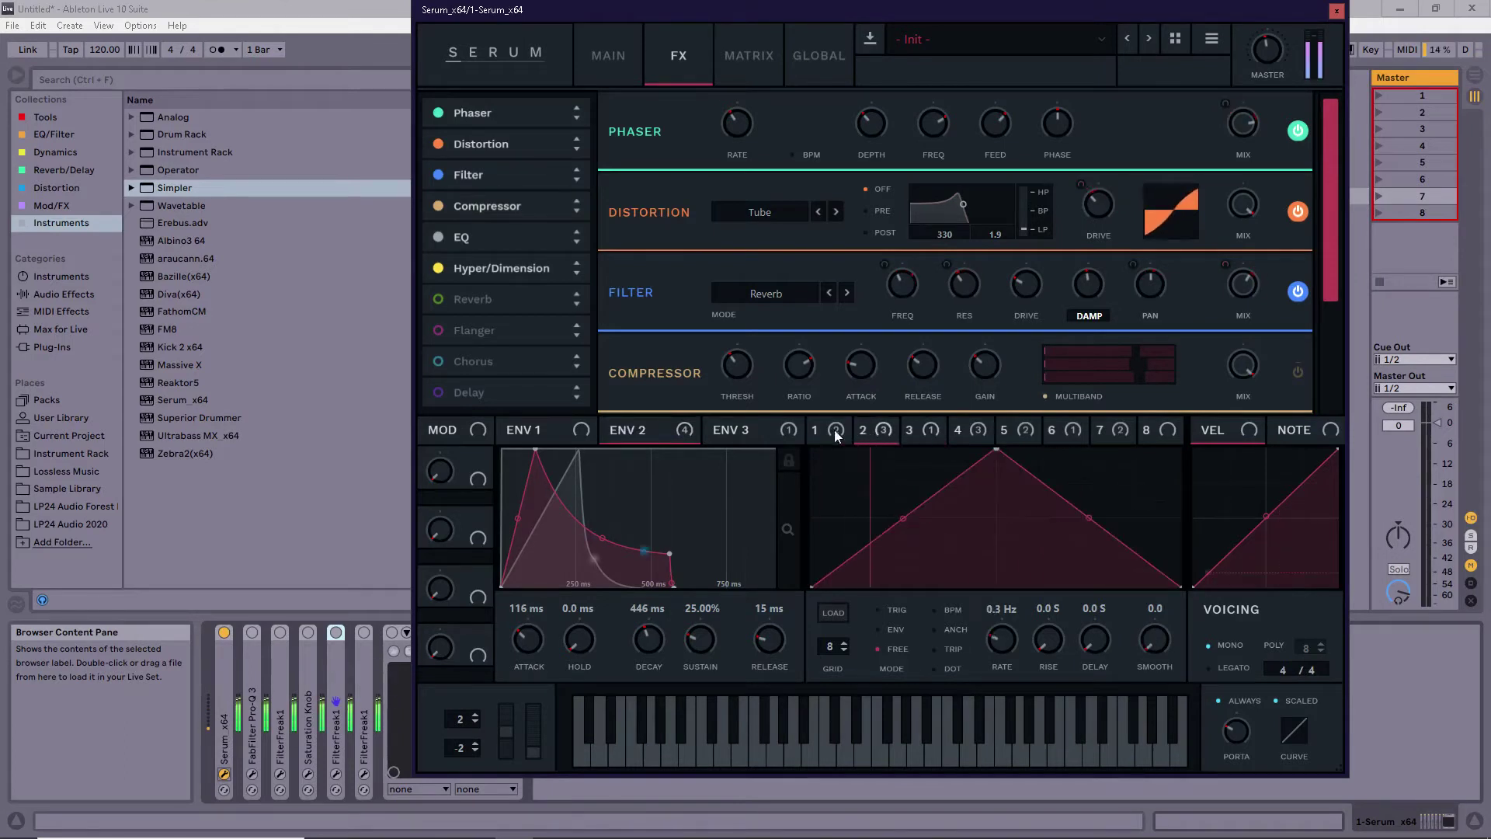
click(959, 429)
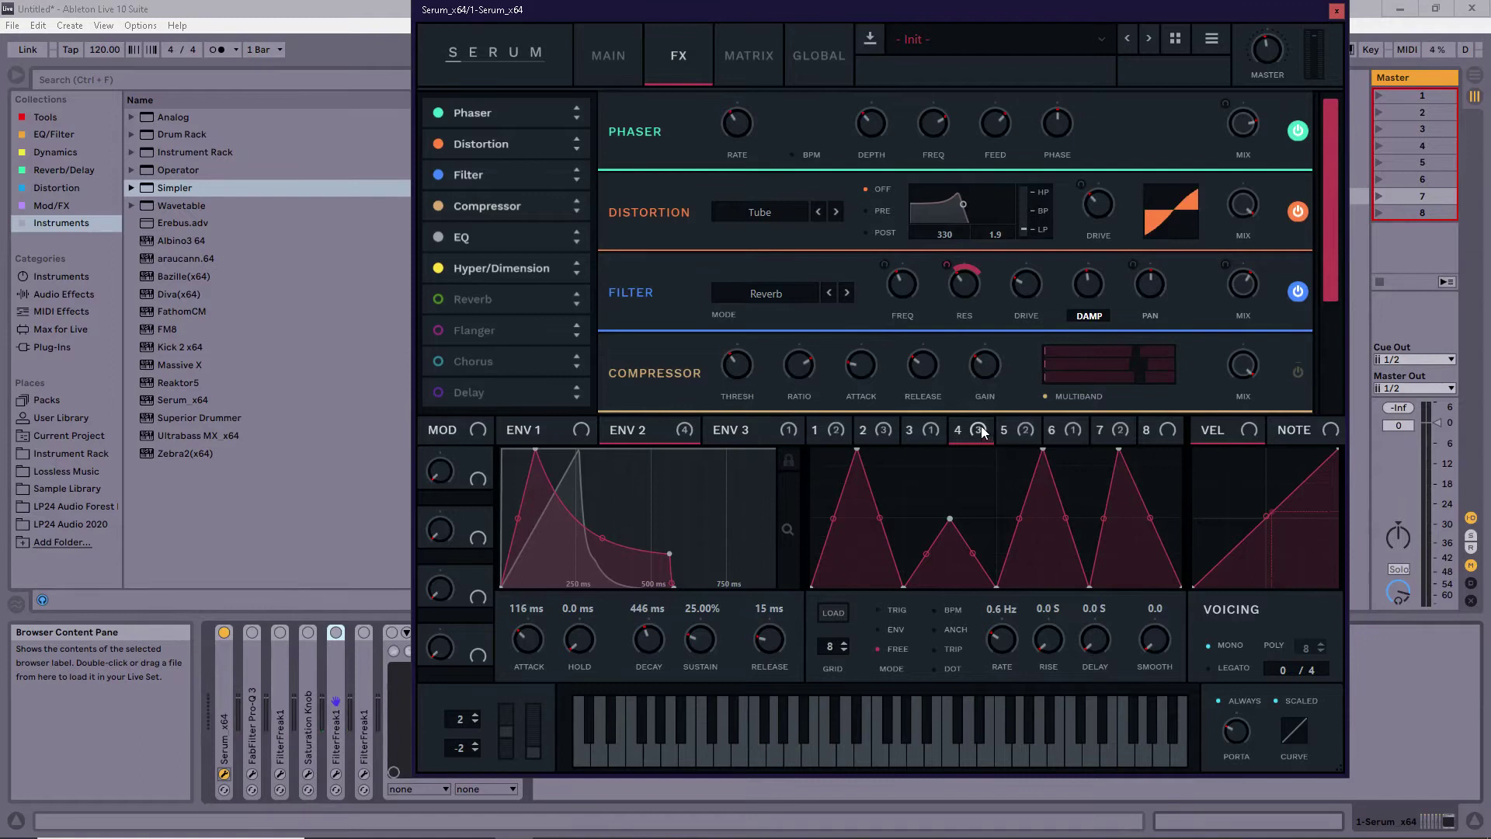
mouse_move(982, 432)
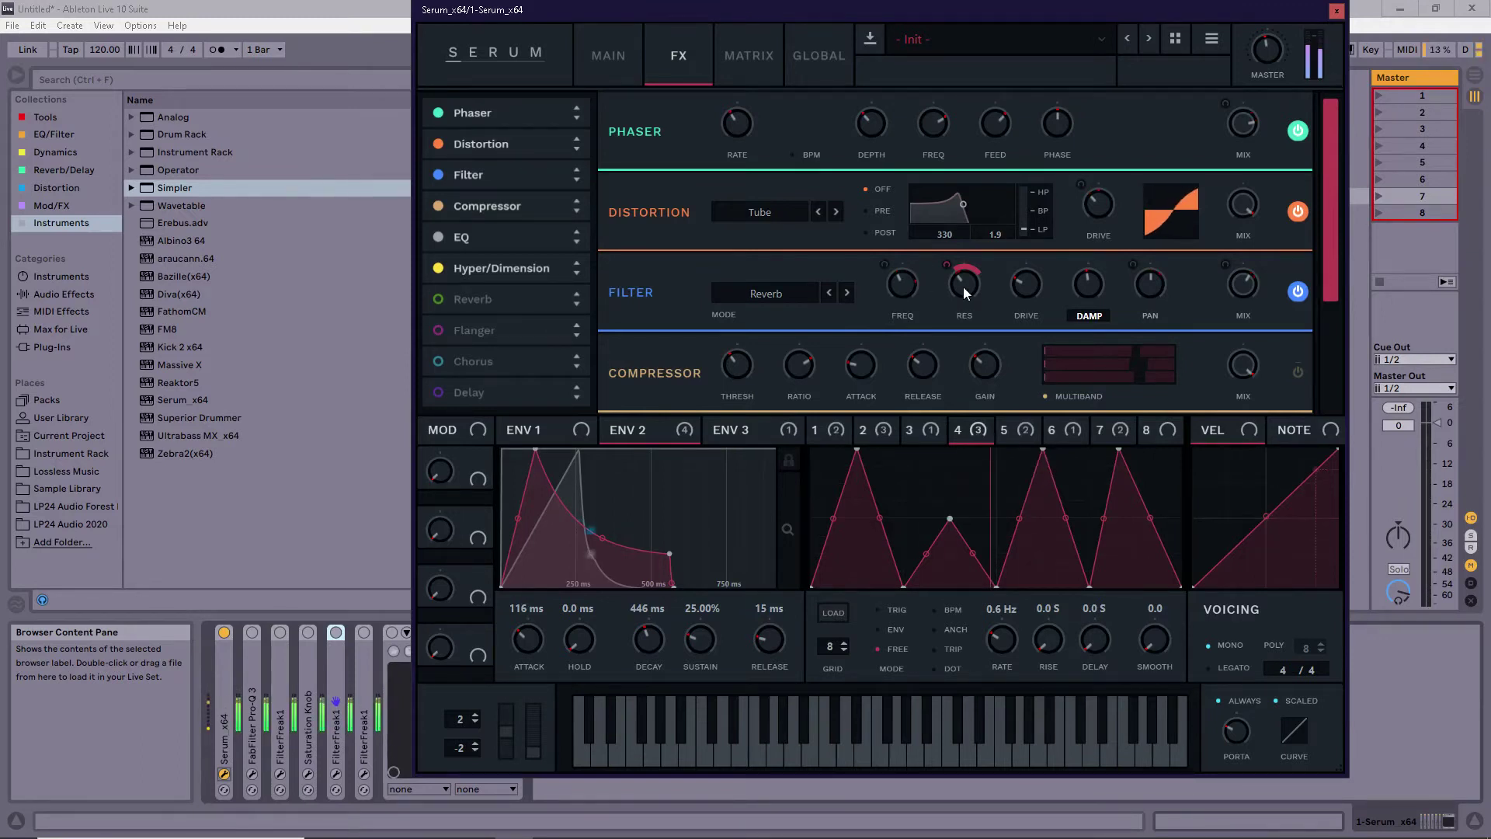
drag(970, 282, 955, 254)
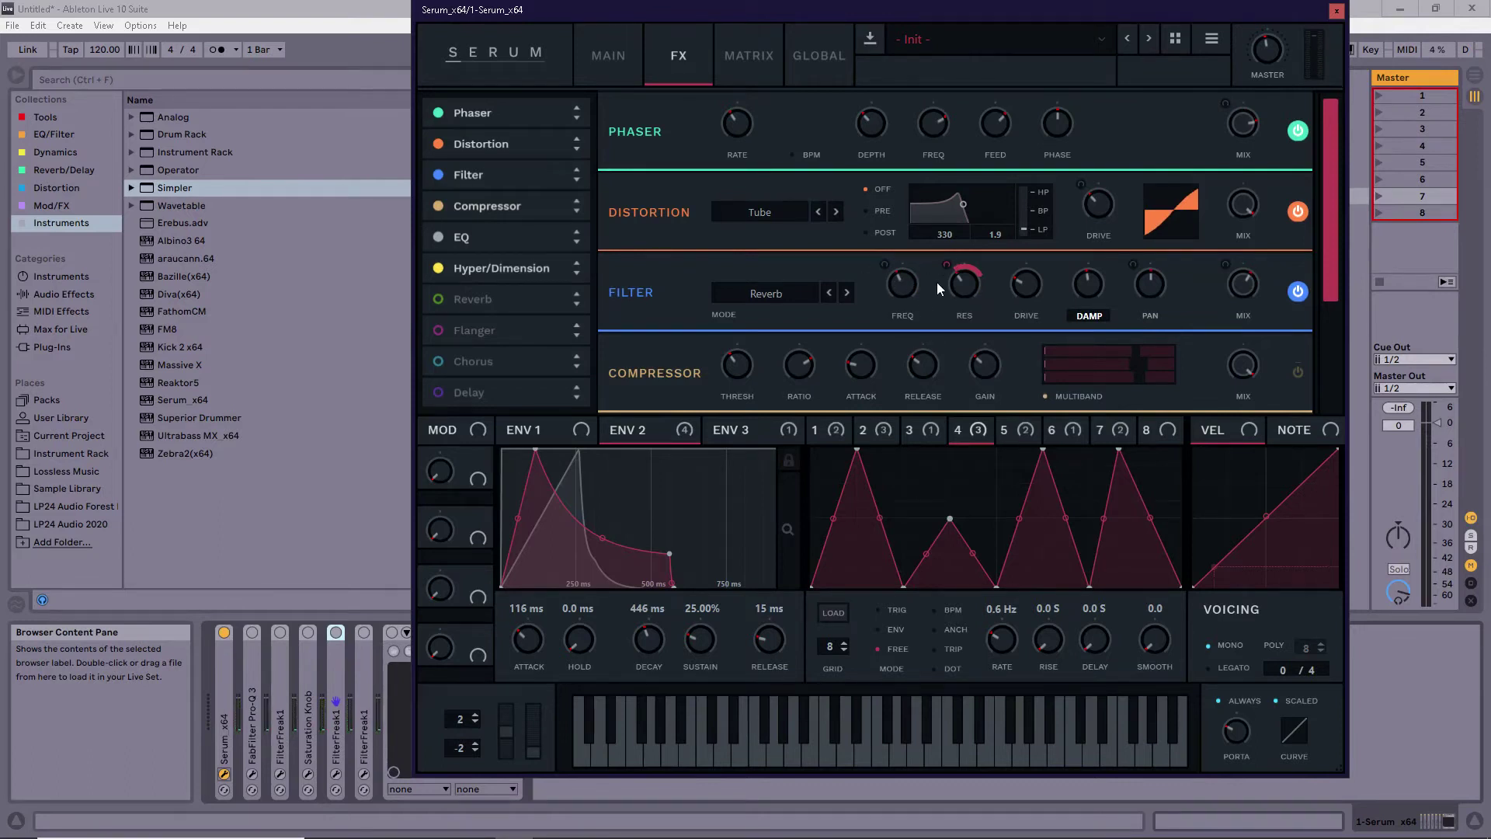
Trace the Filter effect's modulation sources through LFOs 2 to 7, then show envelope 2's modulation of its mix
click(1070, 431)
click(1112, 428)
click(1029, 432)
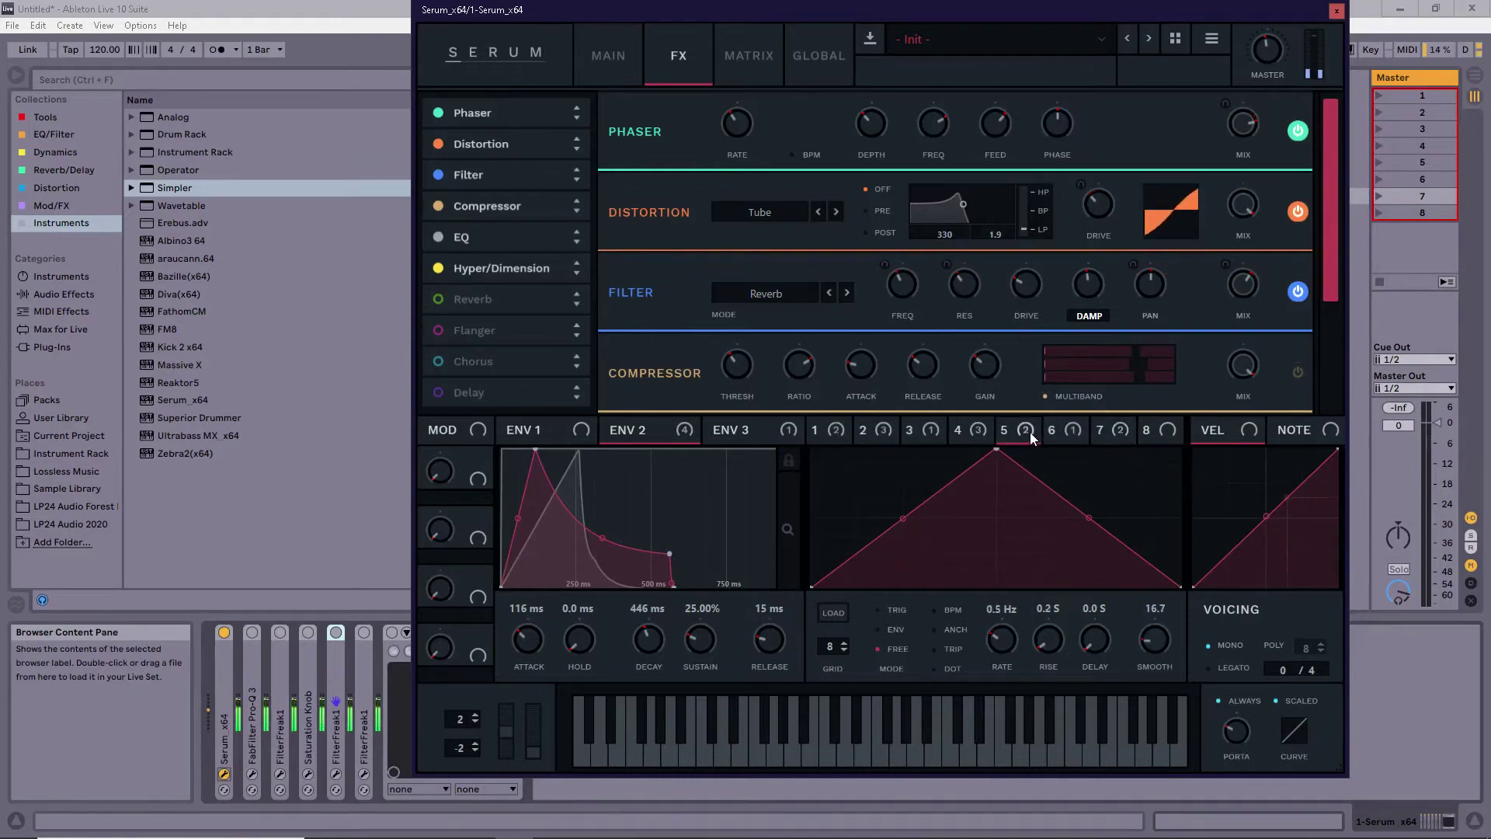
click(951, 430)
click(863, 433)
click(947, 435)
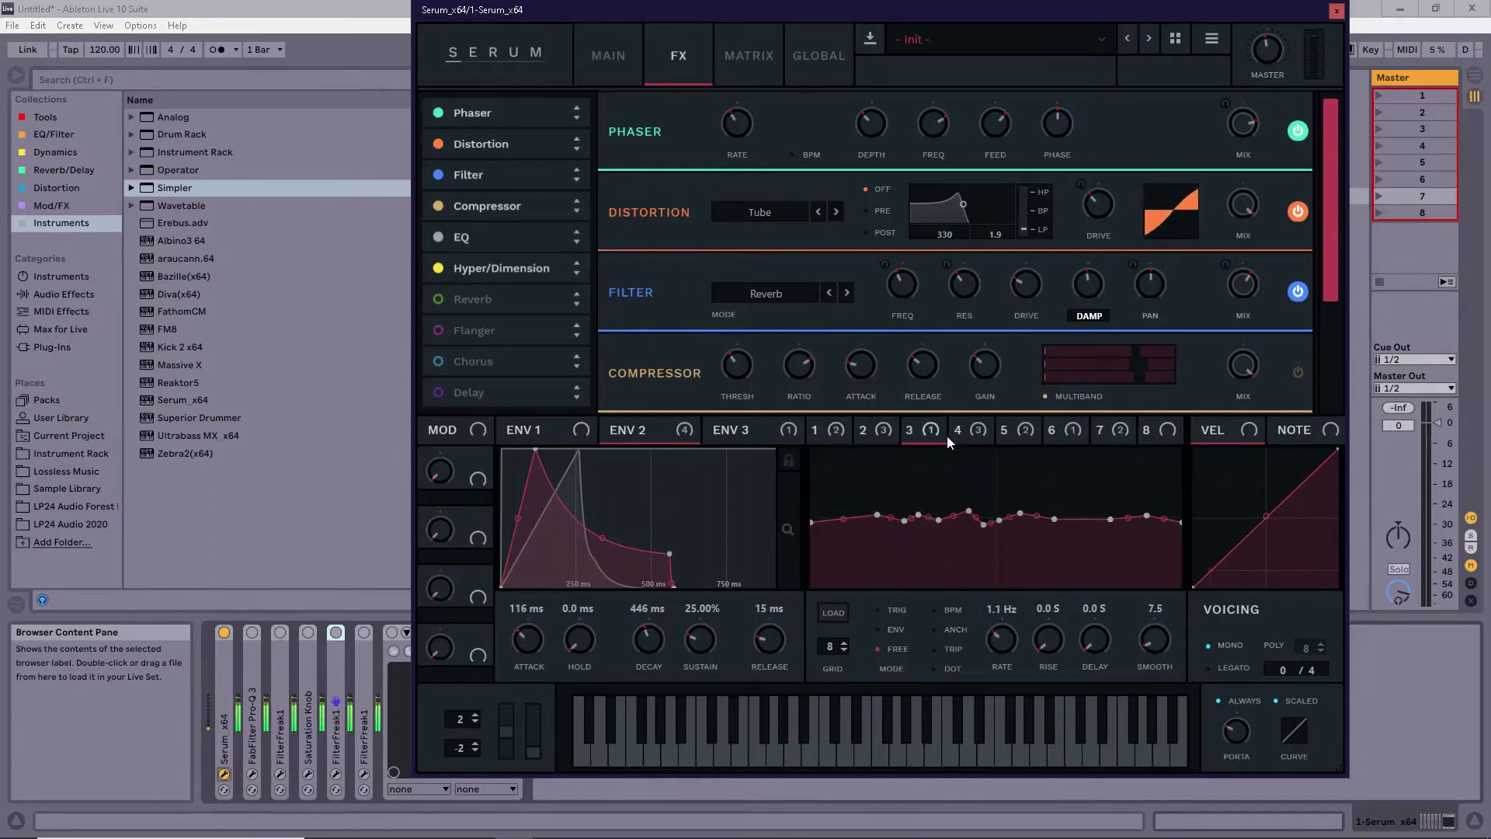
click(1009, 431)
click(1054, 431)
click(1110, 432)
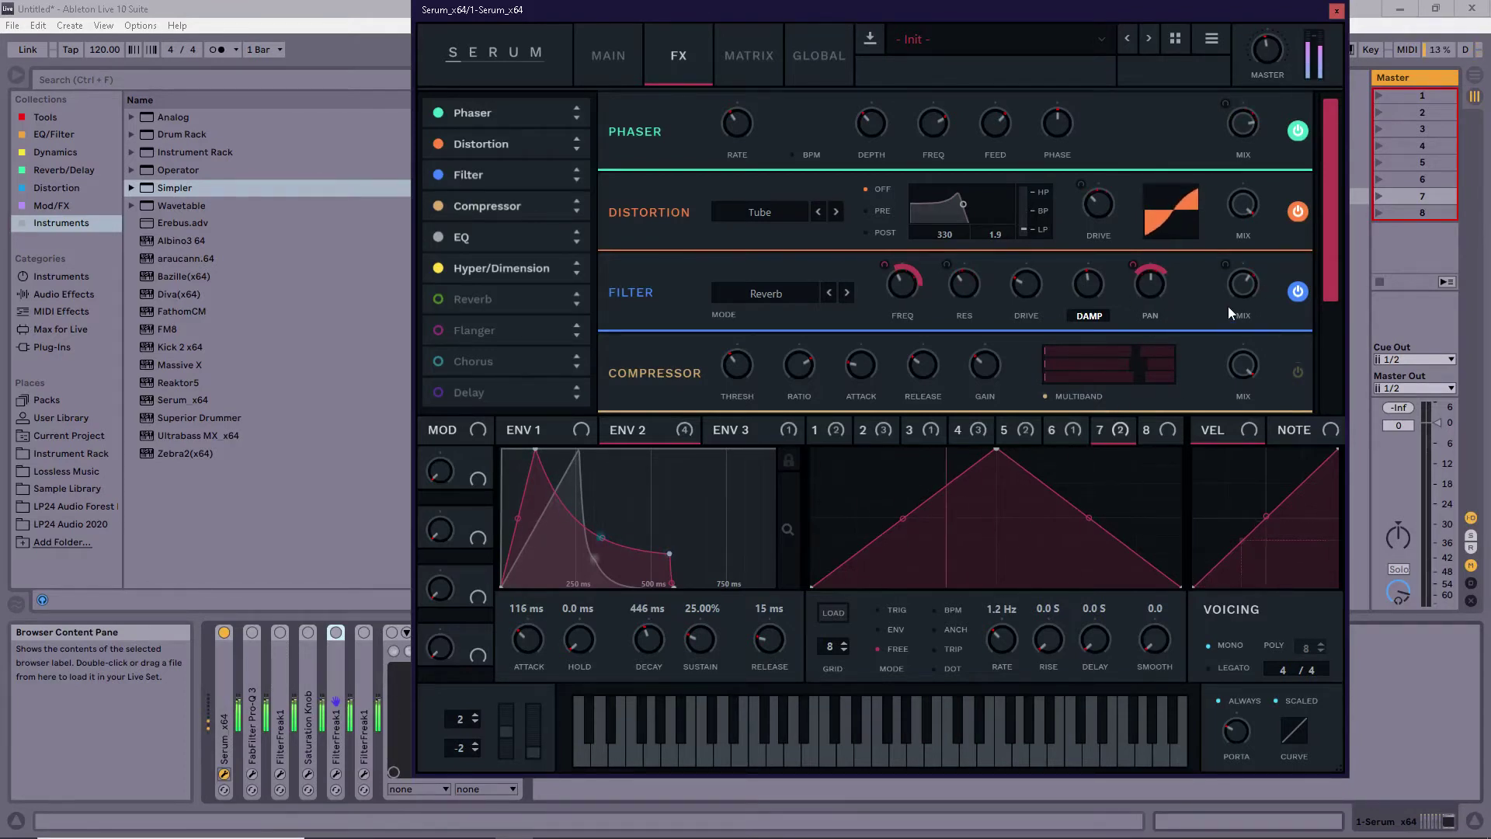
drag(634, 427, 1238, 288)
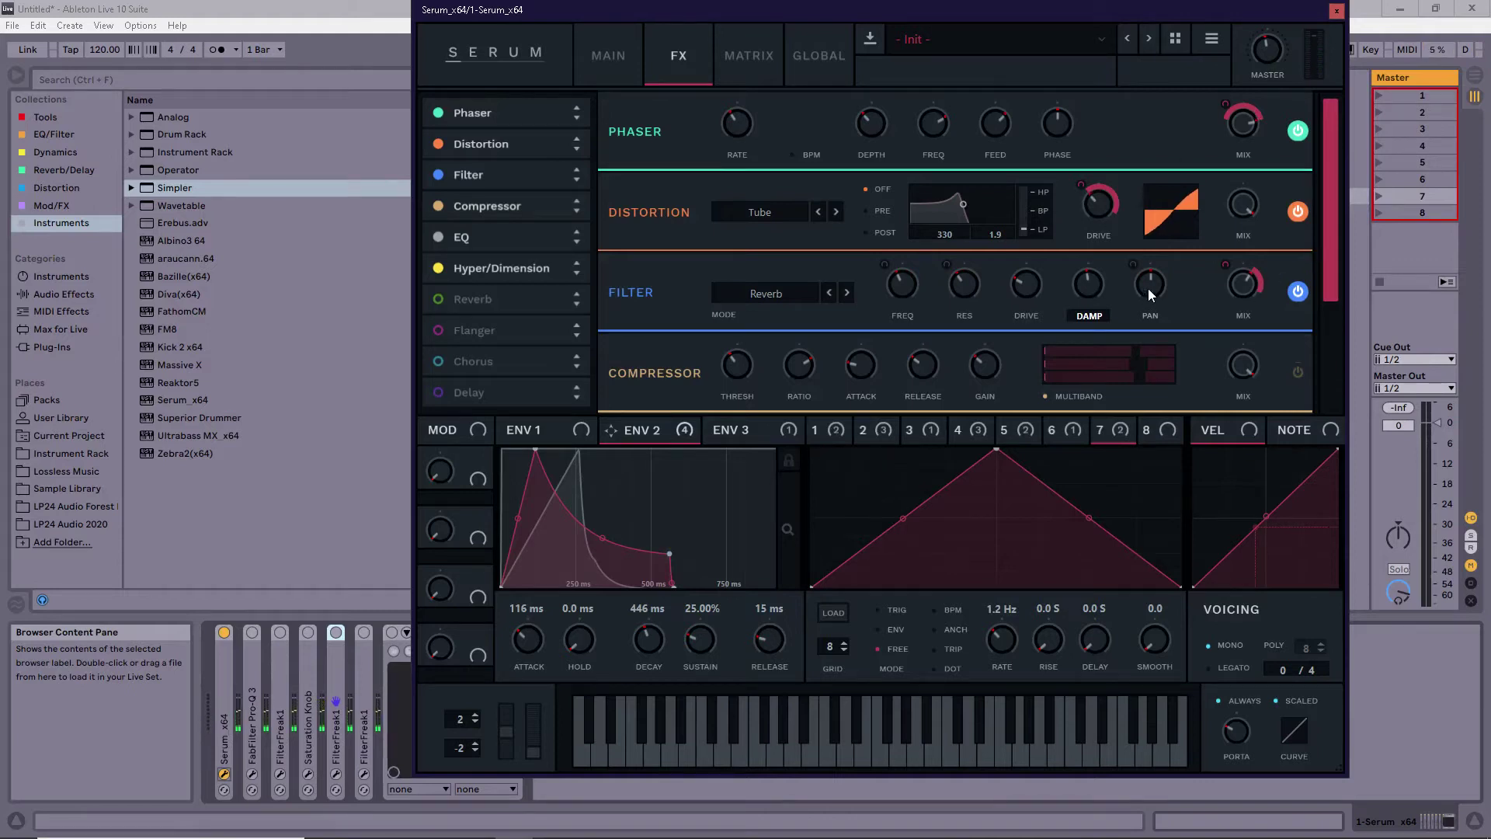
Recheck the shapes and effect targets of LFOs 4, 5 and 3, ending with LFO 2
click(960, 429)
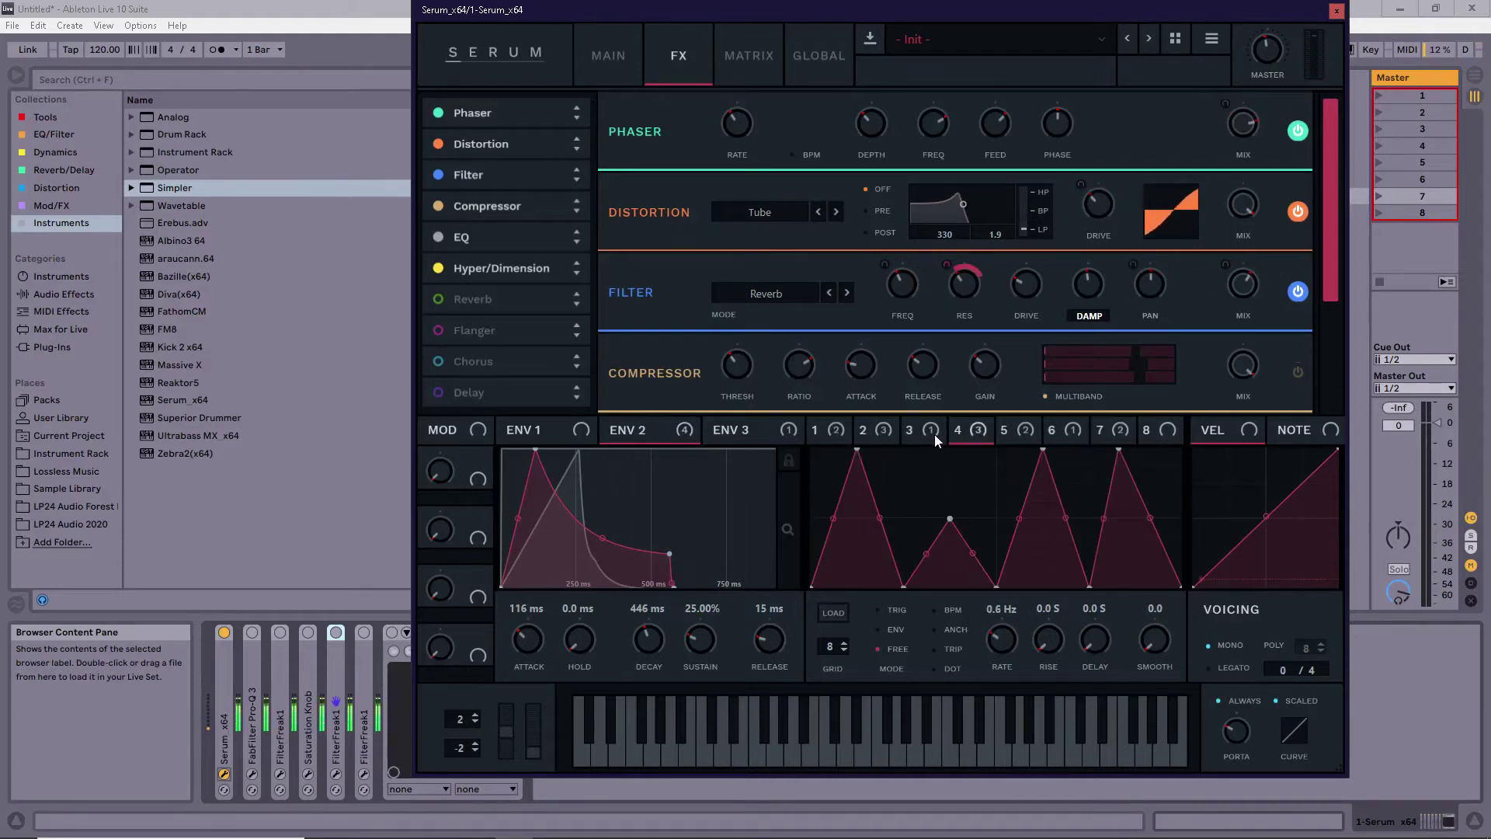
click(1008, 430)
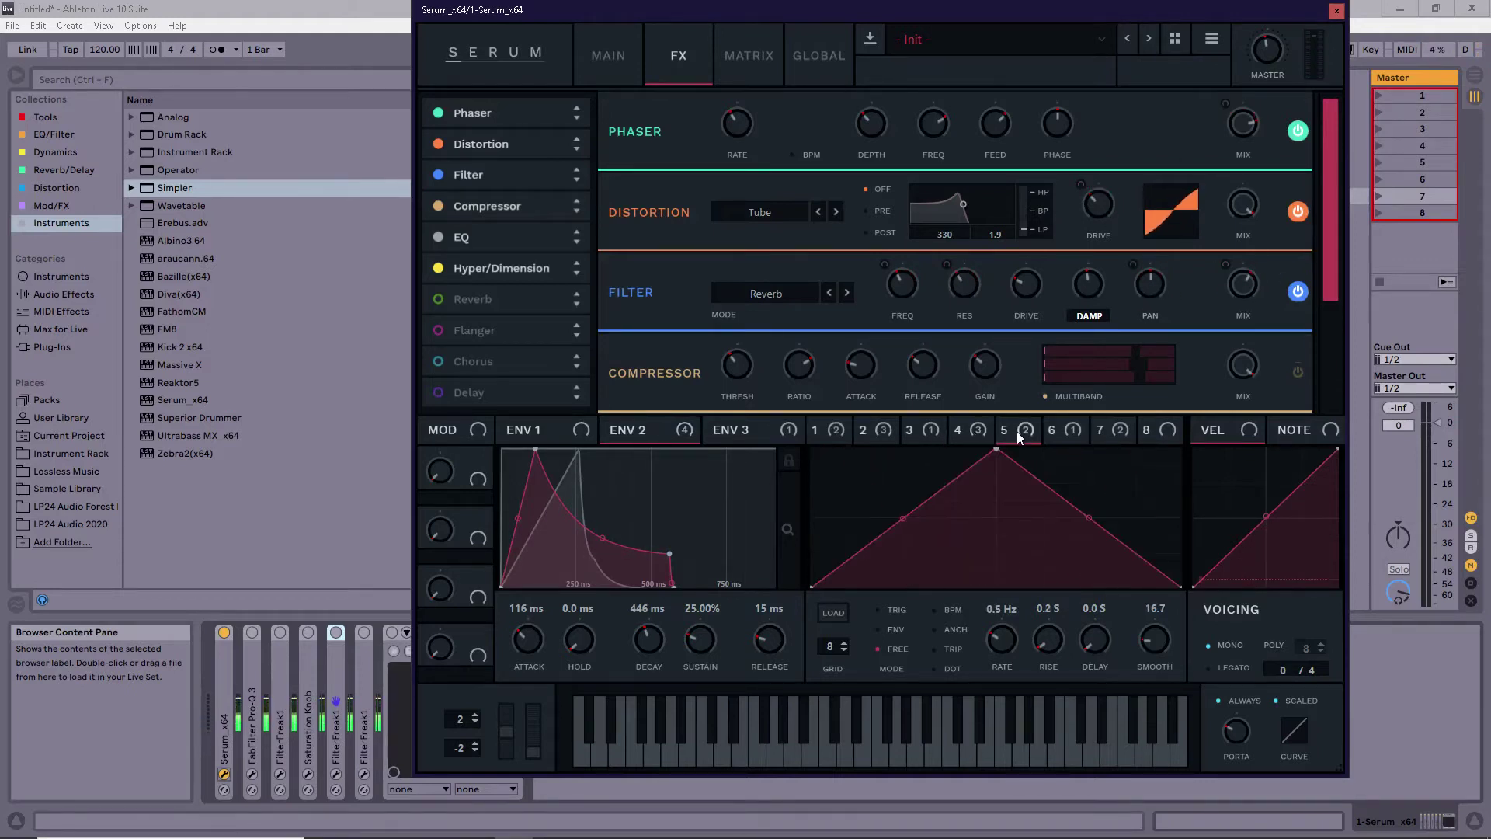
click(910, 431)
click(863, 432)
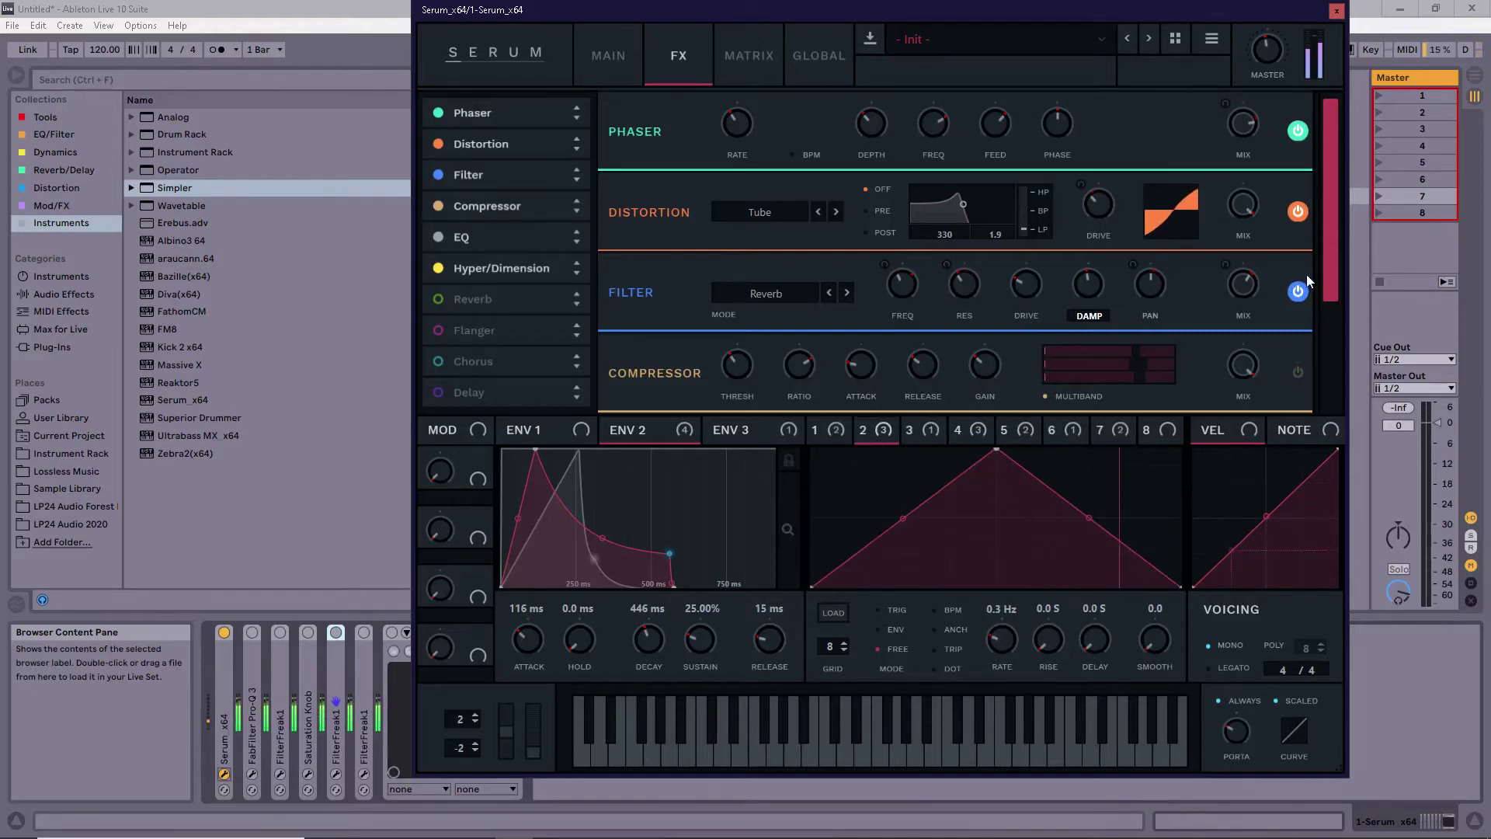
View the oscillator and filter page while LFO 2 is shown, then return to the effects rack
drag(1325, 272, 1335, 289)
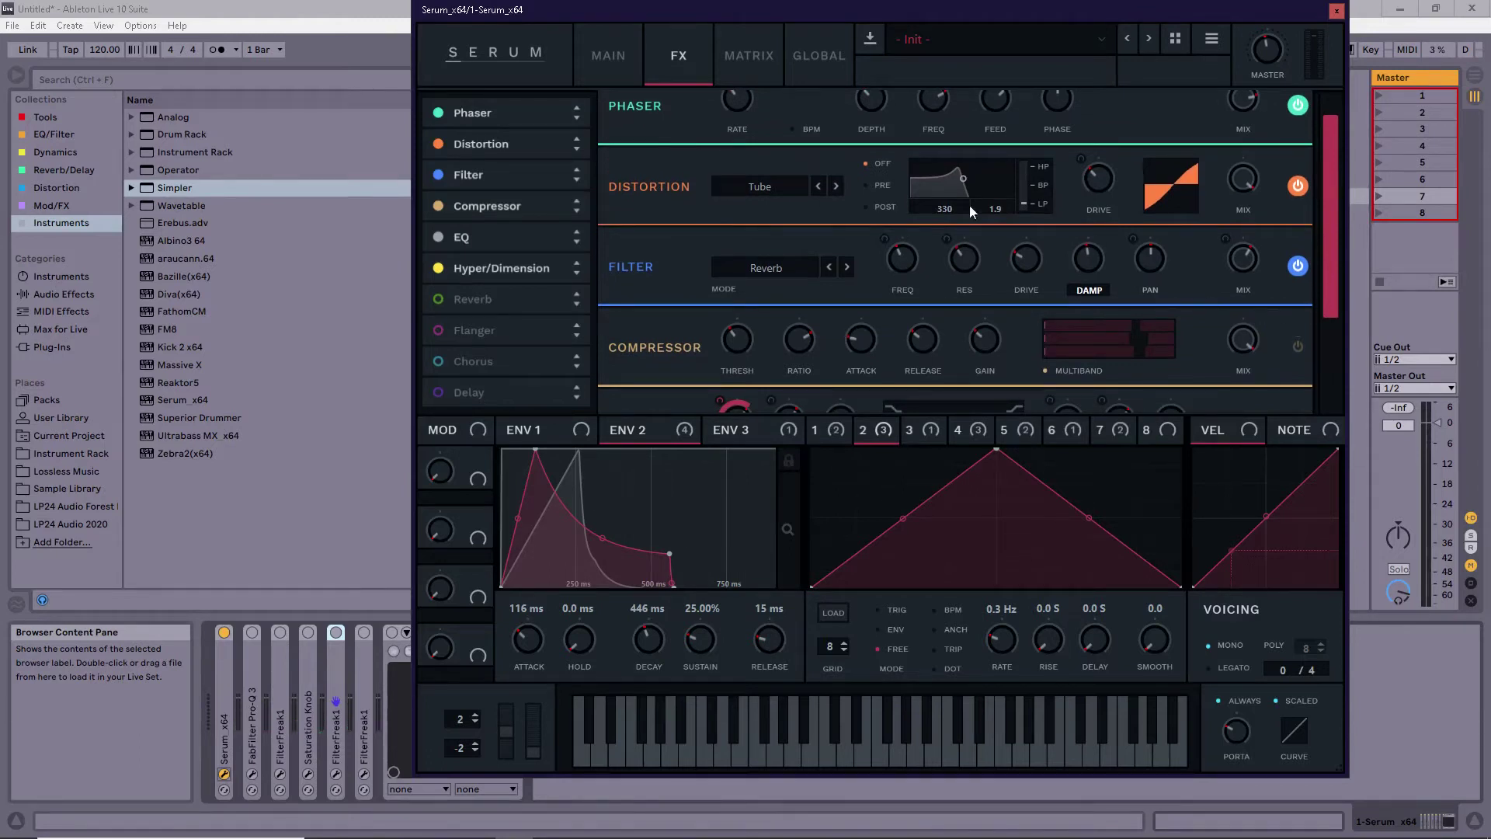
click(494, 52)
click(626, 49)
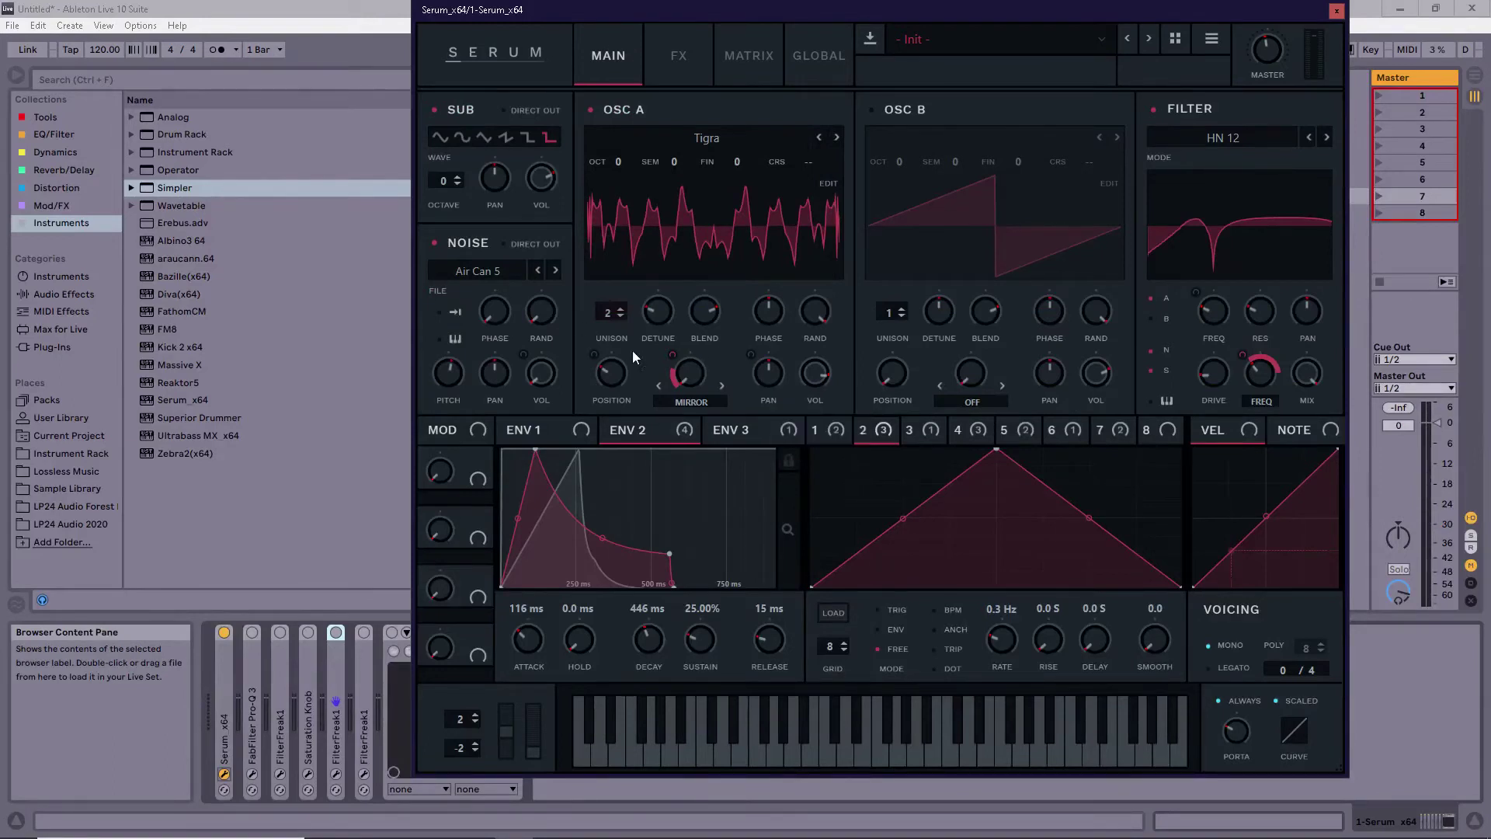
click(670, 61)
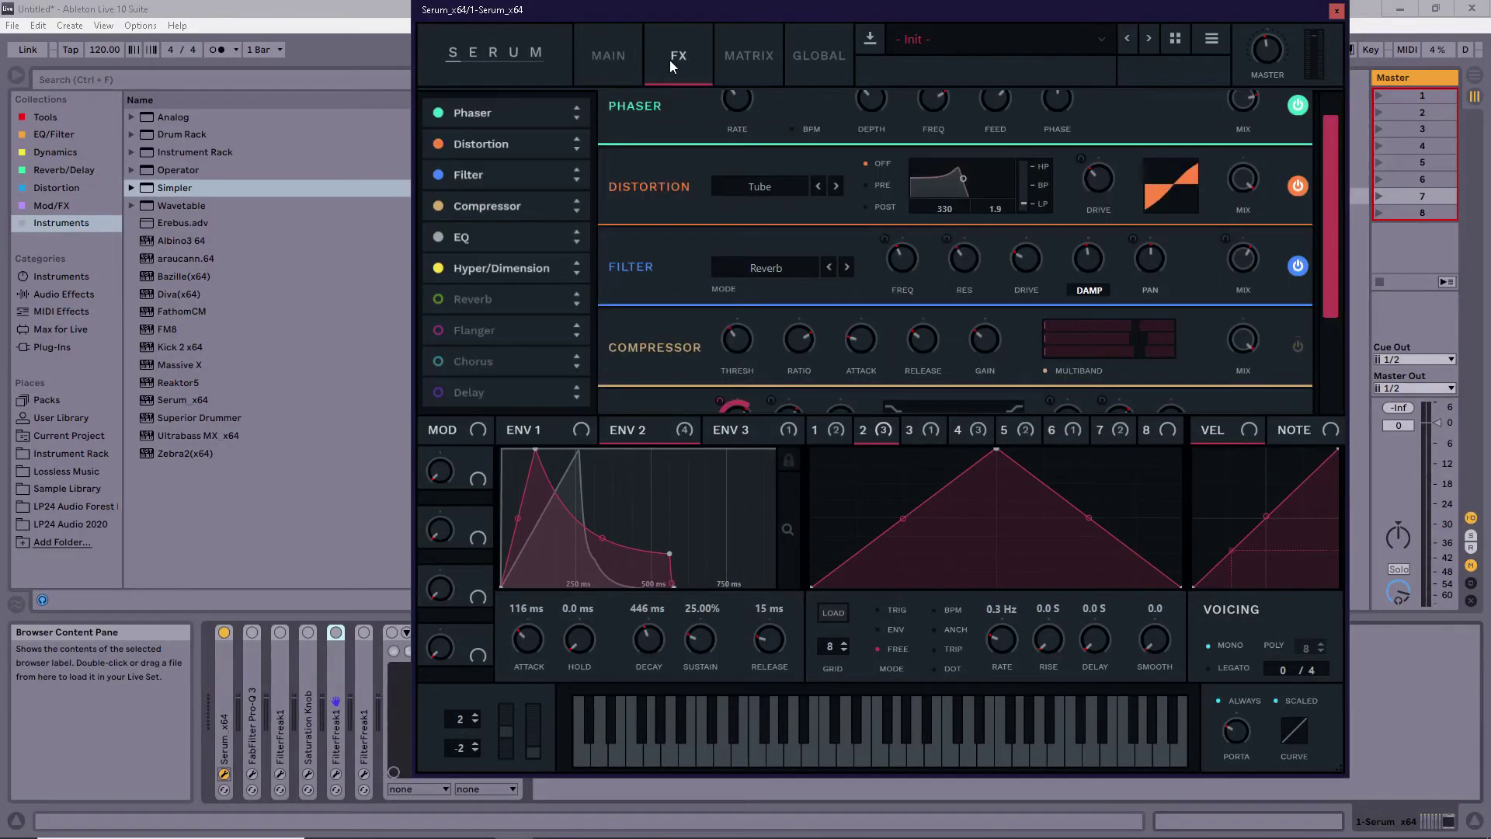
Switch the Compressor effect back on and inspect its threshold, gain, attack, release and ratio values
drag(1336, 242, 1331, 300)
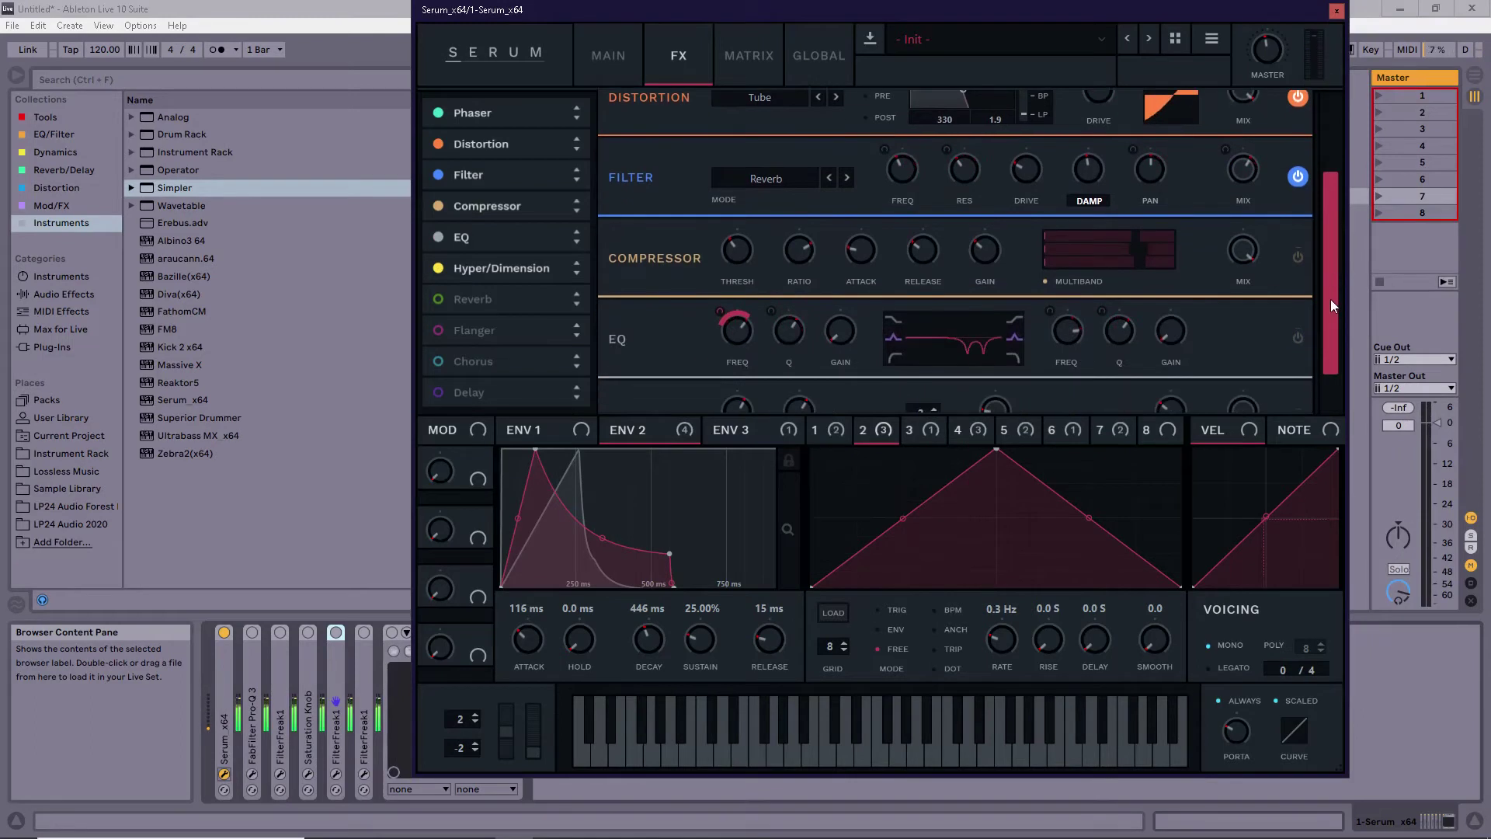
click(1297, 257)
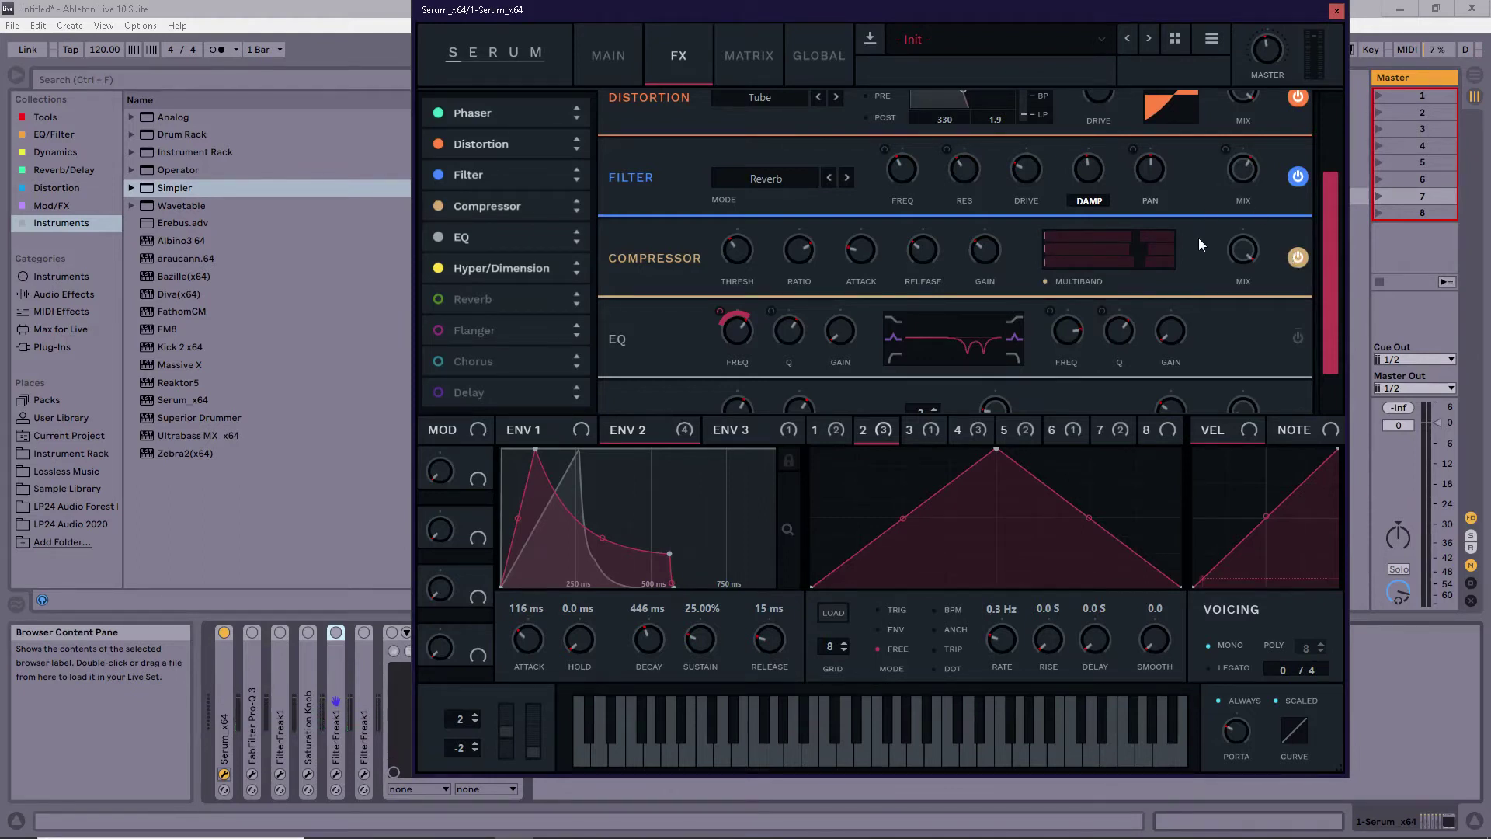
mouse_move(744, 261)
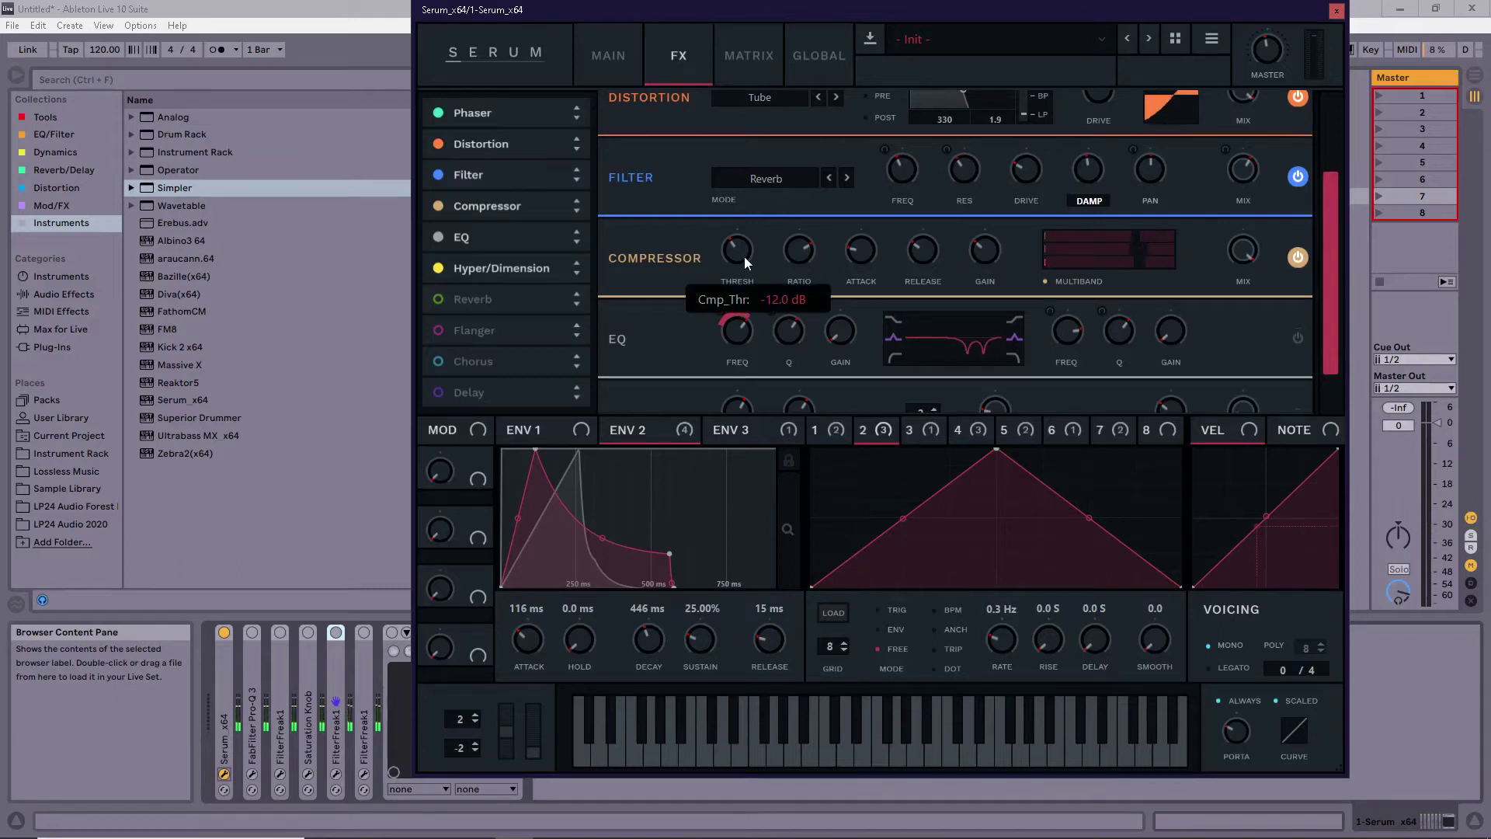
mouse_move(981, 255)
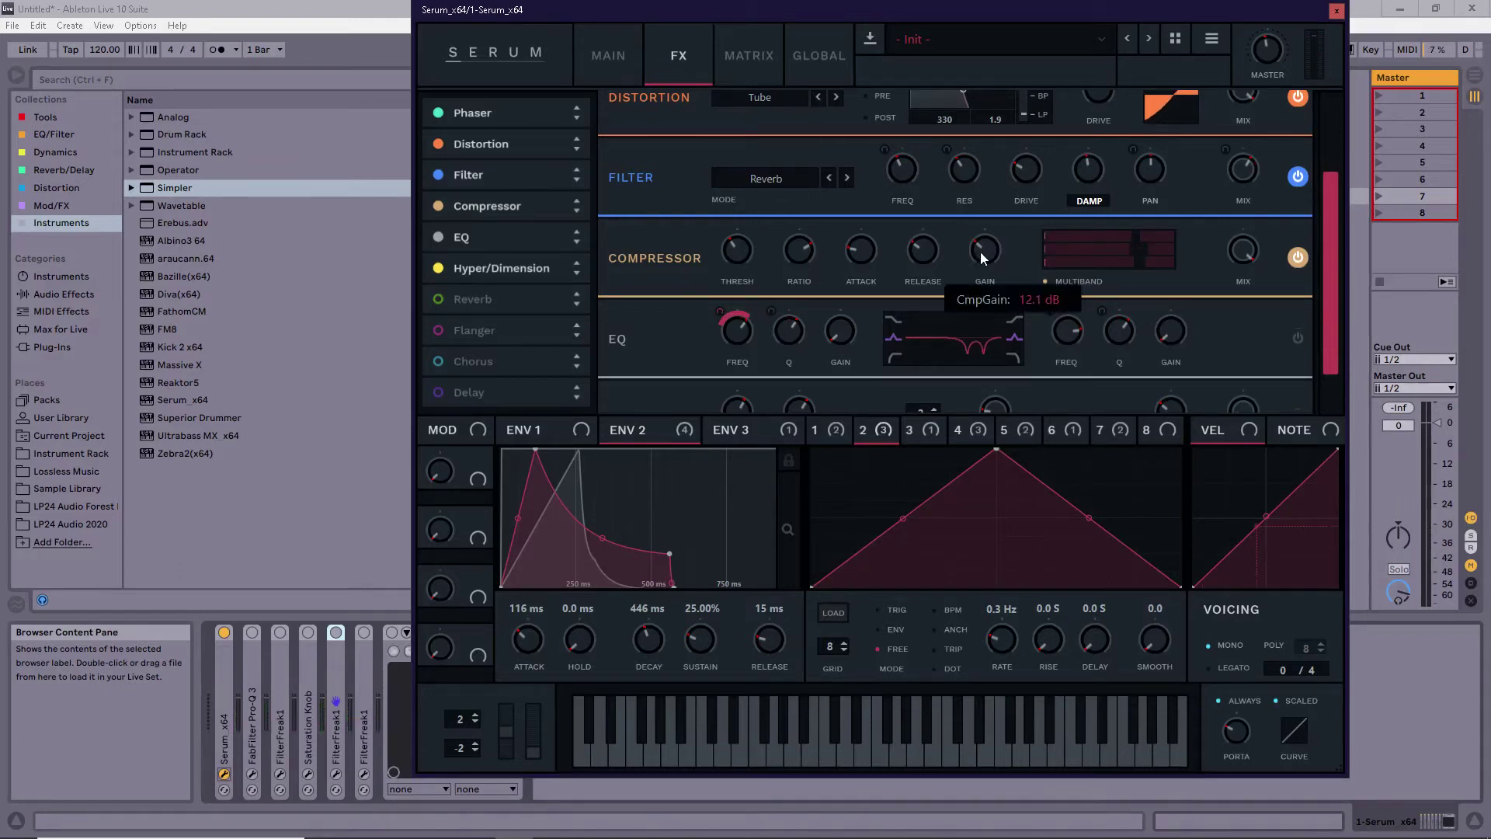
mouse_move(857, 256)
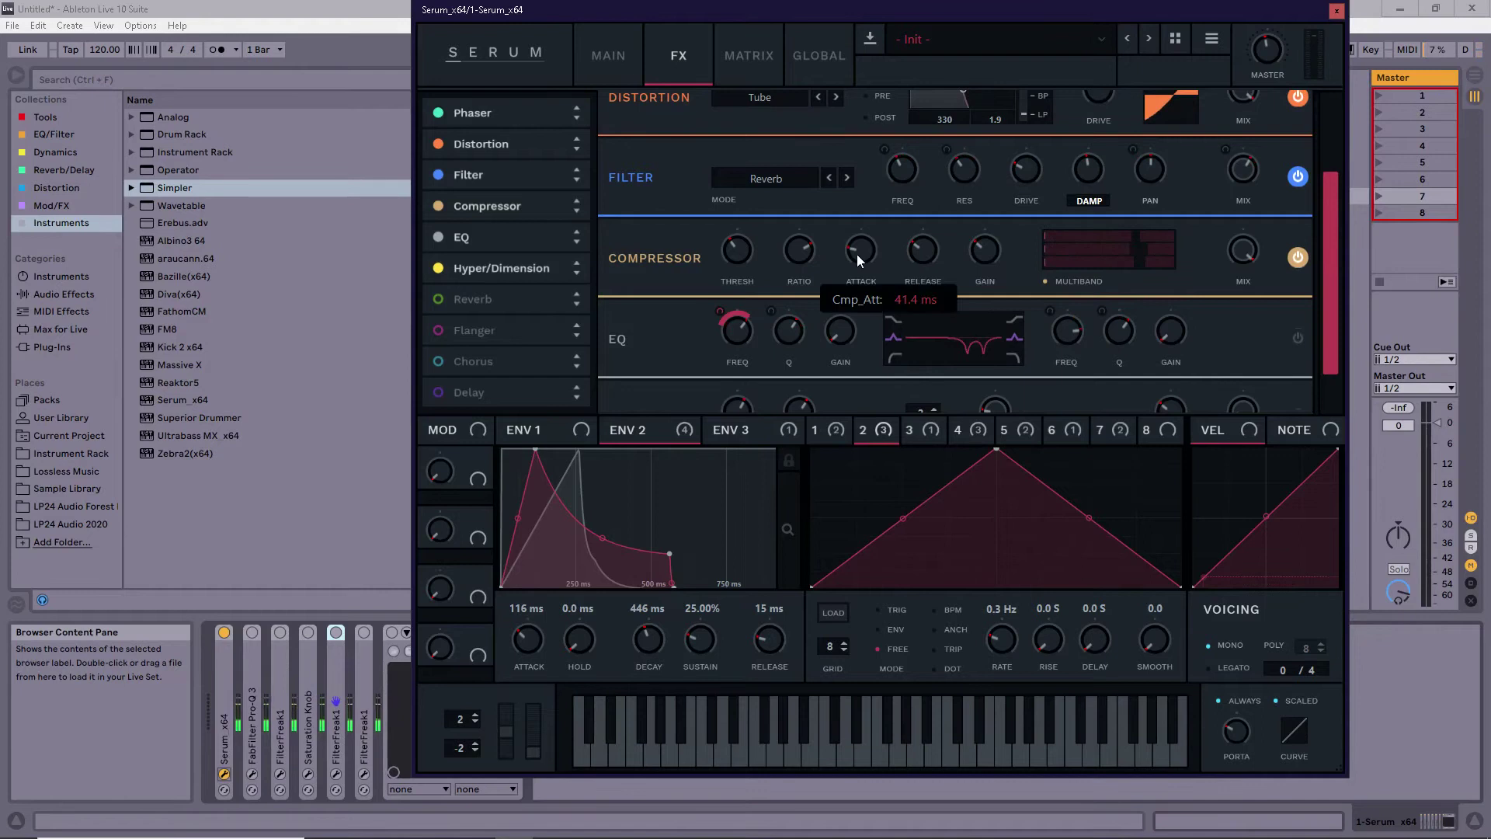
mouse_move(933, 269)
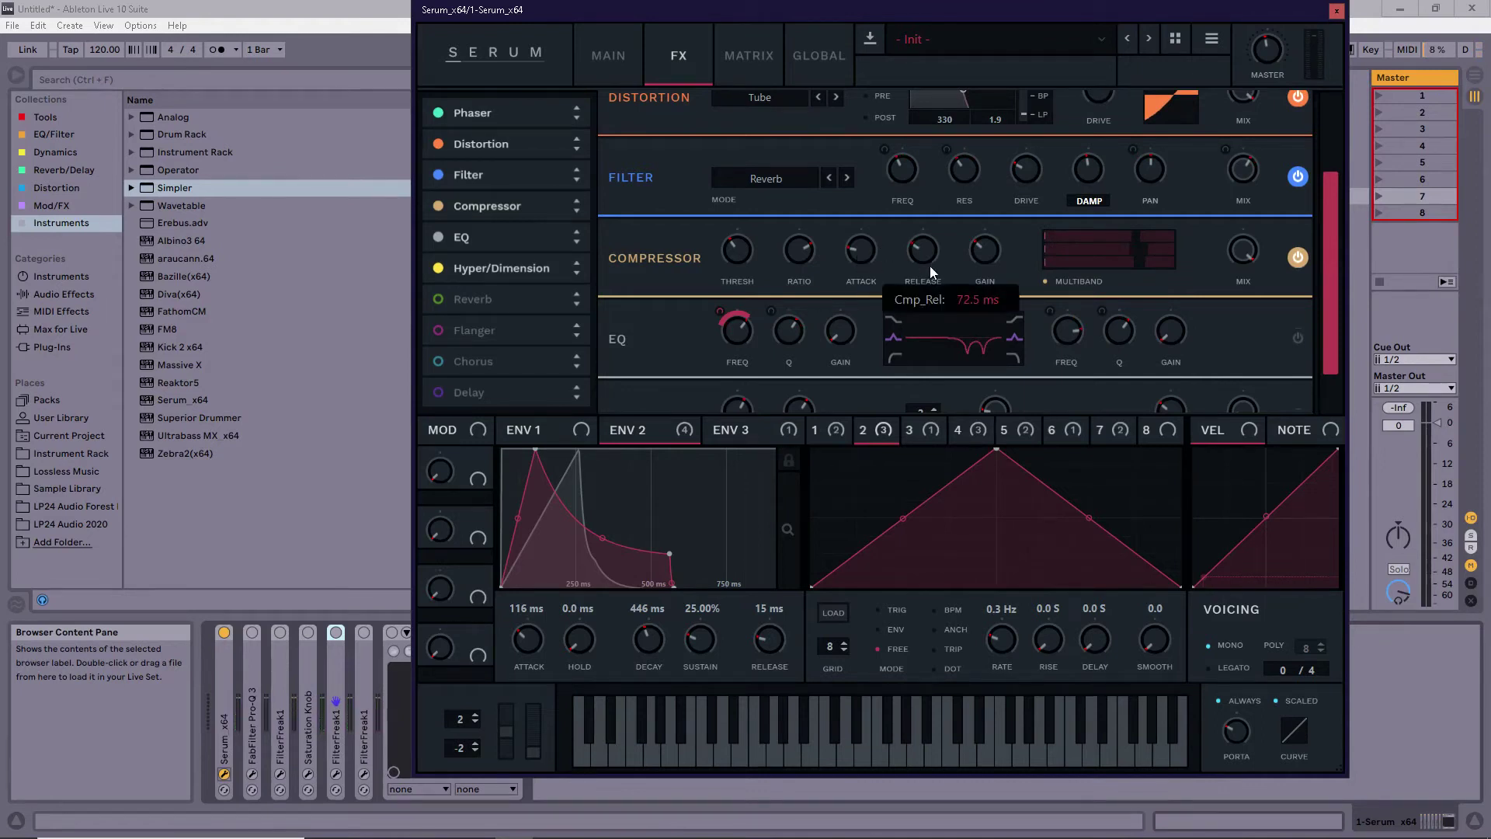
mouse_move(793, 249)
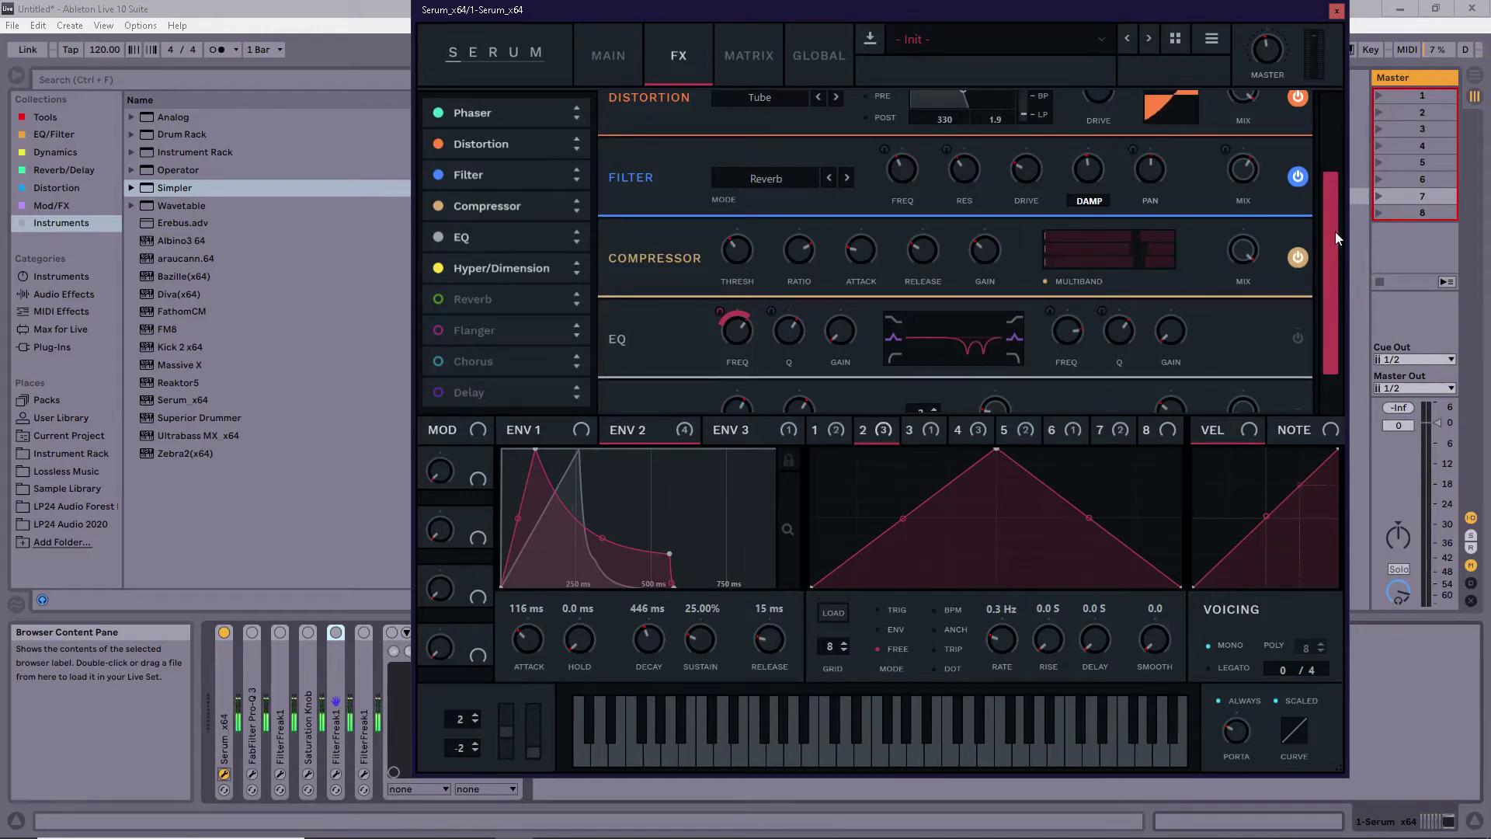
Switch the EQ effect back on and examine which LFOs modulate its frequency and Q, ending with LFO 4
drag(1333, 275, 1331, 320)
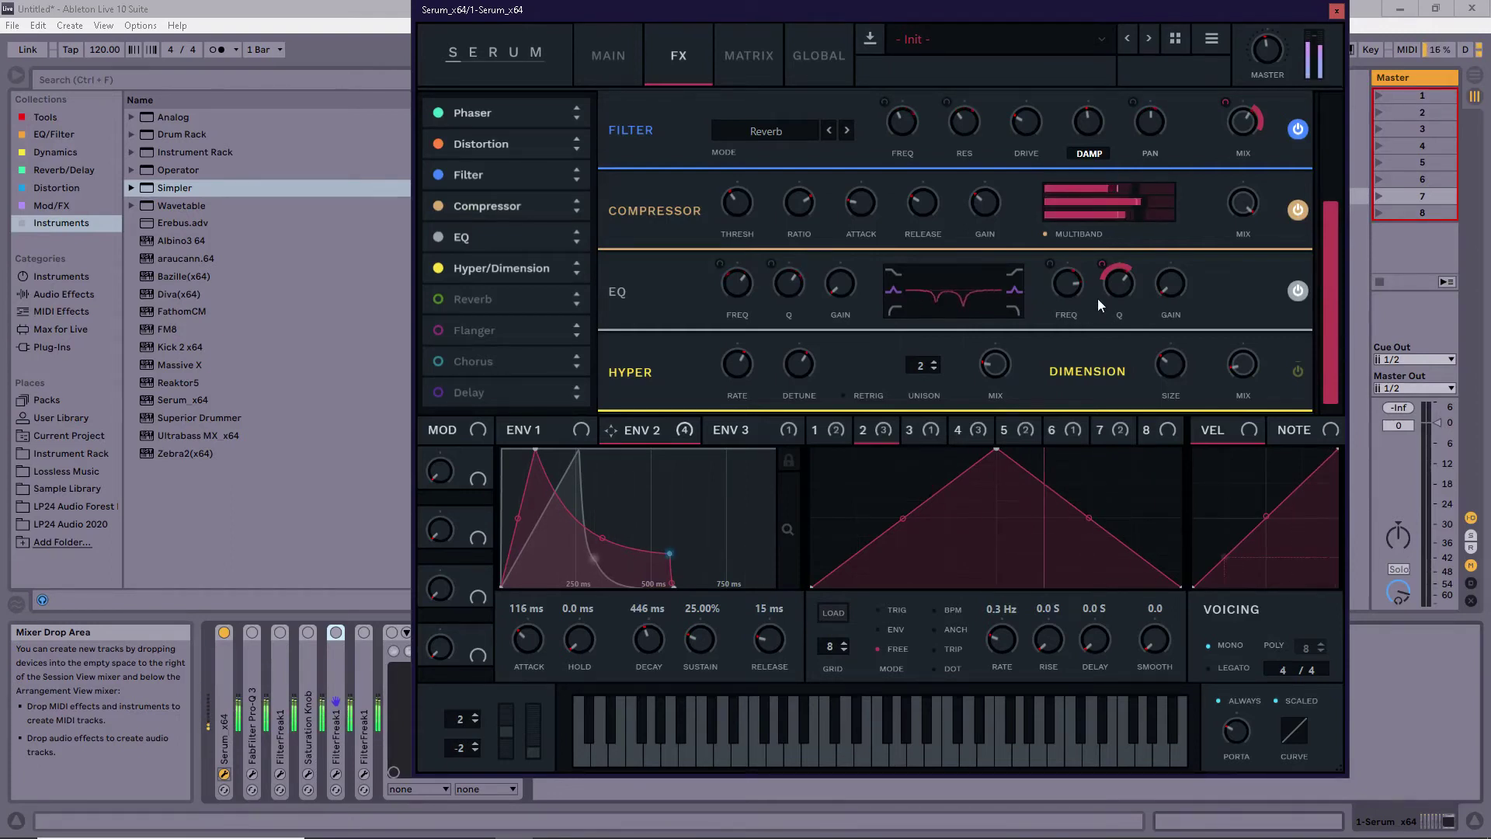
click(945, 434)
click(977, 437)
click(1060, 431)
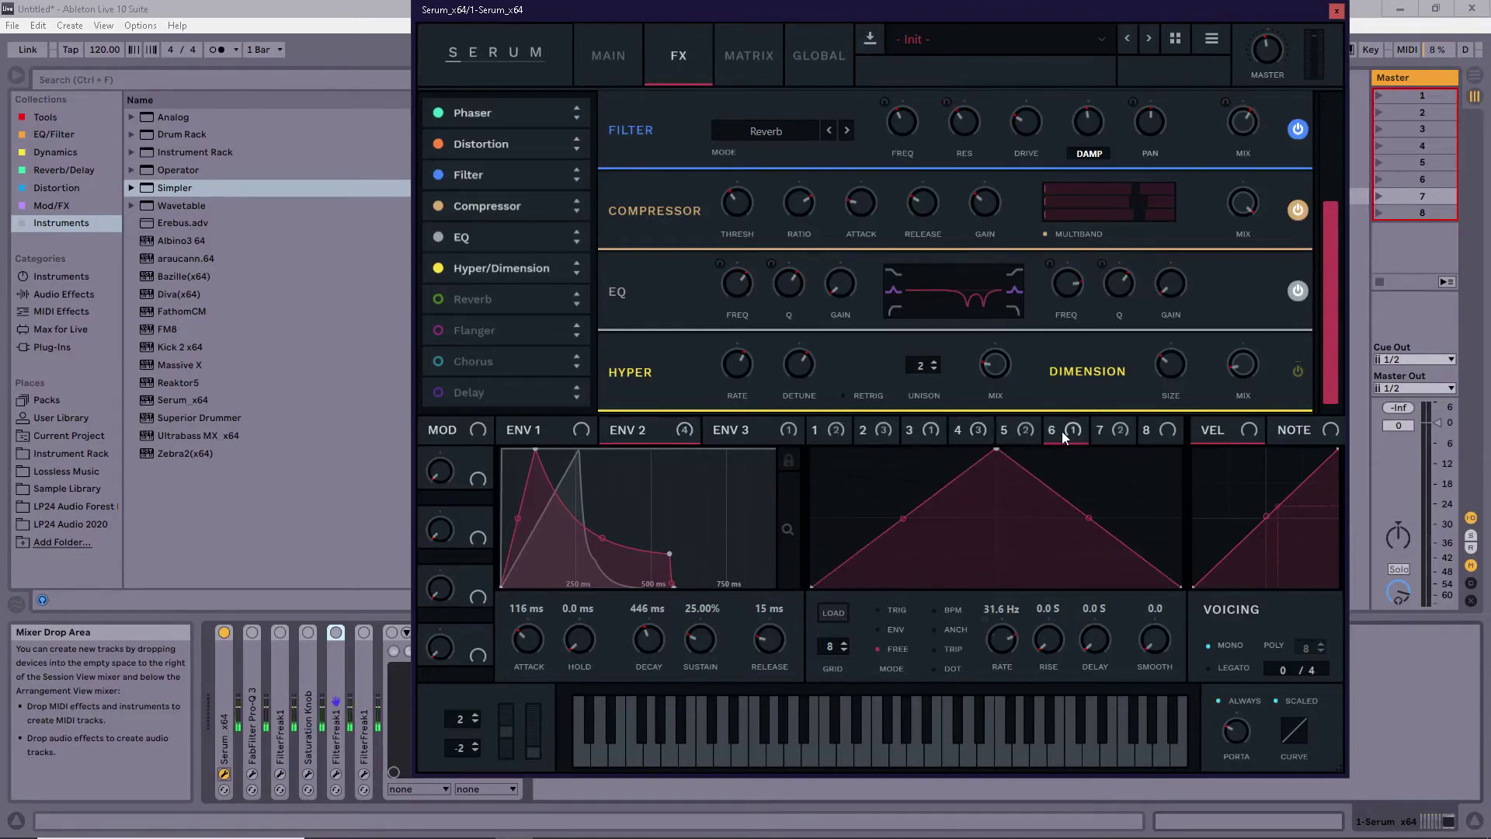
click(1123, 429)
click(909, 431)
click(874, 431)
click(960, 431)
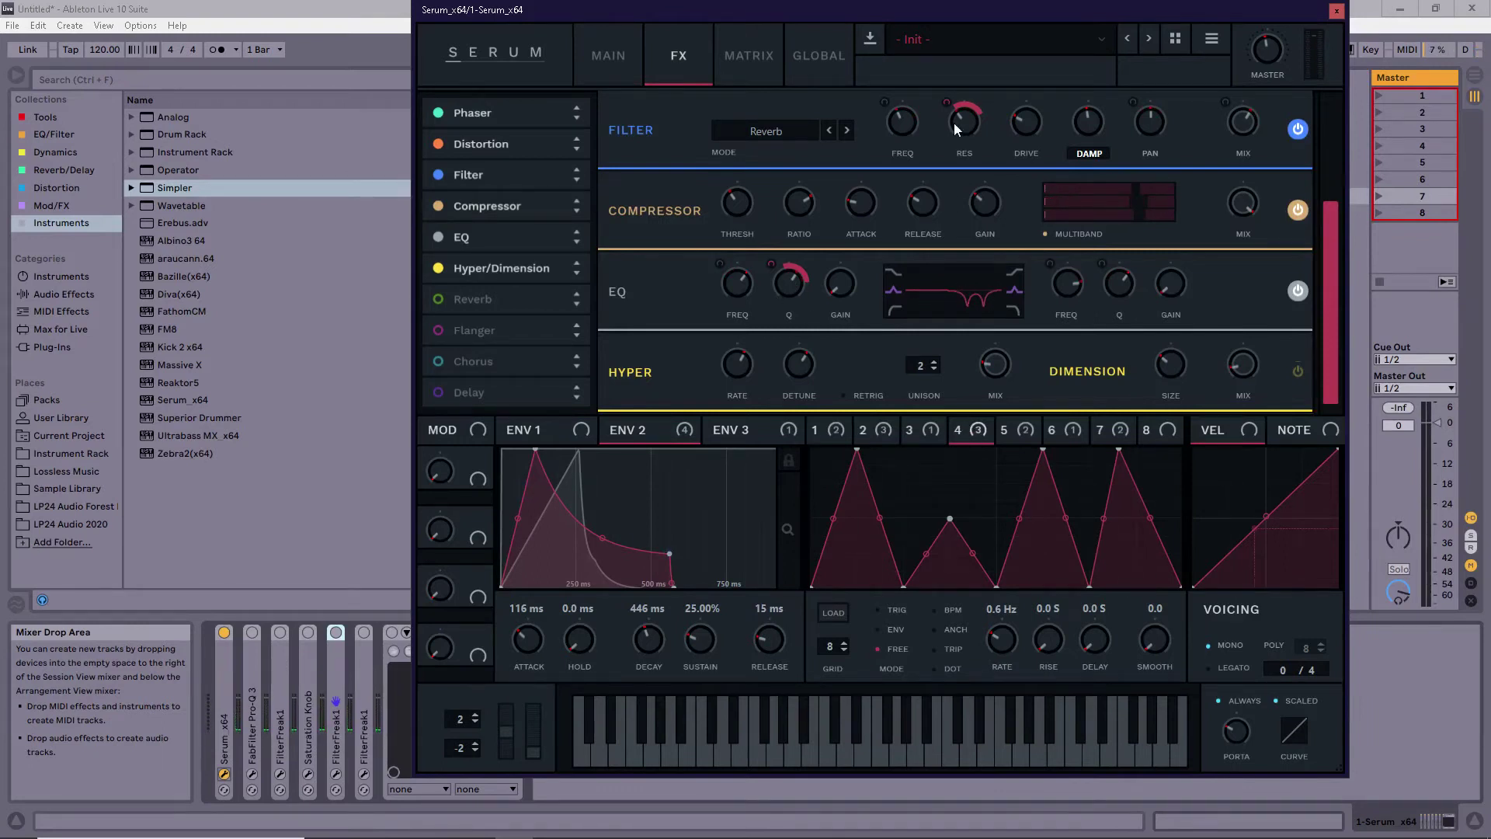
mouse_move(954, 123)
Switch the Hyper/Dimension effect back on and show the effects chain from Phaser down
scroll(688, 190, up, 1)
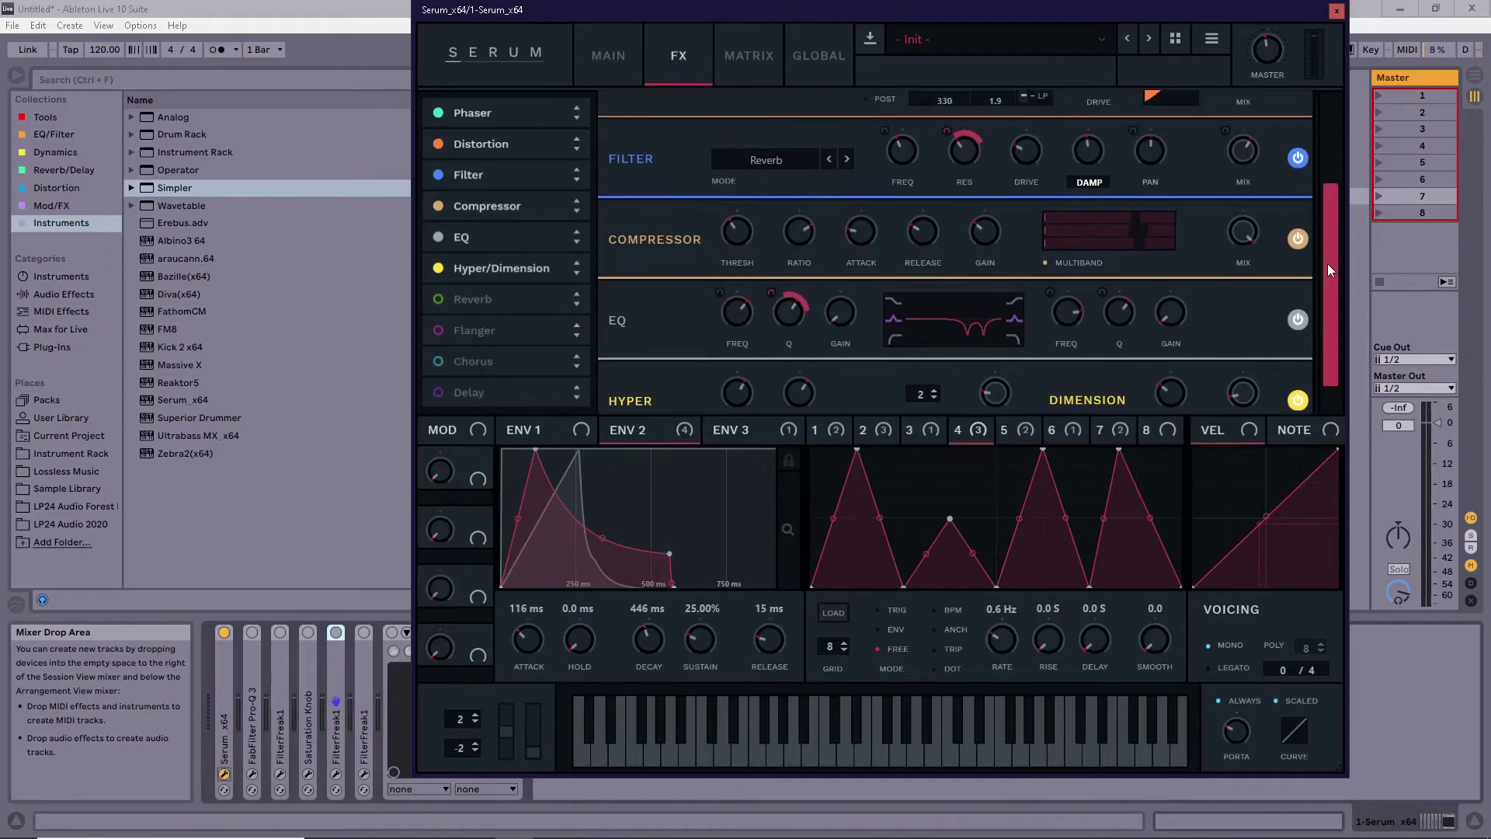
drag(1326, 263, 1340, 137)
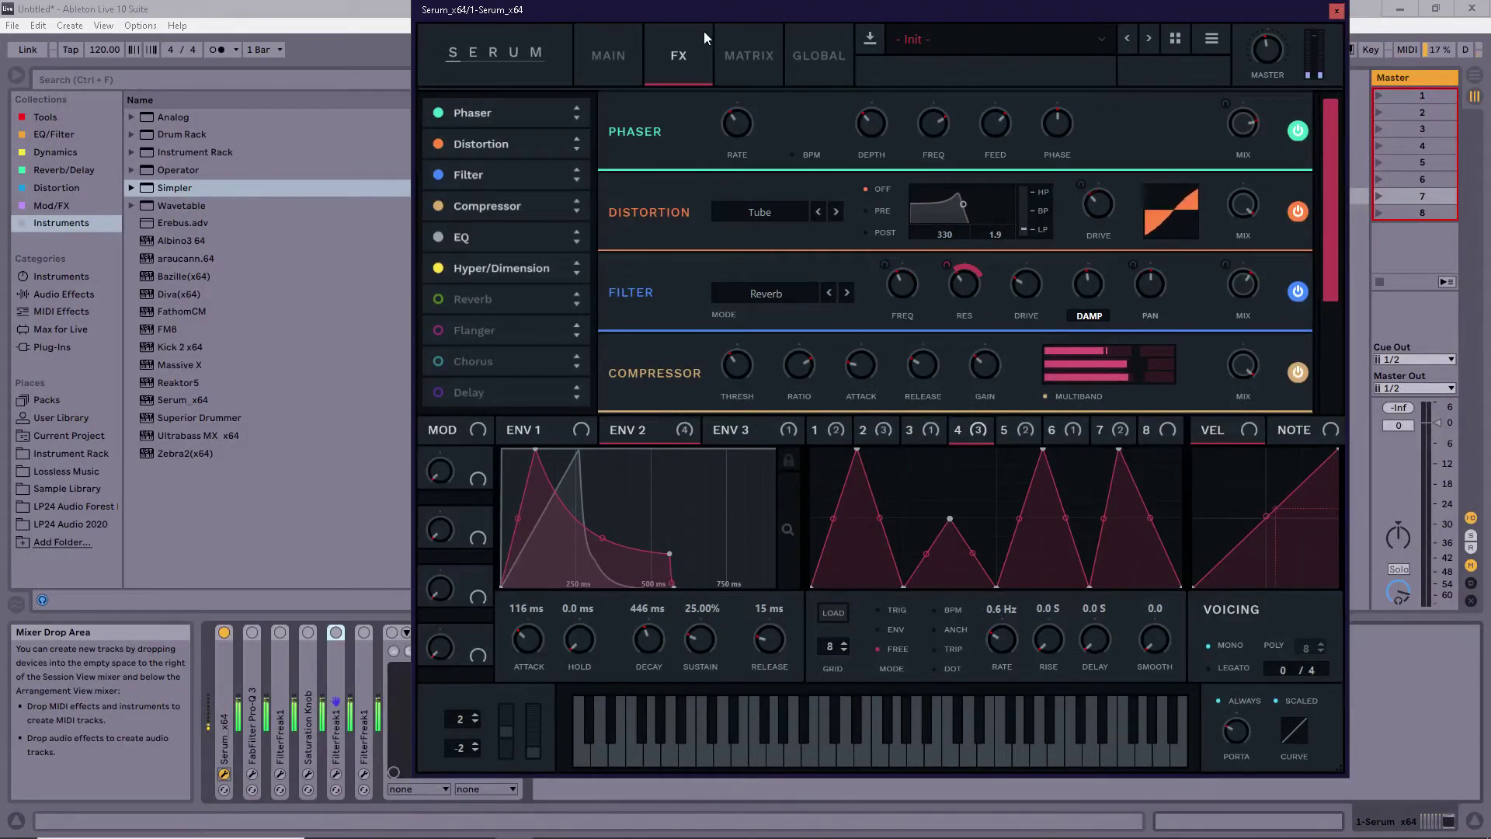
Review the modulation matrix routings, checking the source options for the master tuning row and the shape of LFO 5
click(747, 52)
mouse_move(1336, 166)
mouse_down()
mouse_move(1329, 262)
mouse_move(1322, 165)
mouse_up()
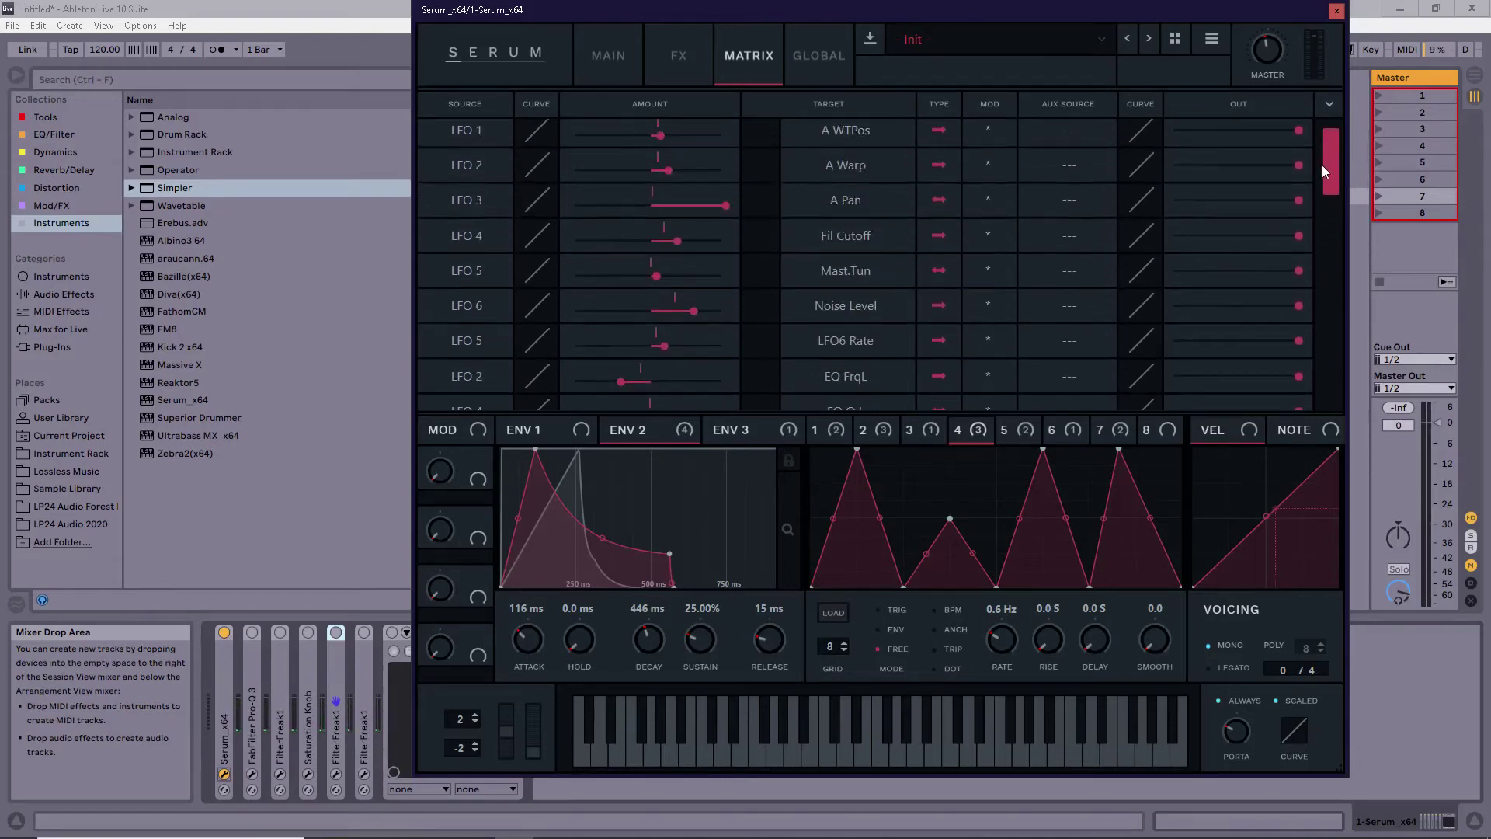
click(840, 267)
click(452, 271)
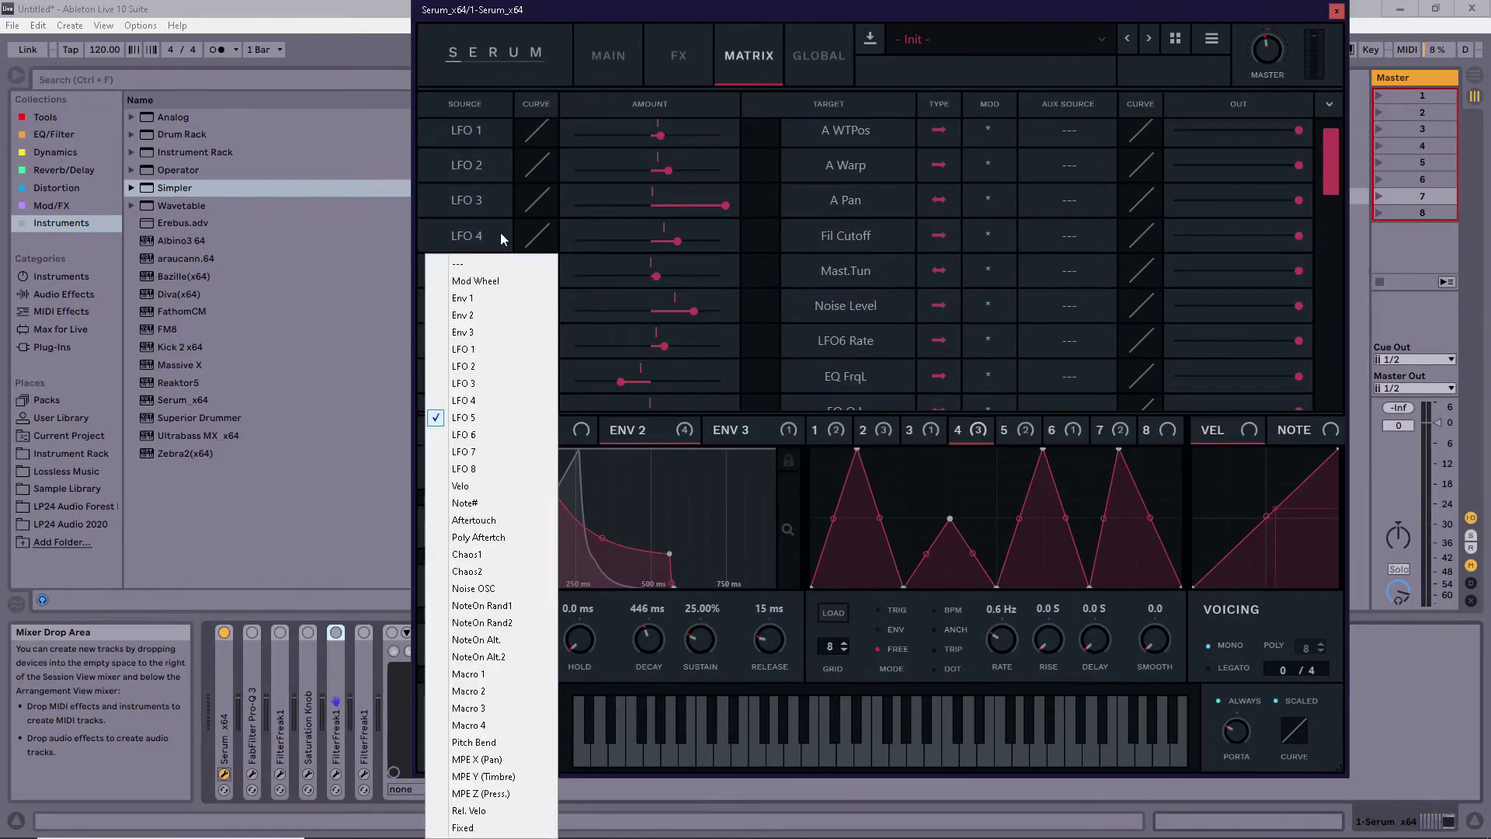
click(842, 7)
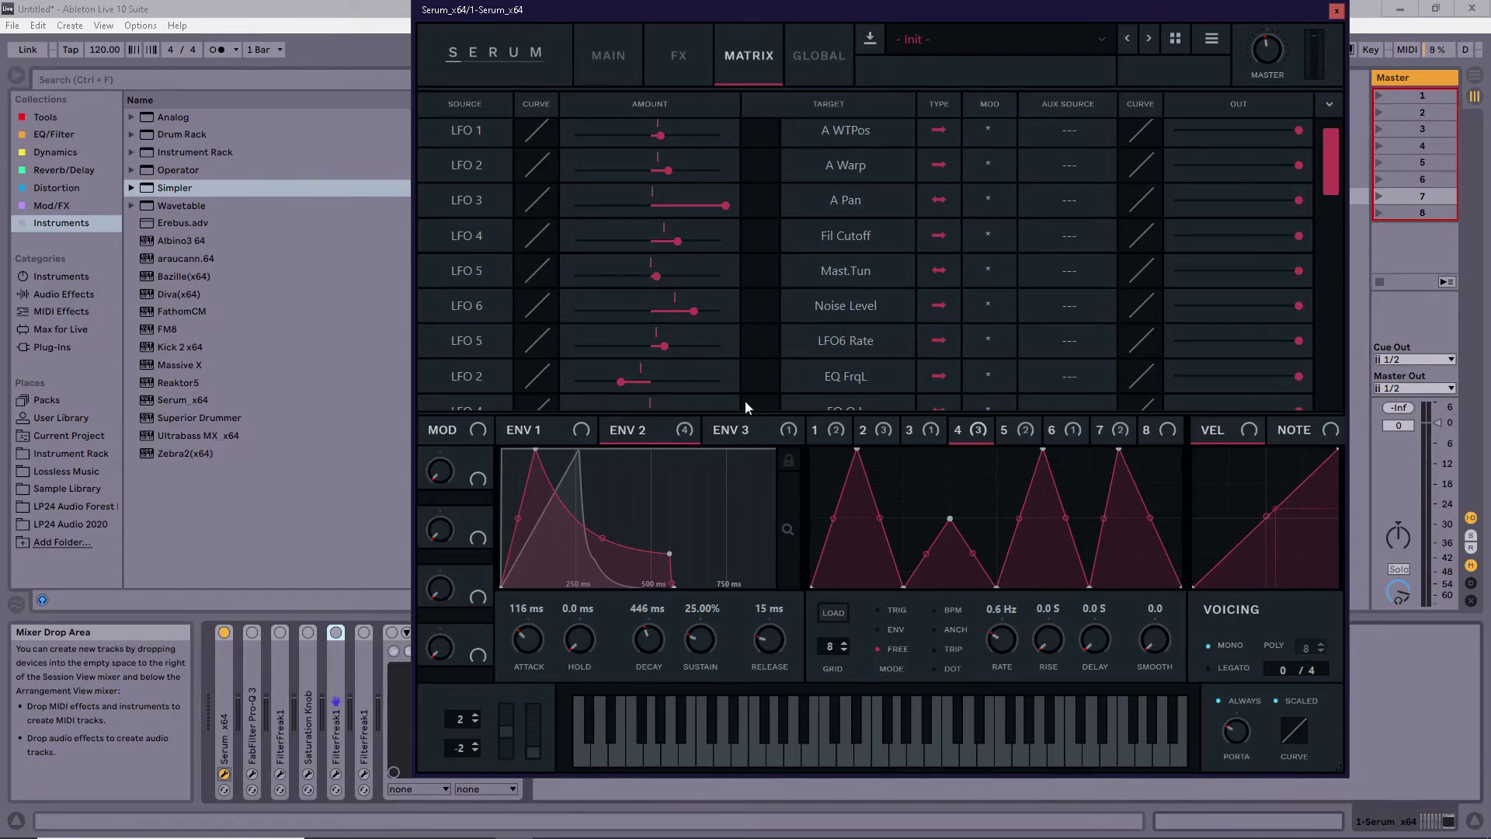
click(1017, 434)
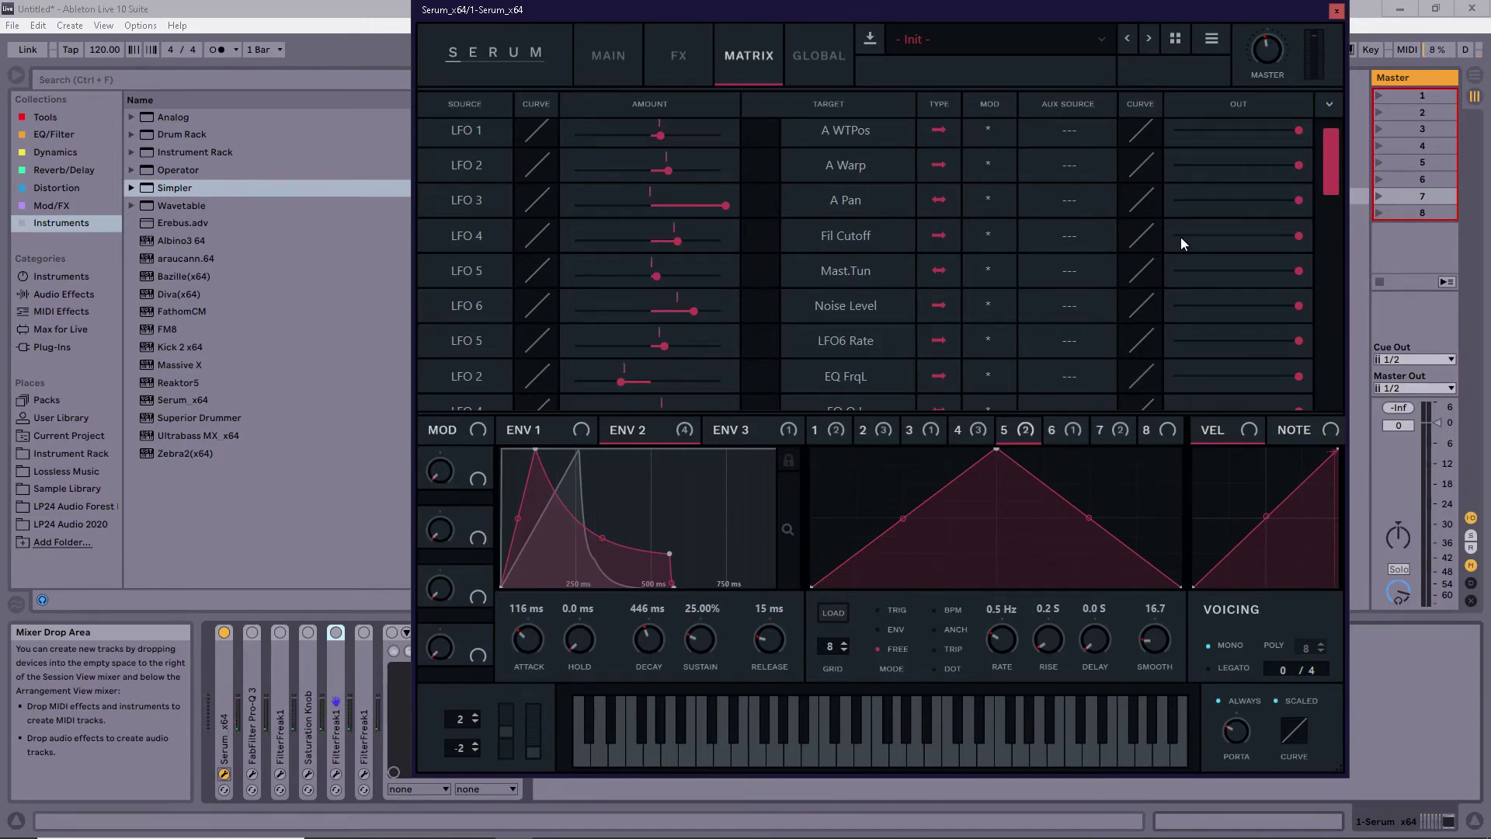
drag(1330, 183, 1350, 152)
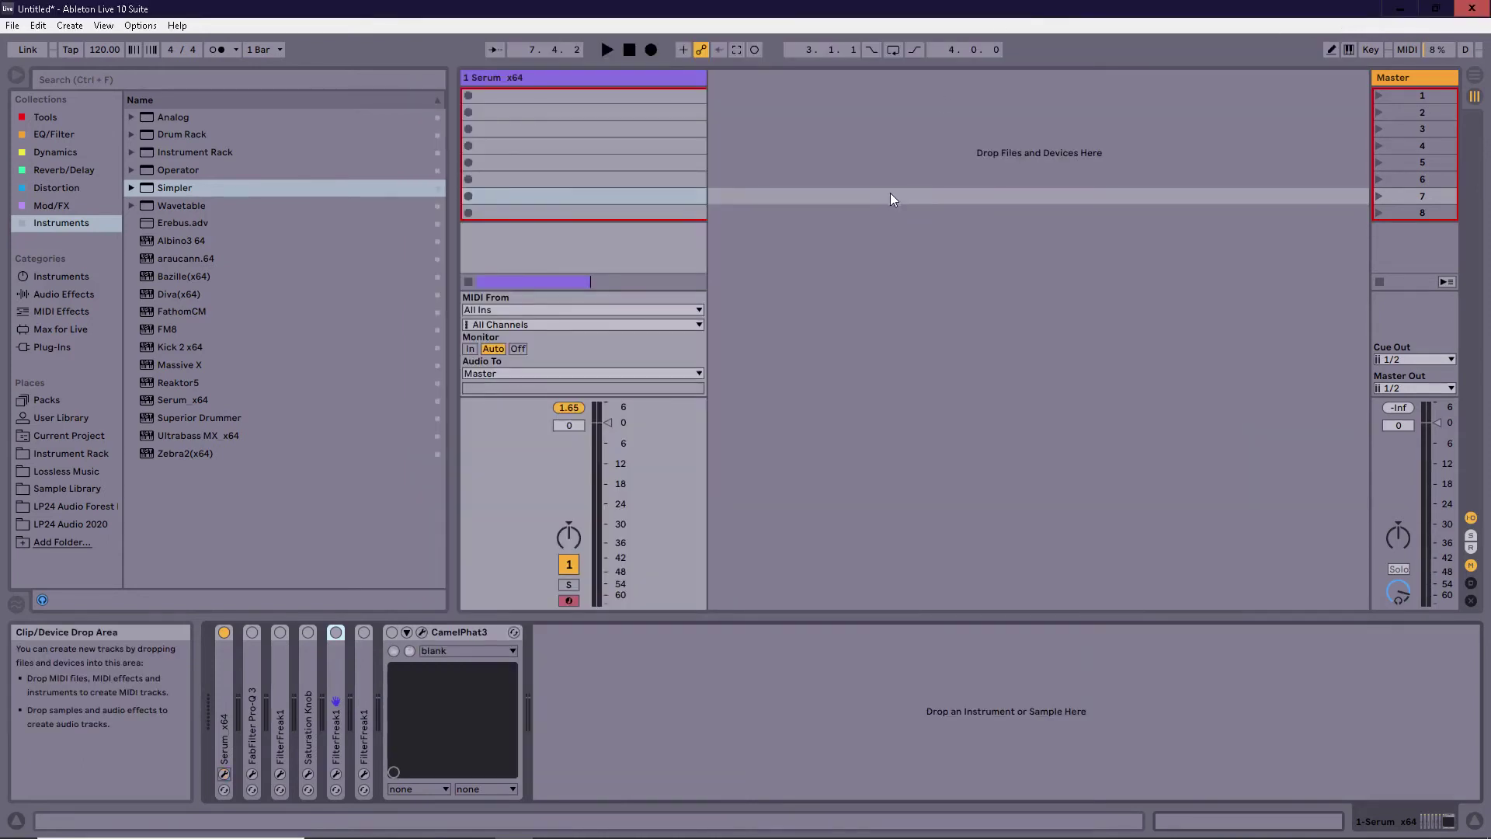
Switch on and open FabFilter Pro-Q 3, and inspect its low shelf, high shelf and wide bell bands
click(252, 774)
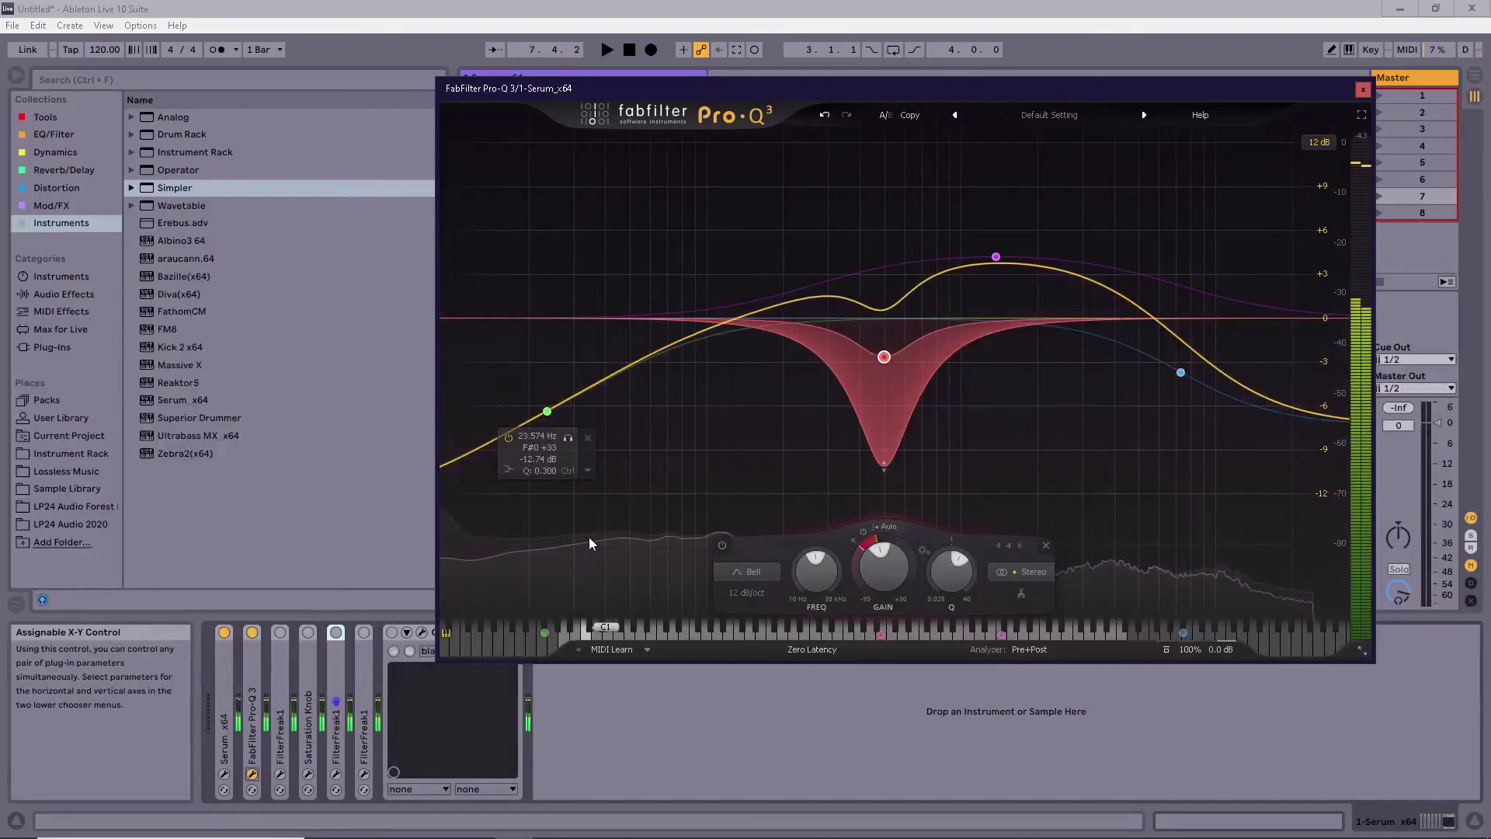
click(546, 411)
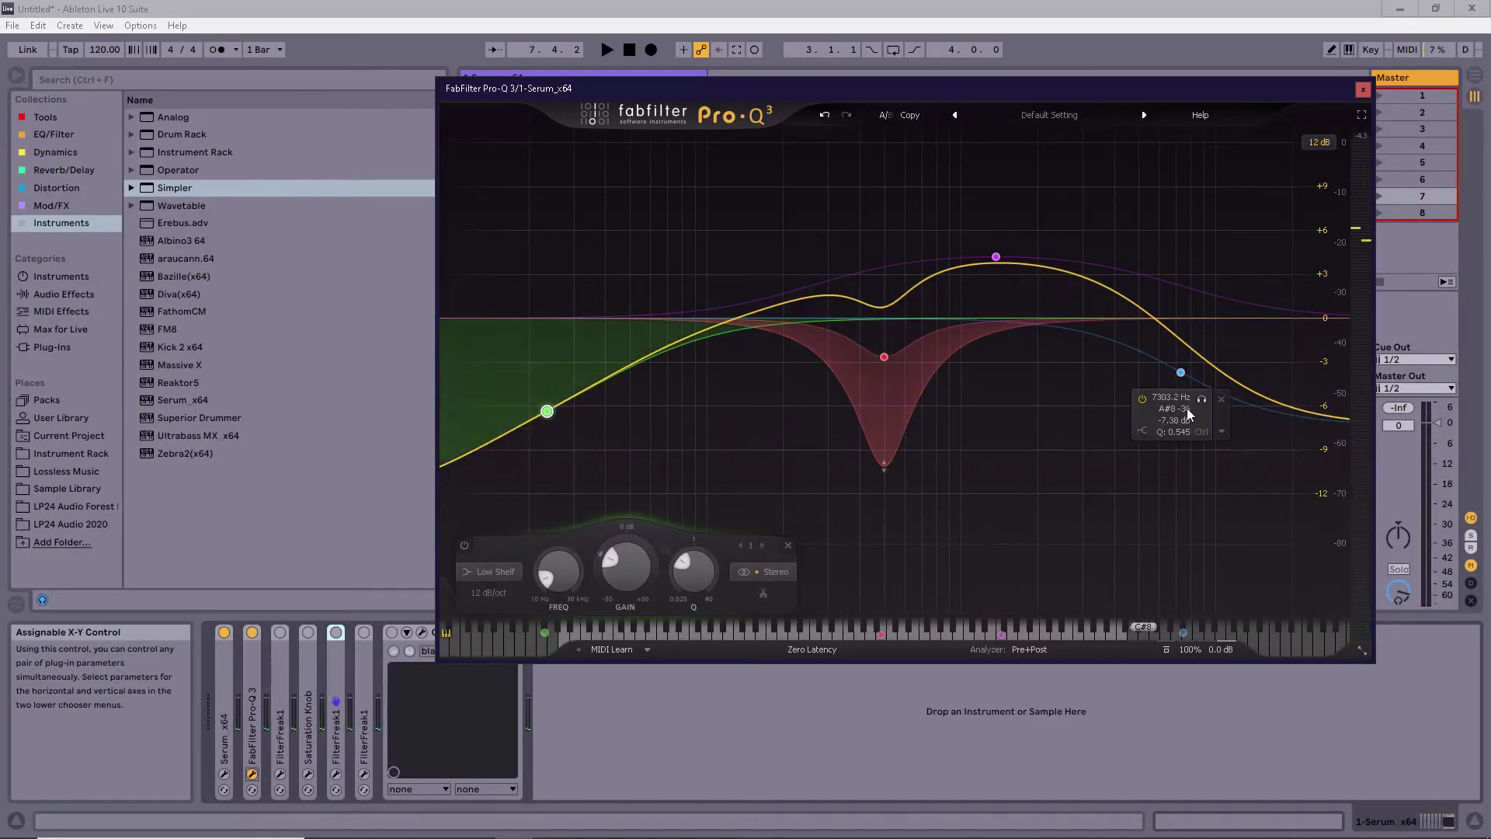
drag(1307, 295, 1136, 449)
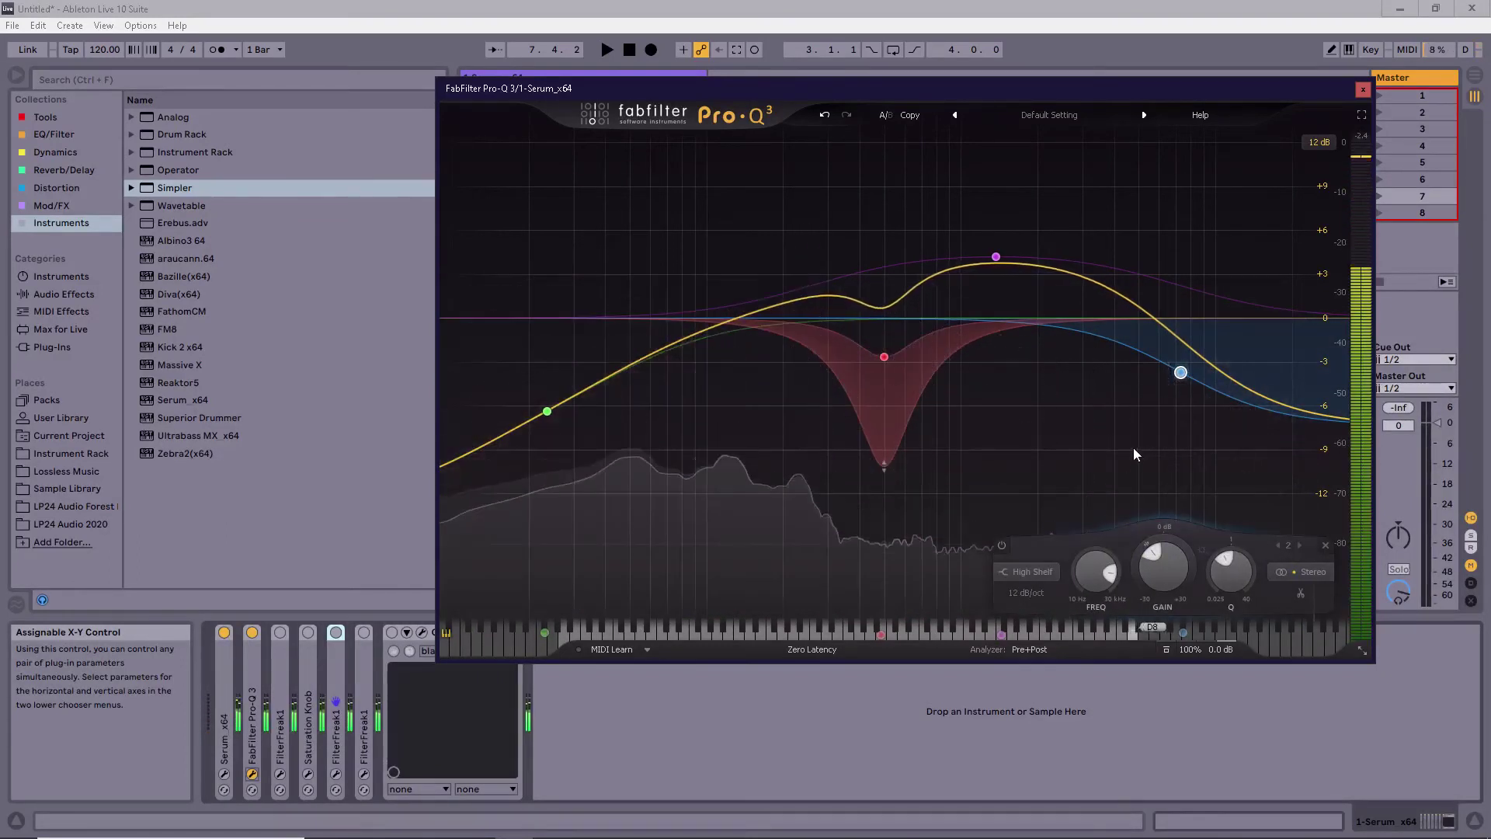
drag(1093, 204, 956, 258)
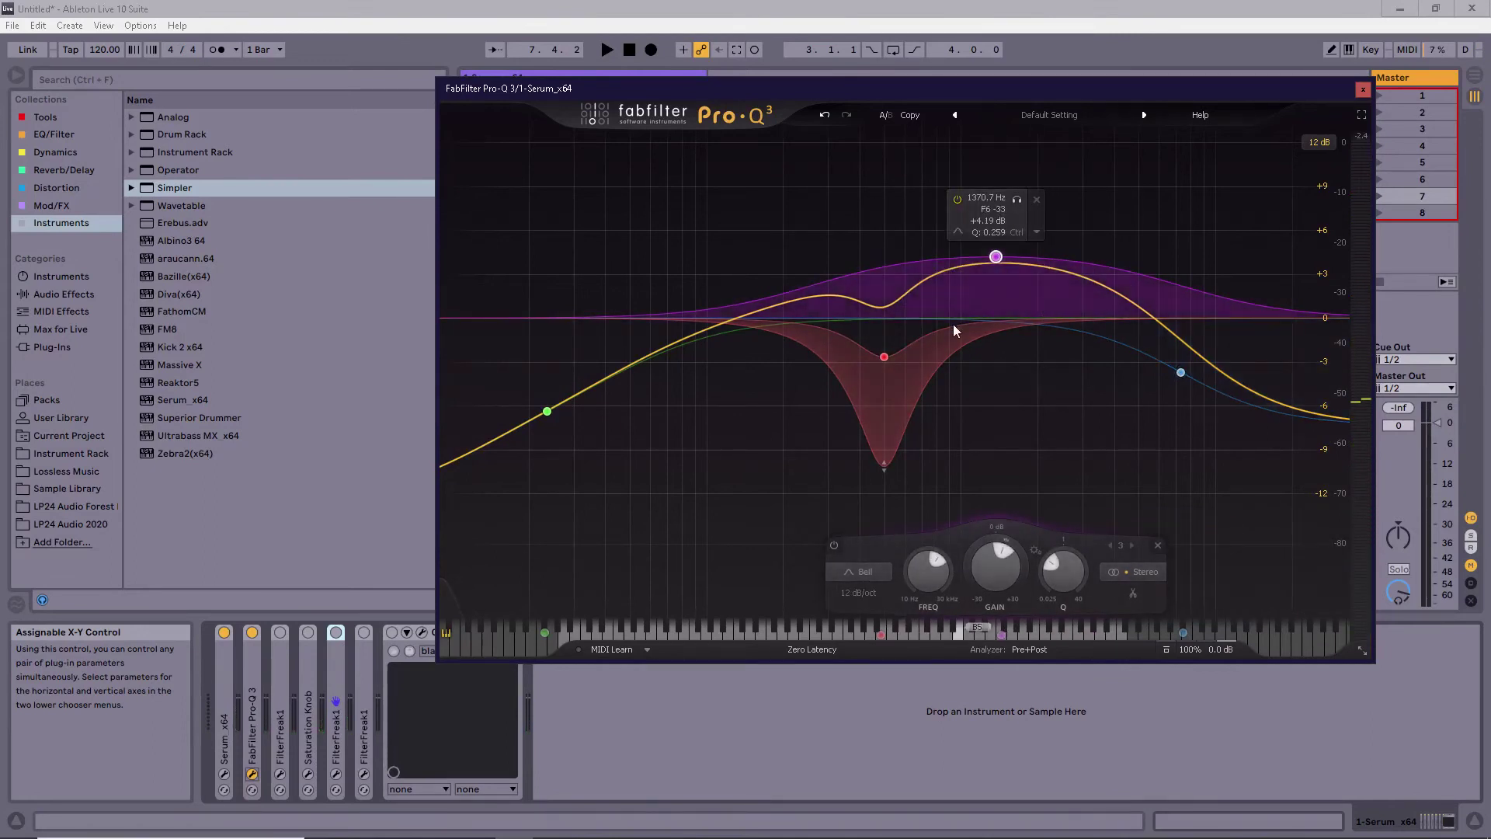
Inspect Pro-Q 3's narrow bell cut, and switch on the first FilterFreak1 and view its filter and LFO settings
click(883, 357)
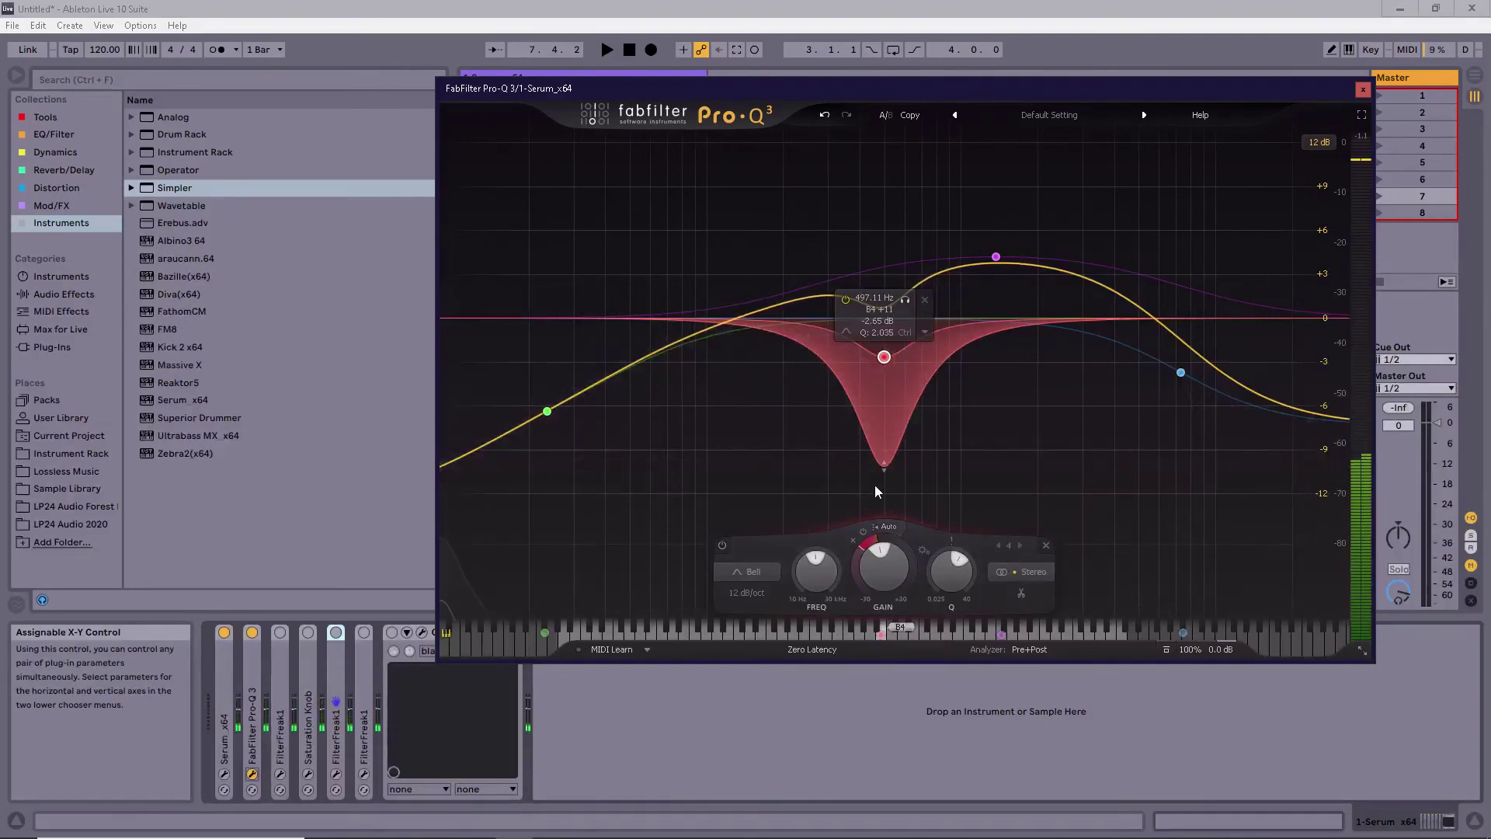
click(1363, 90)
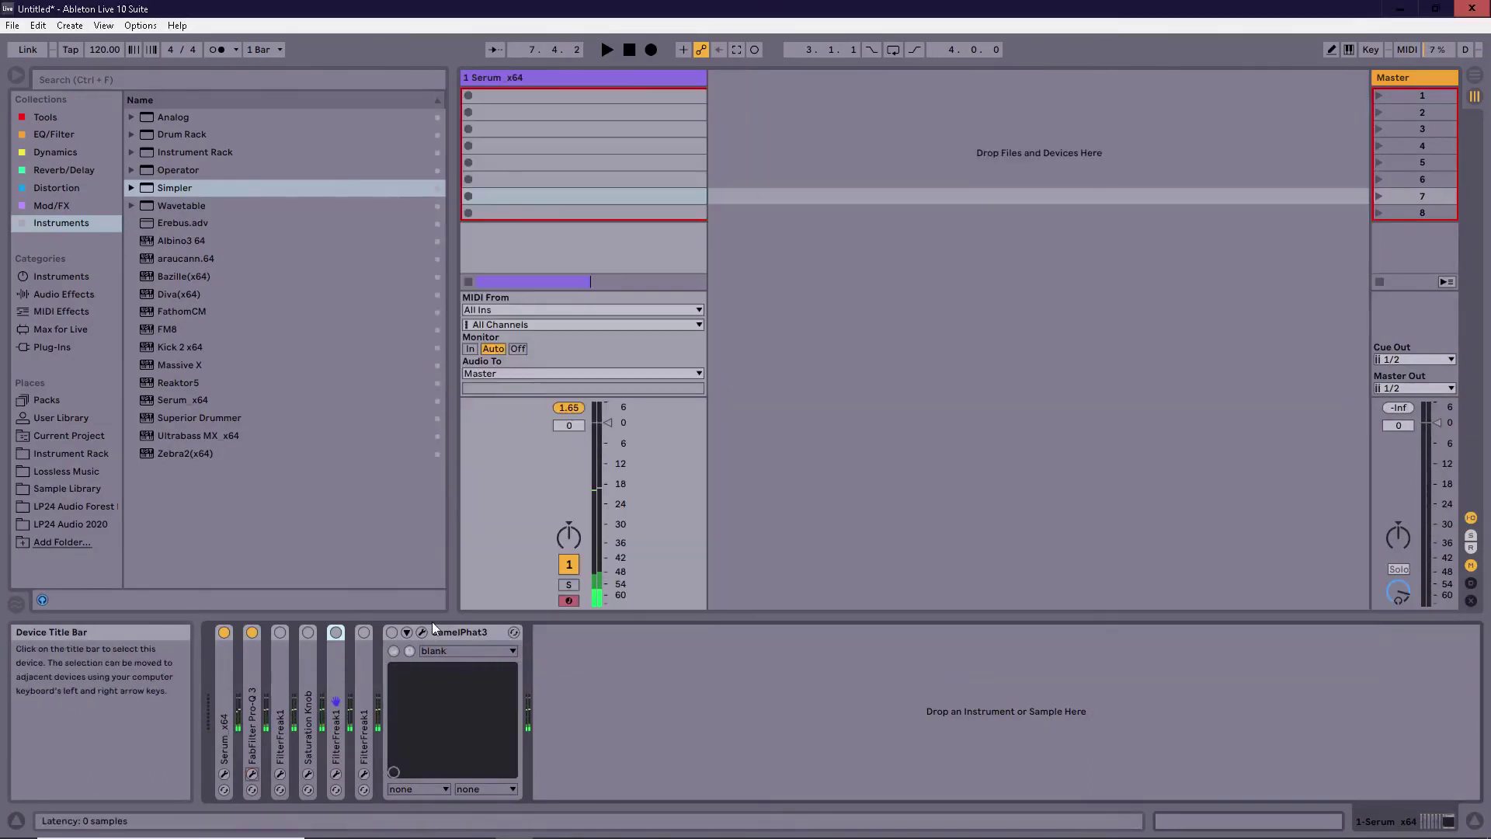
click(280, 631)
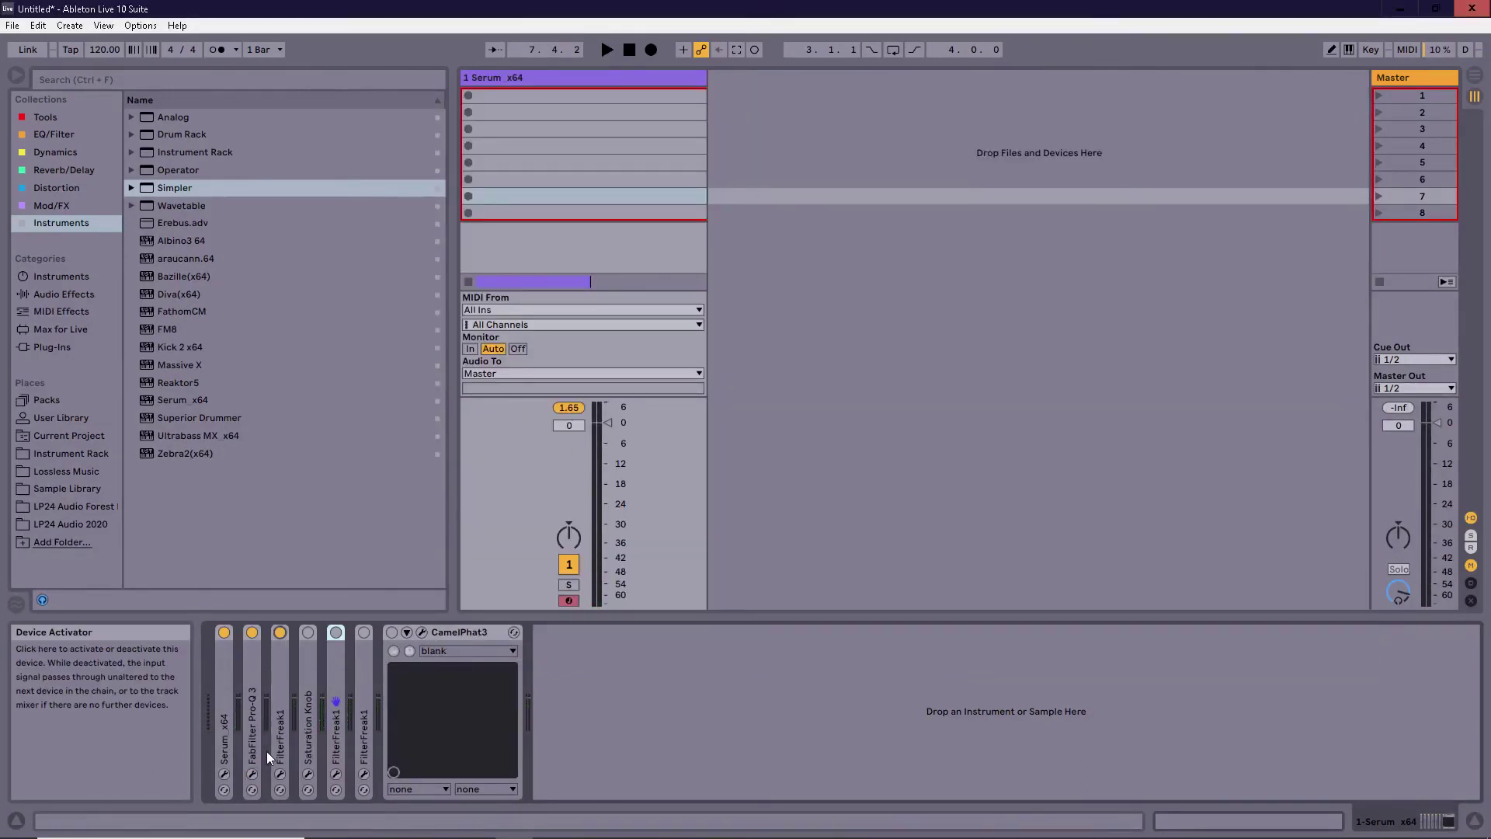
click(279, 774)
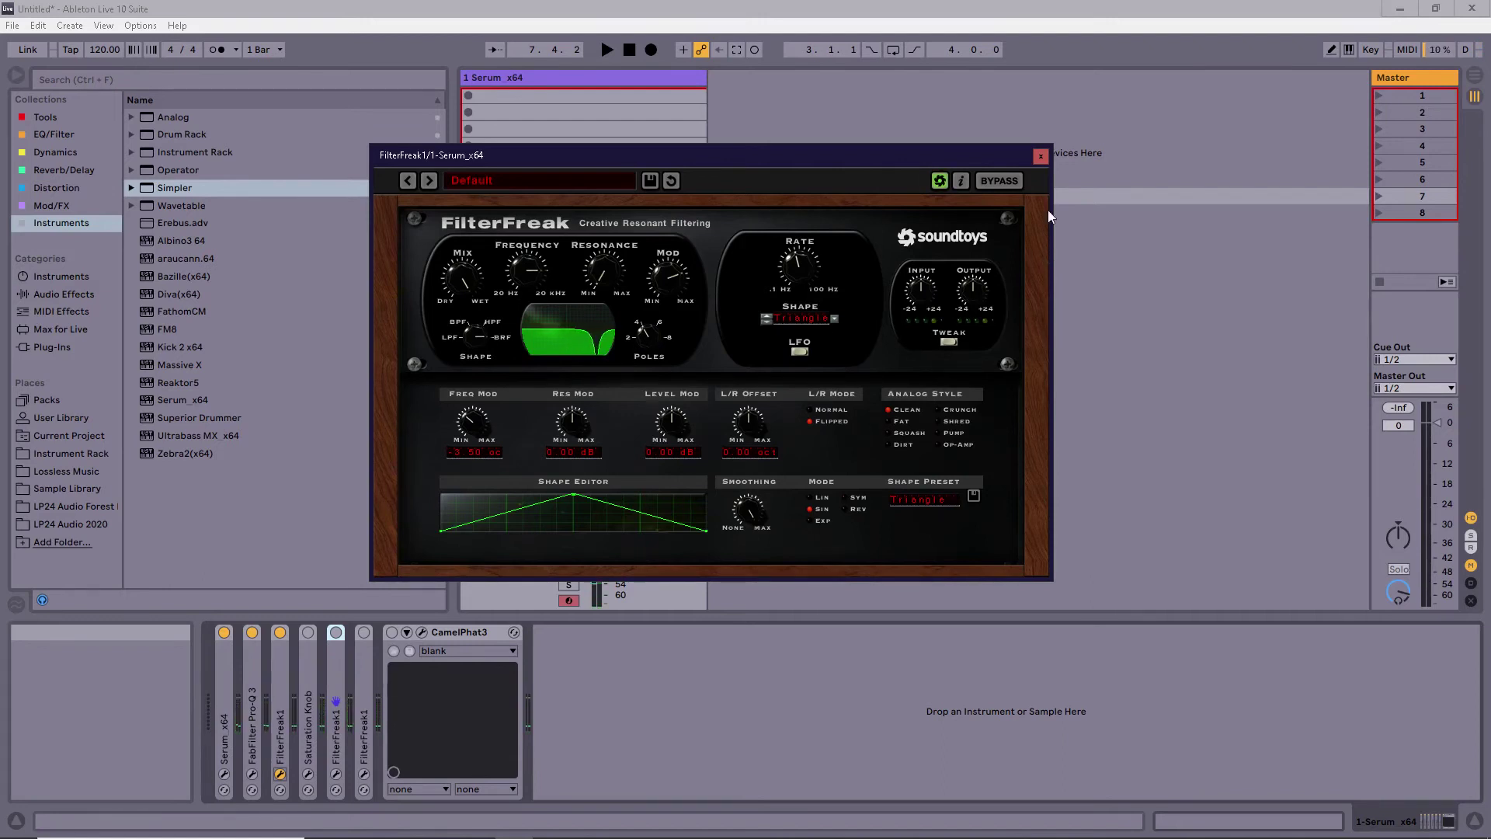
click(1041, 158)
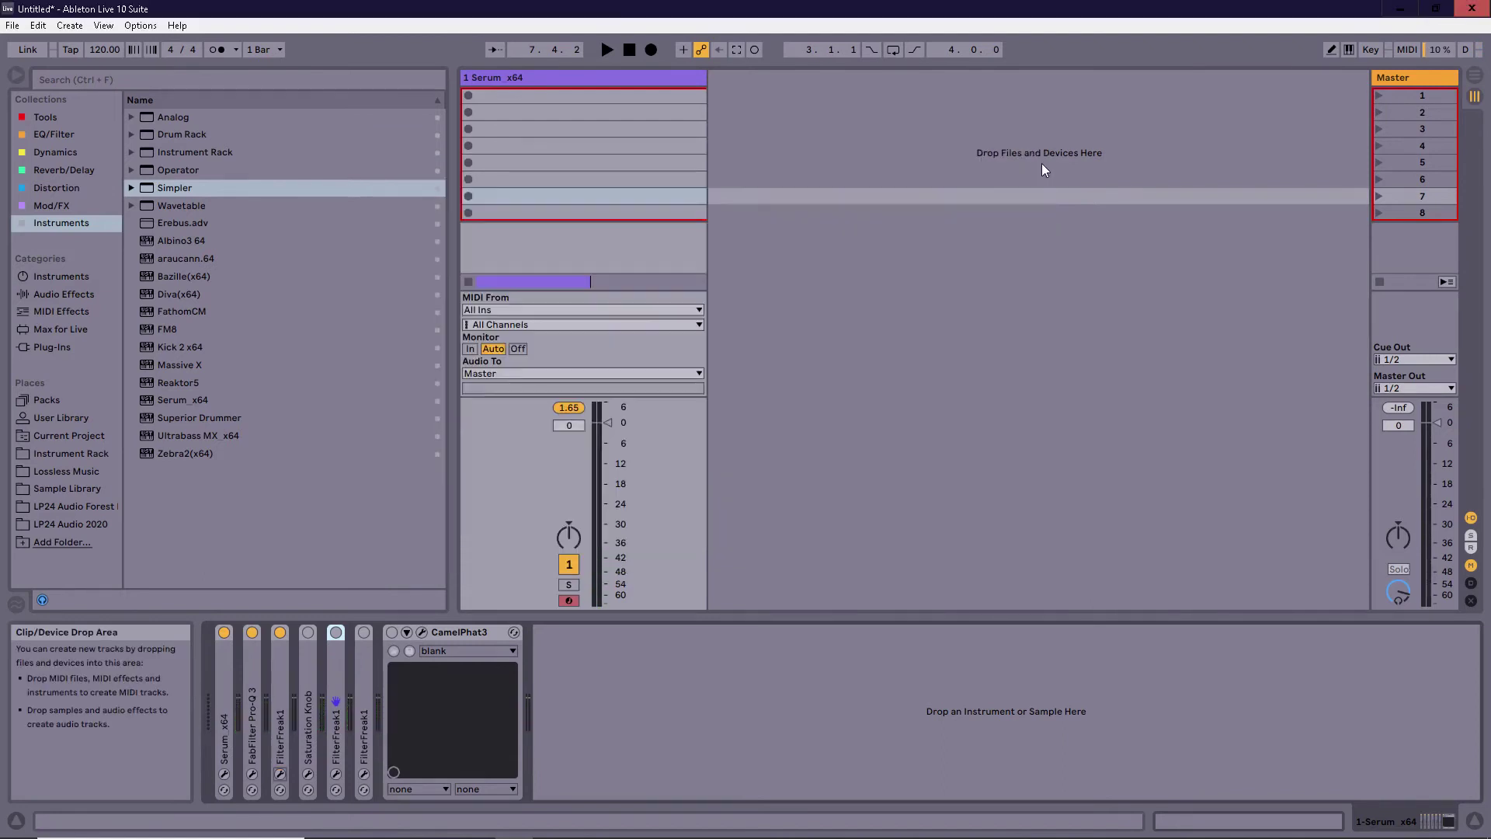
Switch on Saturation Knob after the first FilterFreak1 and inspect its saturation amount and type
click(307, 633)
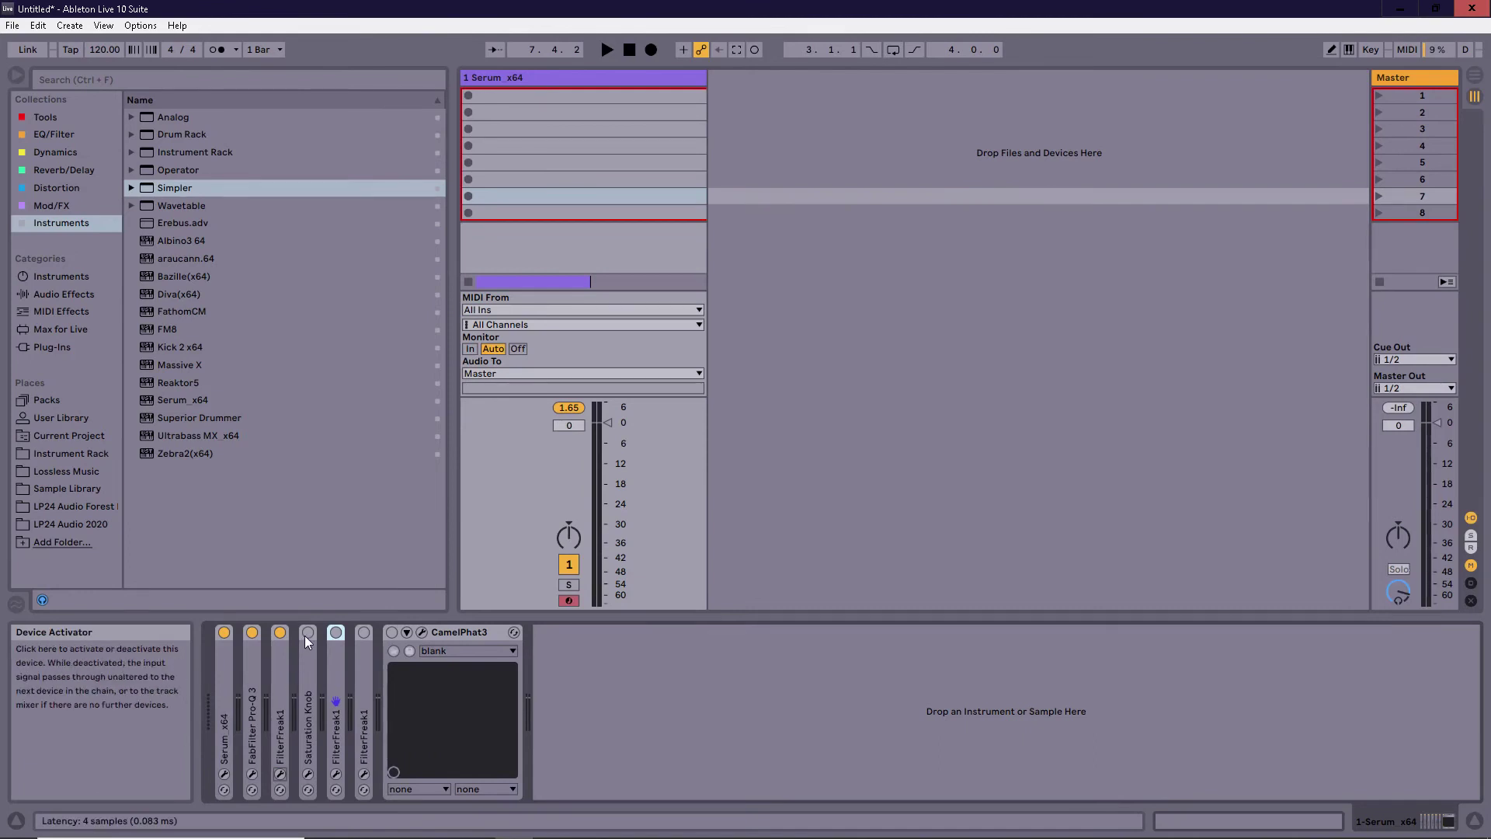
click(308, 774)
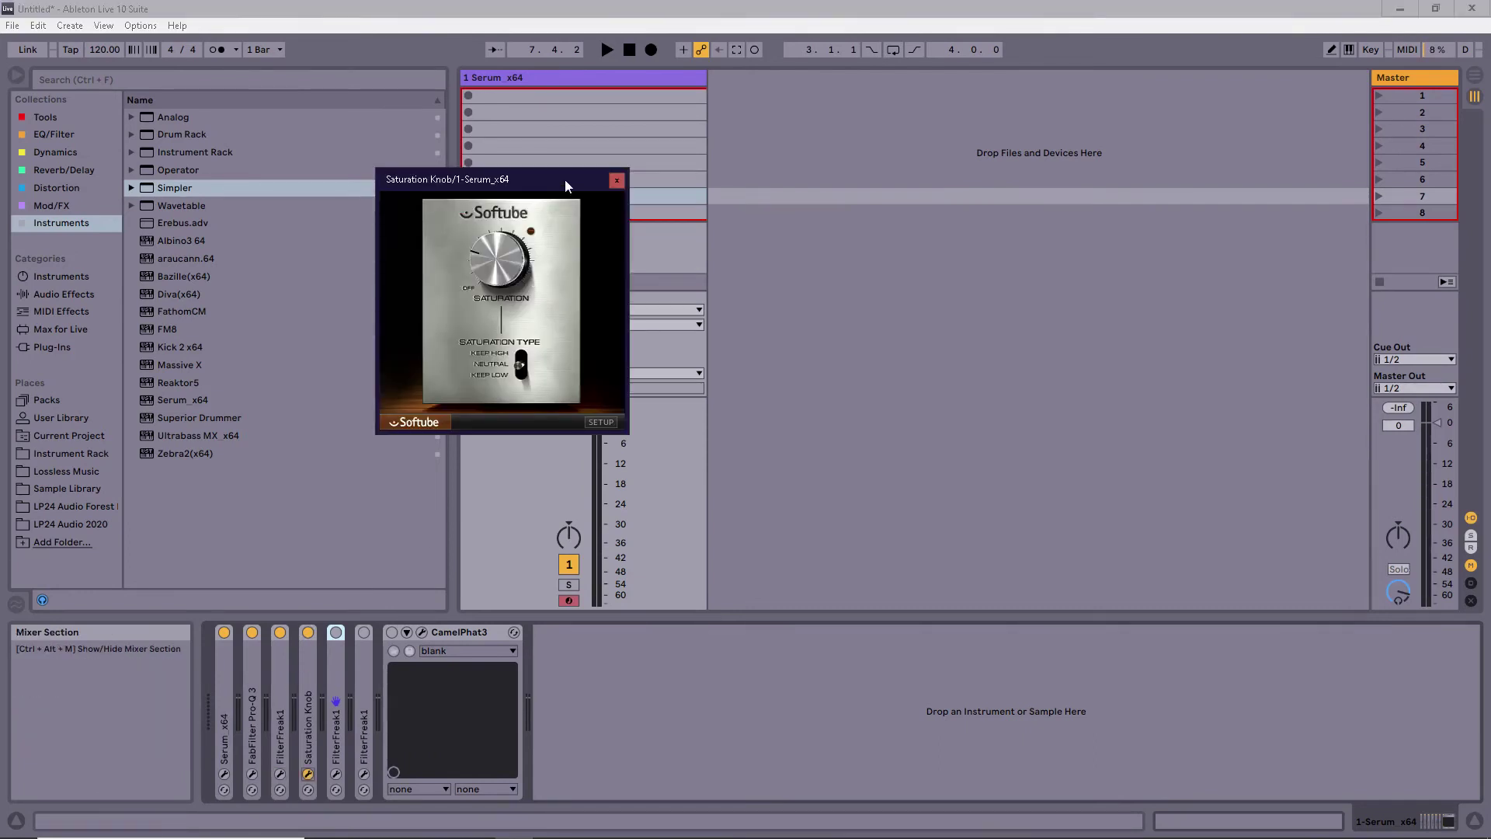
drag(391, 180, 522, 138)
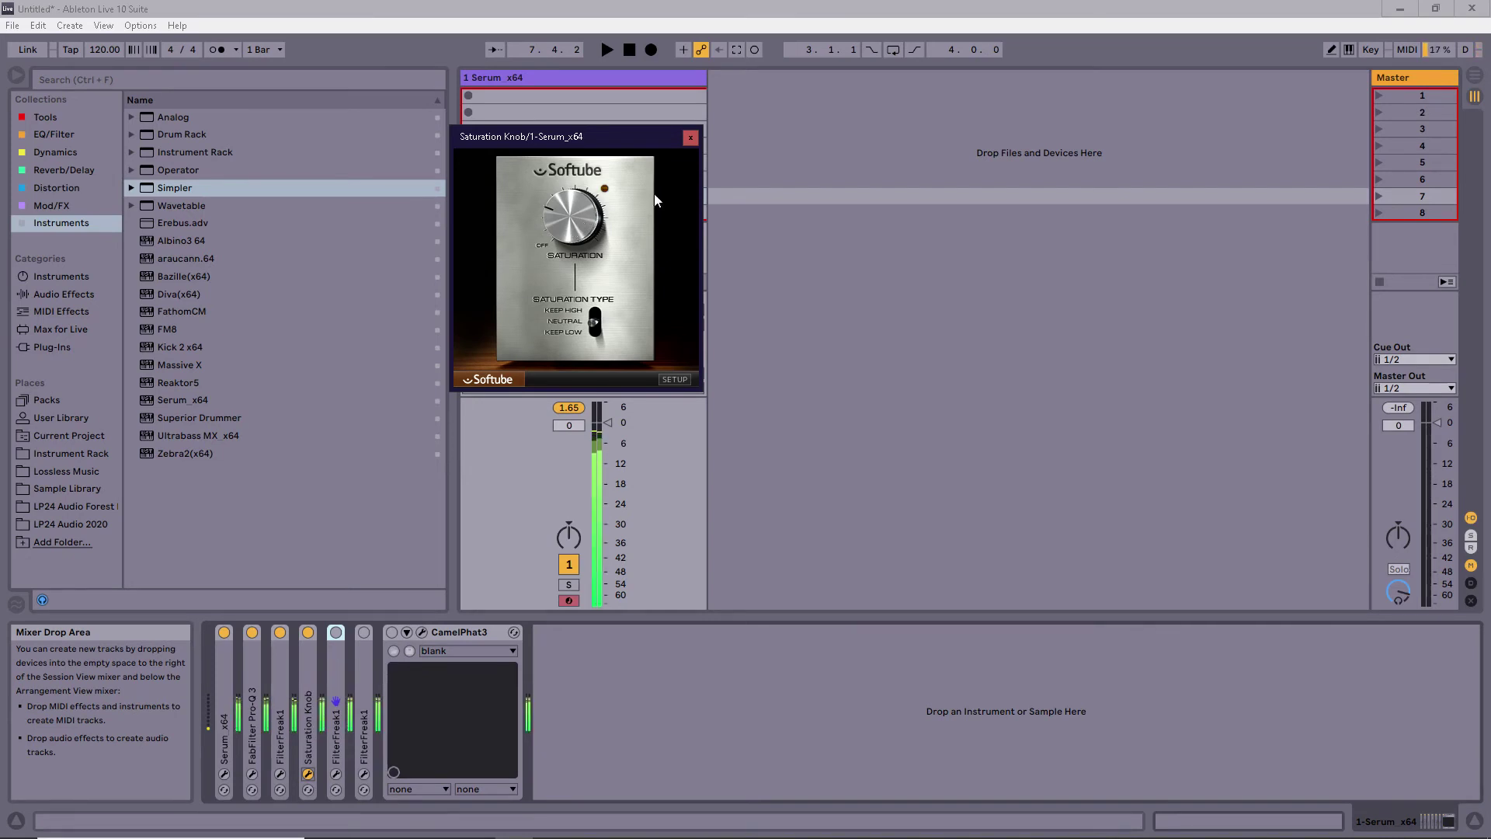
click(689, 138)
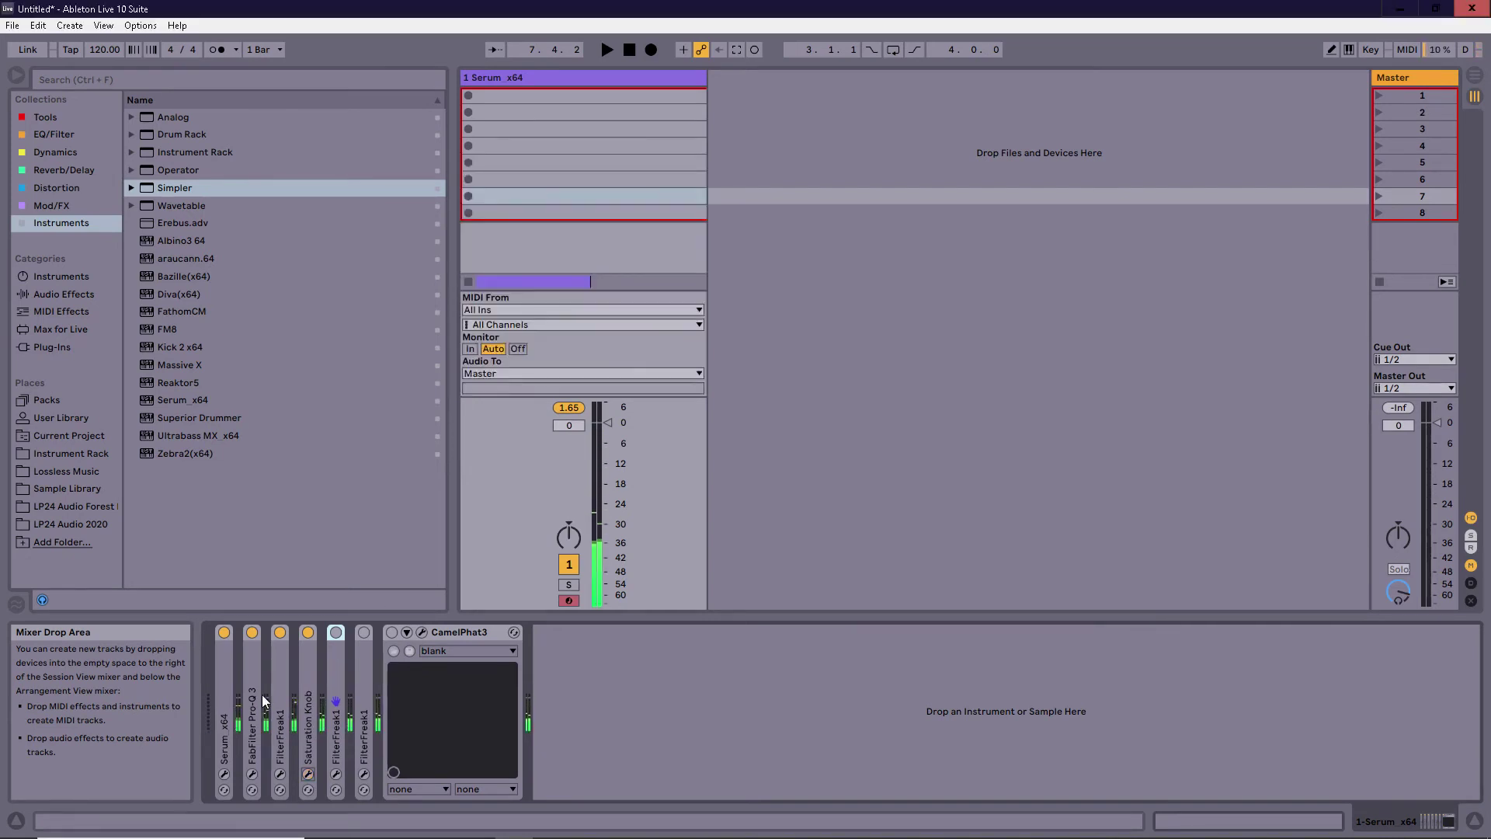
Switch on the second FilterFreak1 and examine its filter settings, including the detailed Tweak modulation and analog style options
click(337, 631)
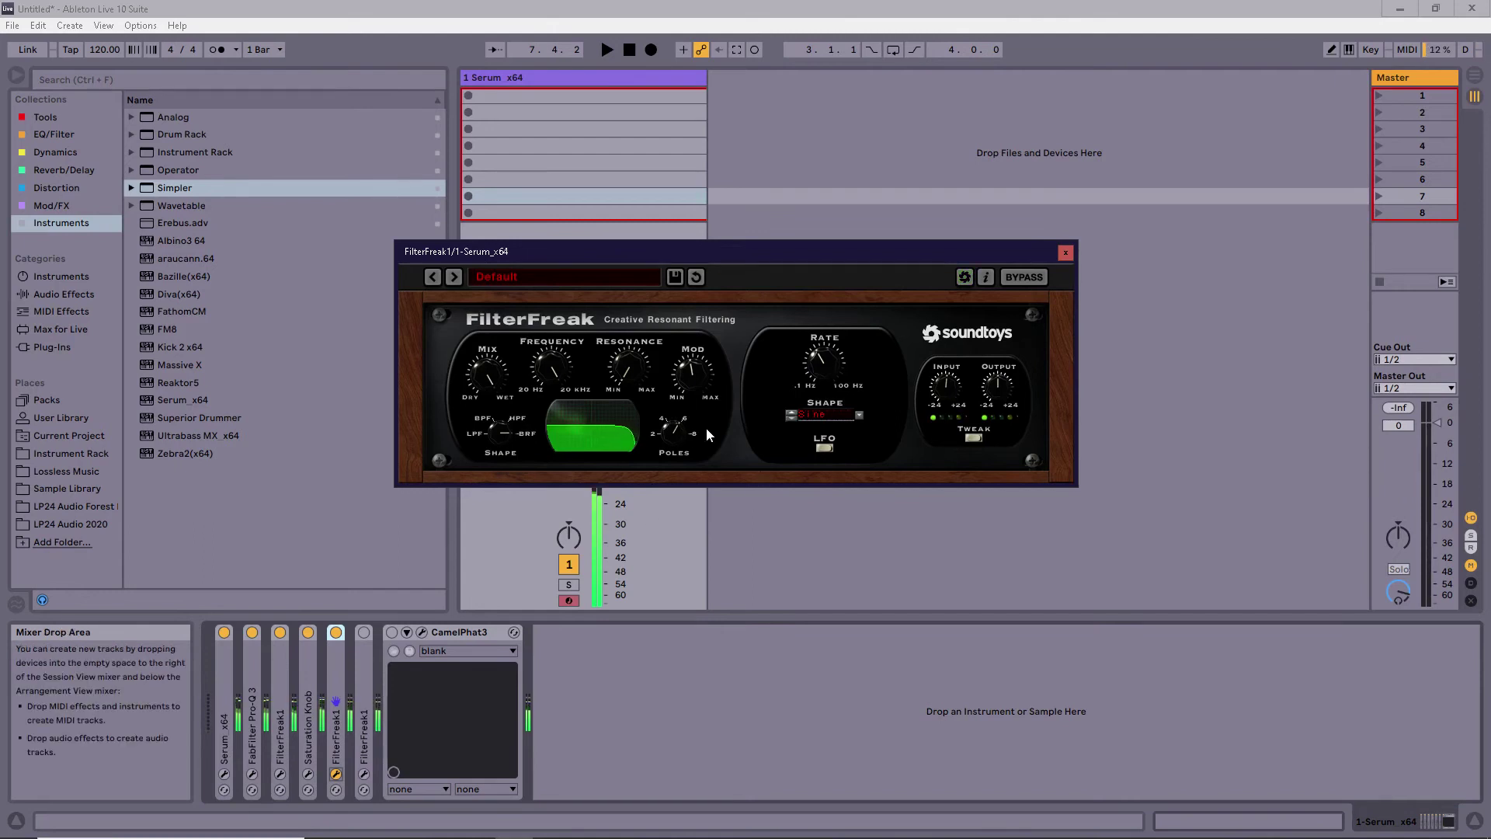
mouse_move(948, 380)
click(974, 438)
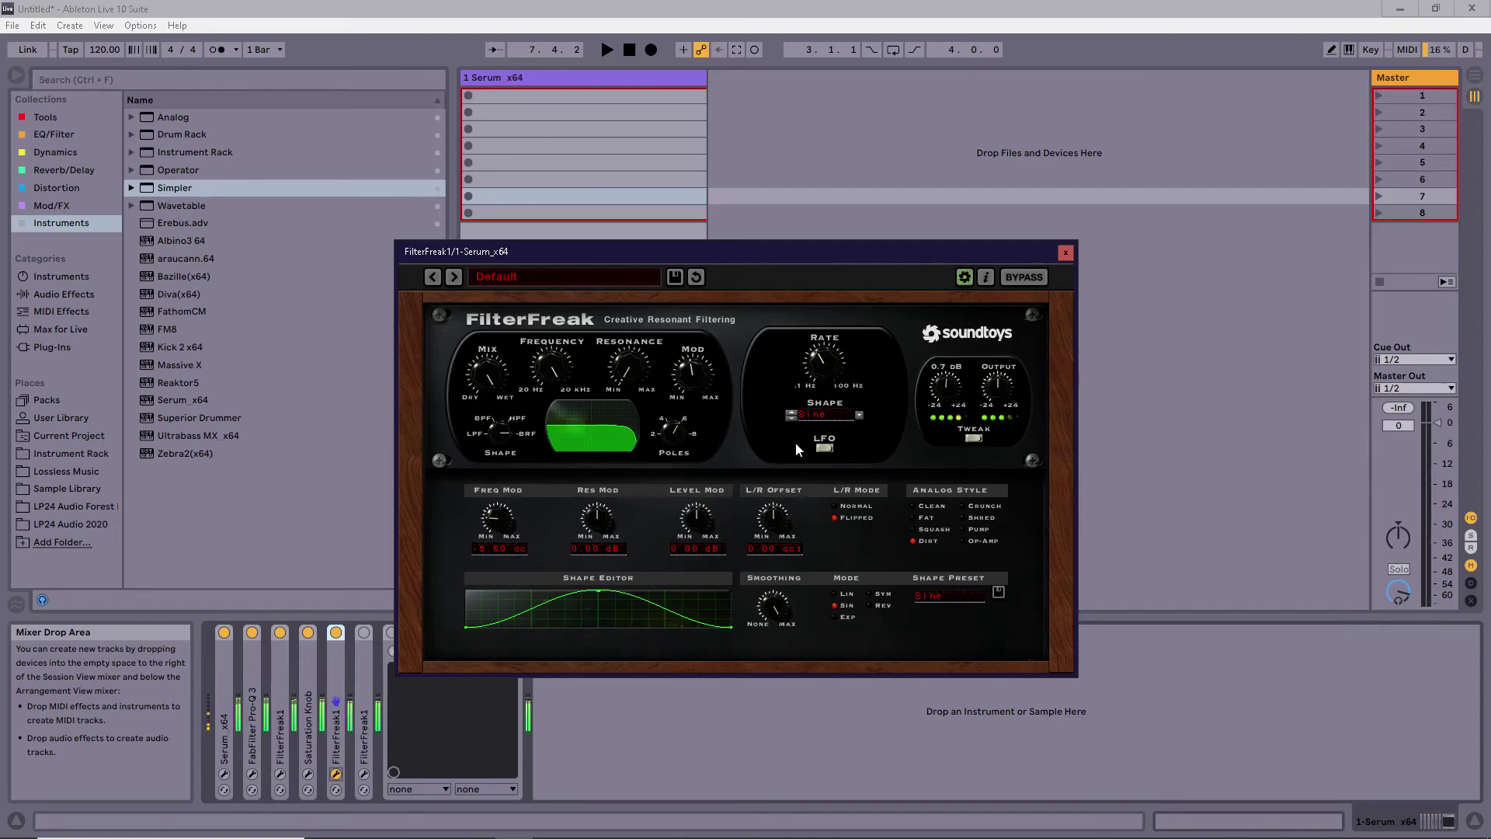
click(1066, 253)
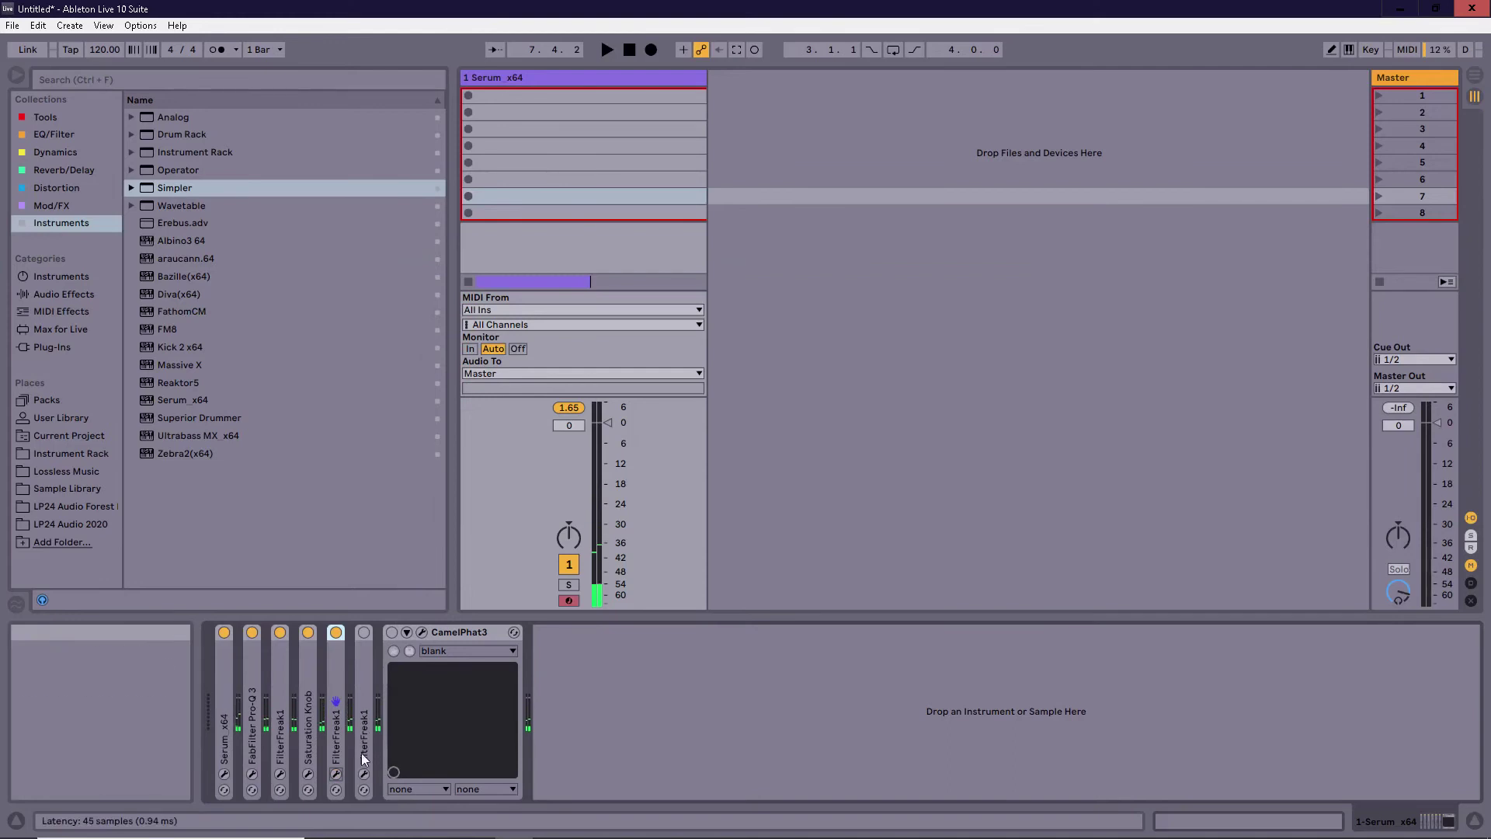
Switch on the third FilterFreak1 and compare its envelope-driven filter with the EQ in Serum's effects chain
click(363, 631)
click(363, 774)
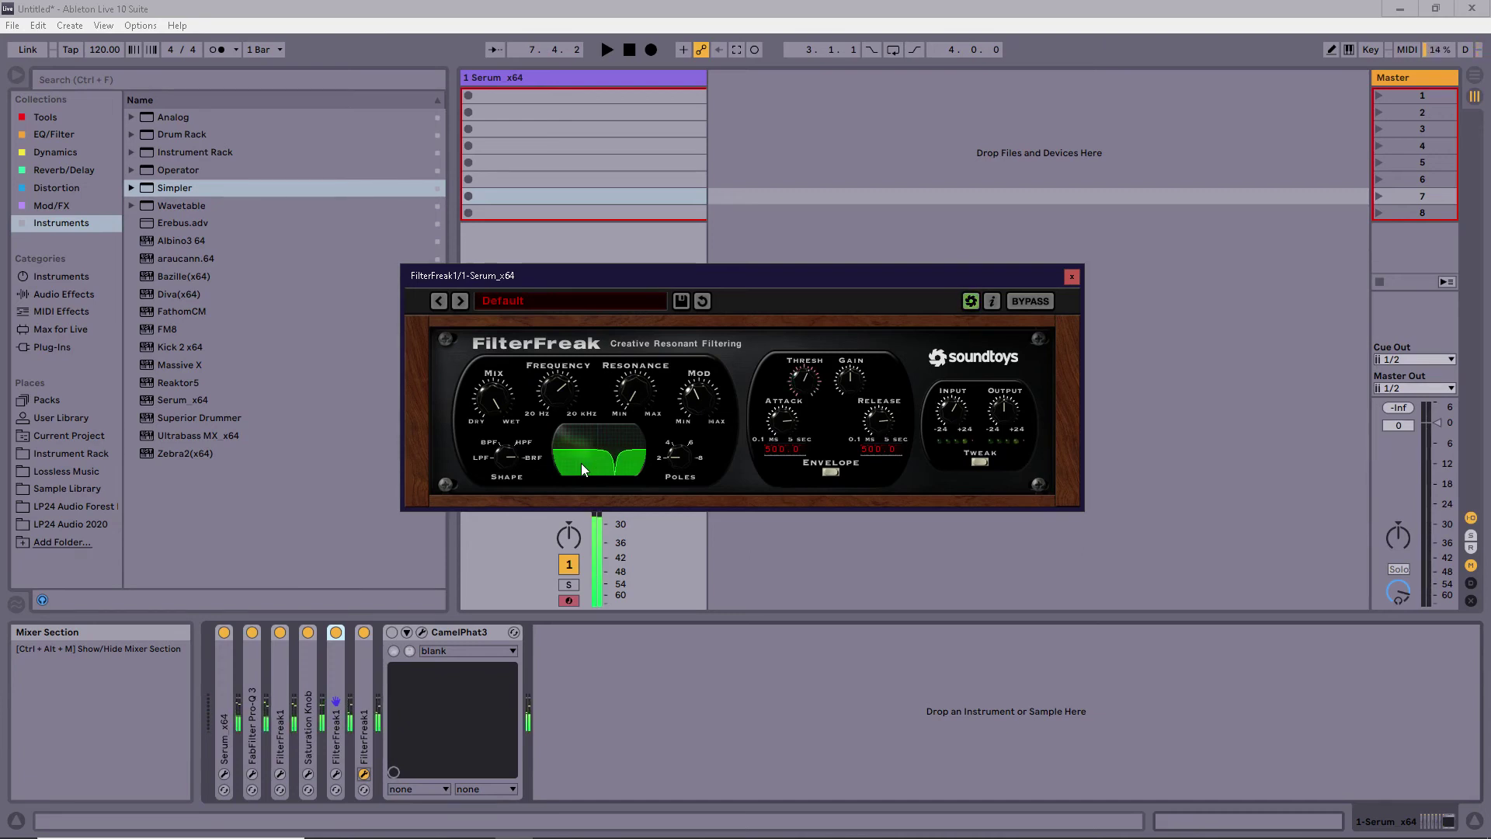
click(225, 774)
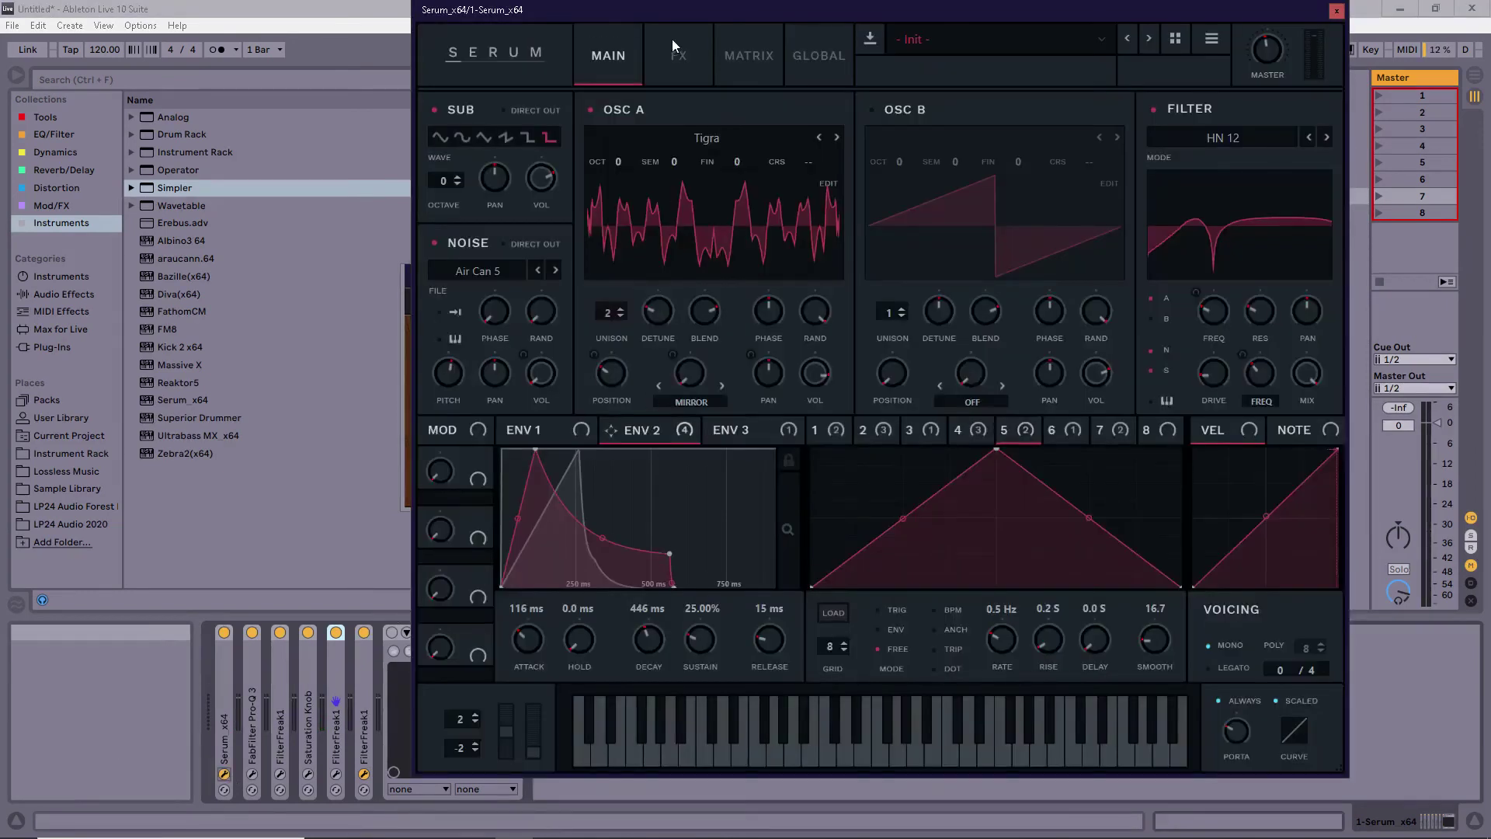
click(675, 51)
scroll(1339, 191, down, 2)
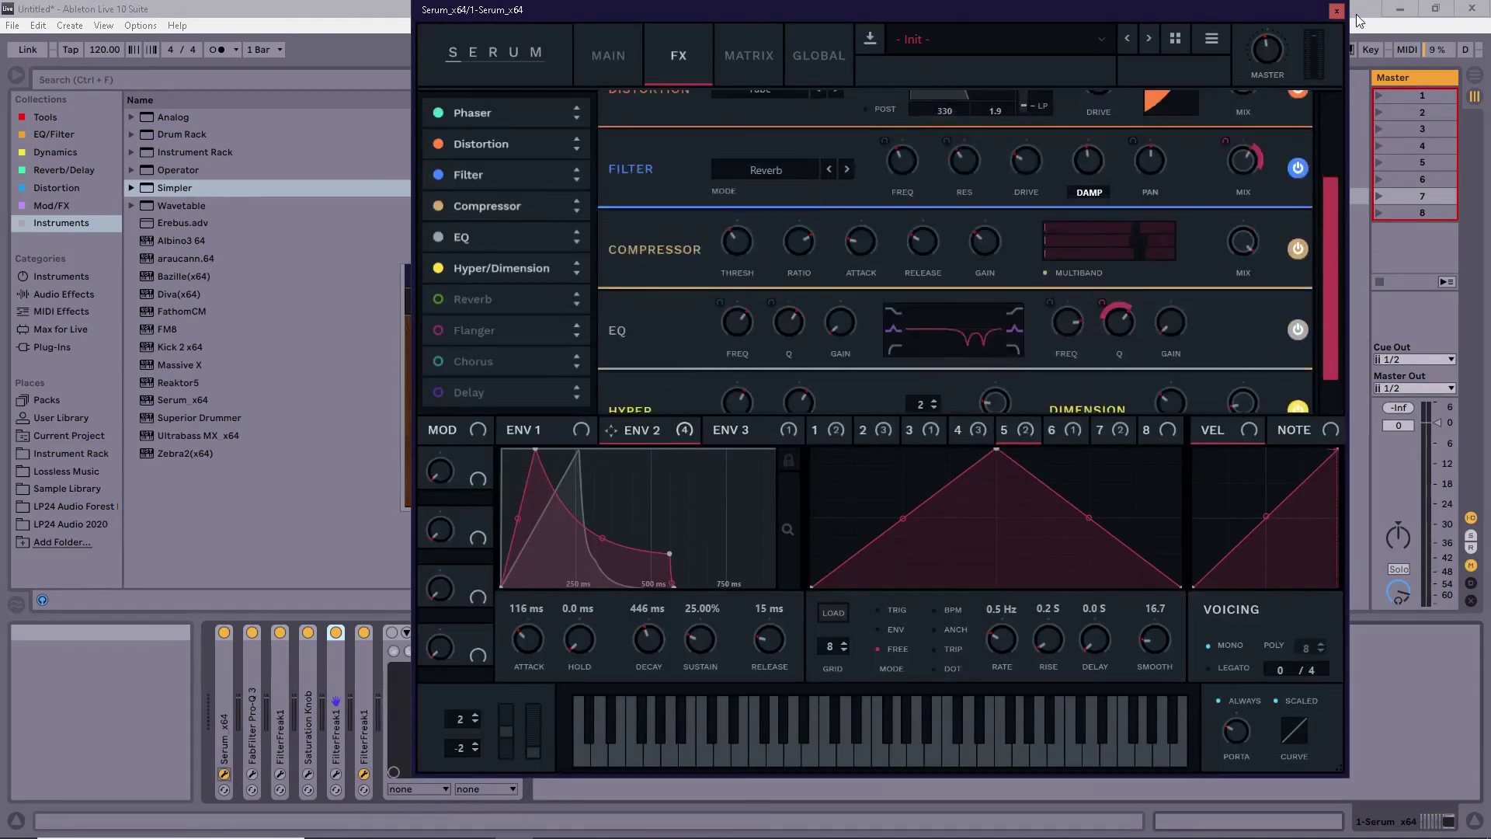
click(1337, 11)
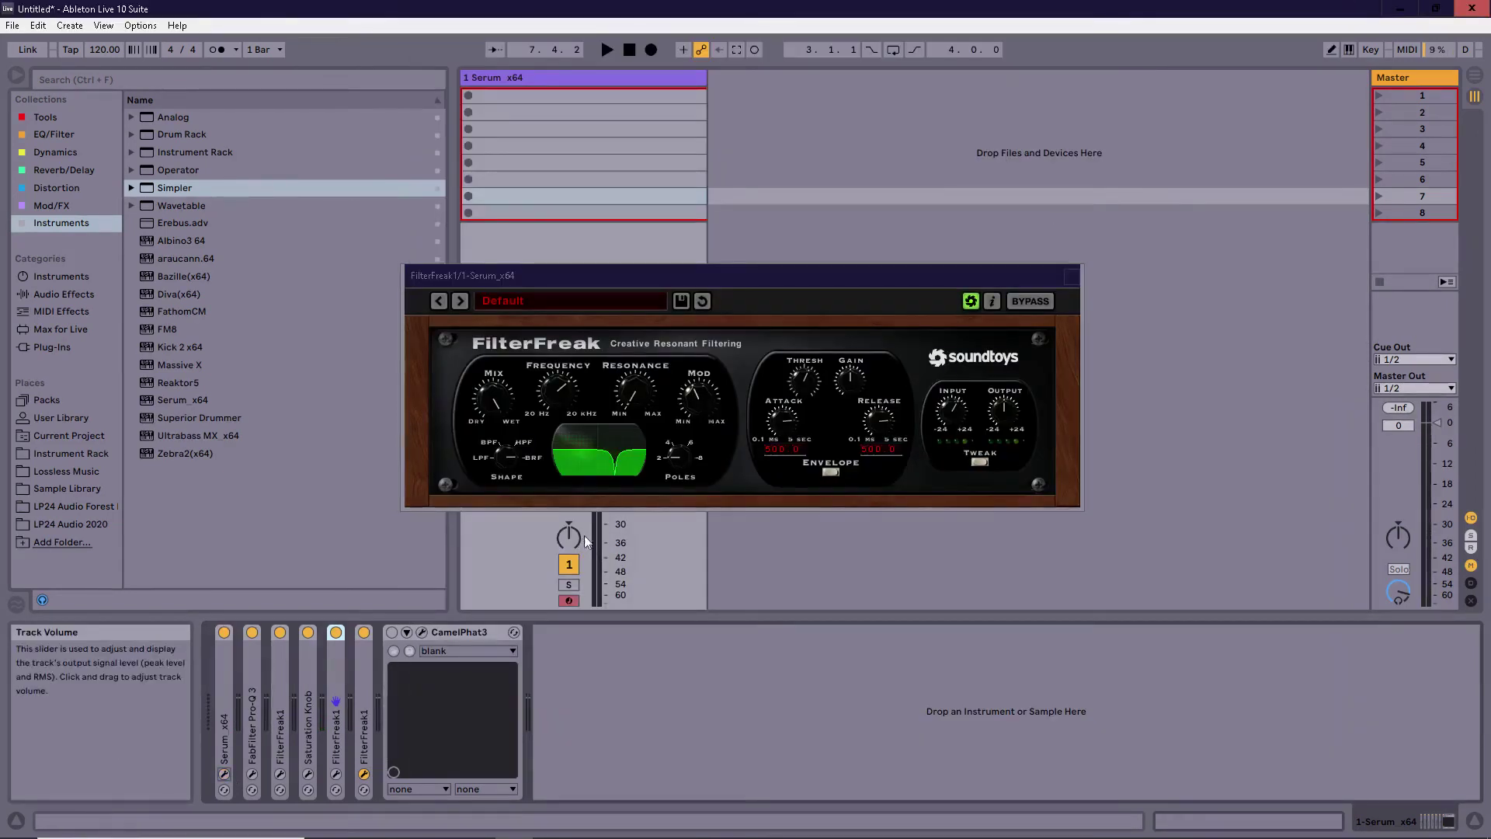
click(1072, 276)
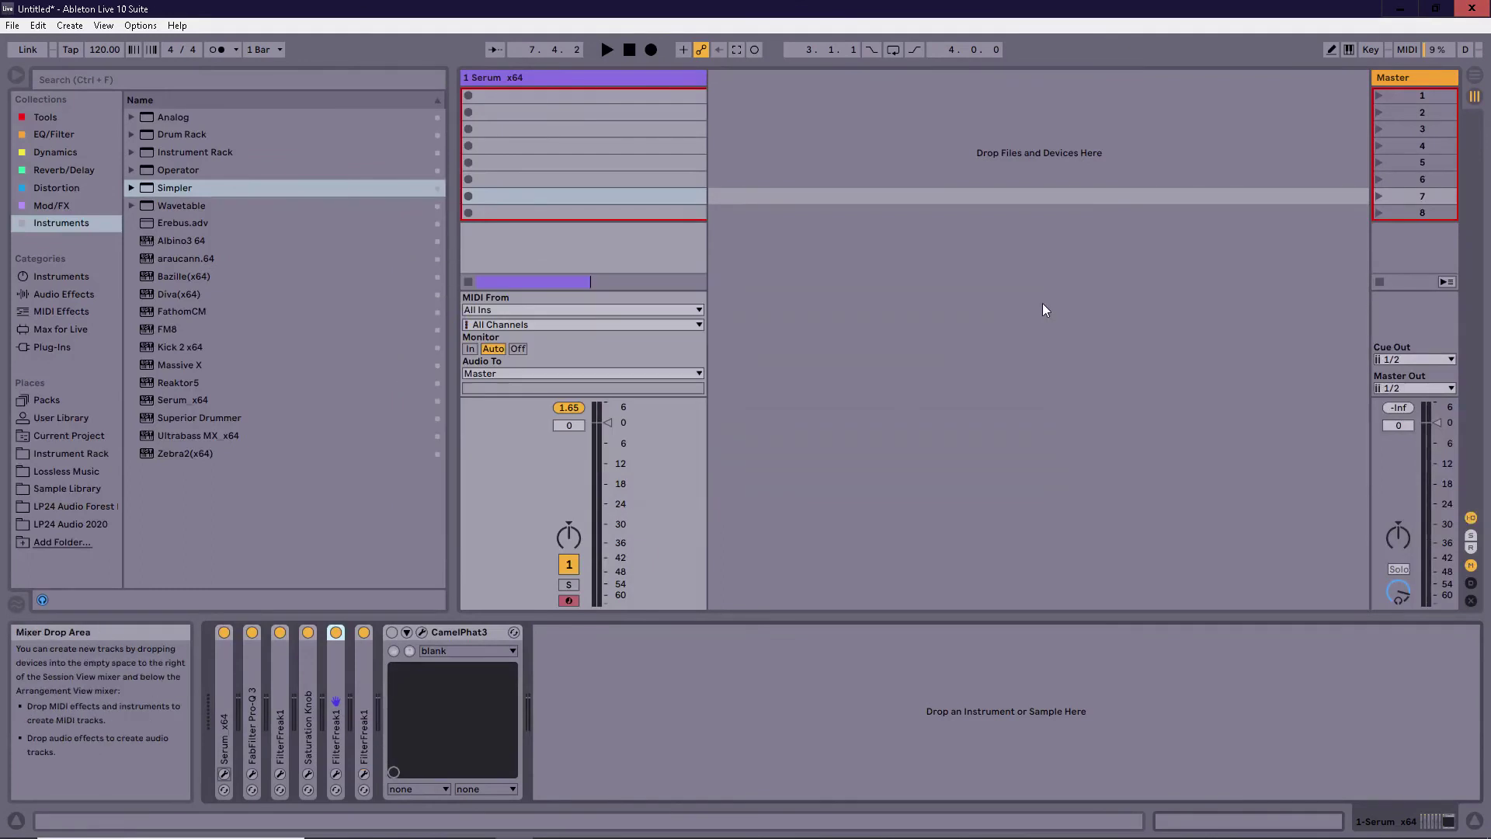
Switch on CamelPhat3 at the end of the chain and inspect its distortion, compressor and master volume settings
click(392, 631)
click(422, 632)
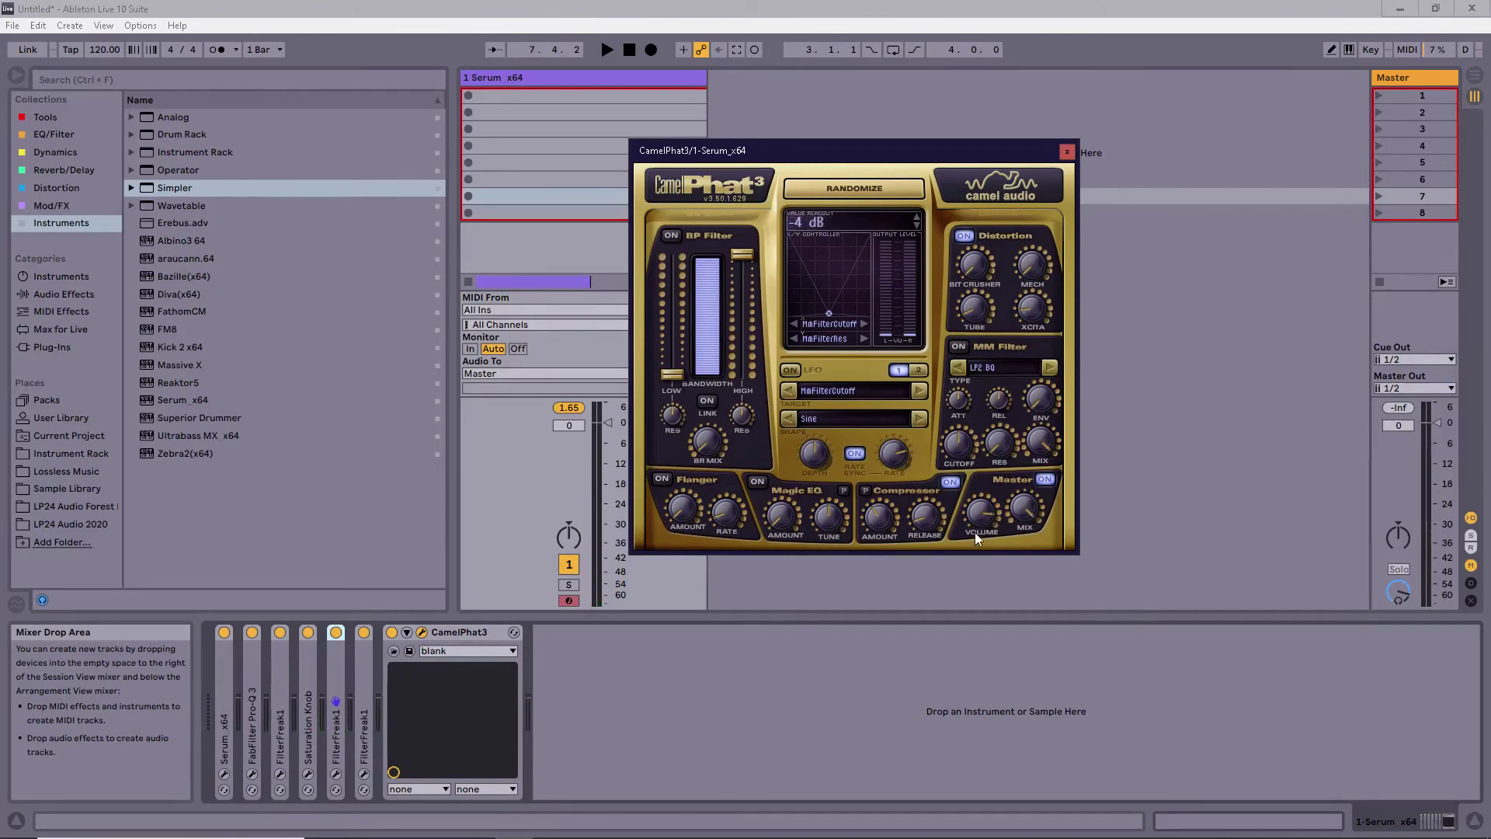
click(391, 635)
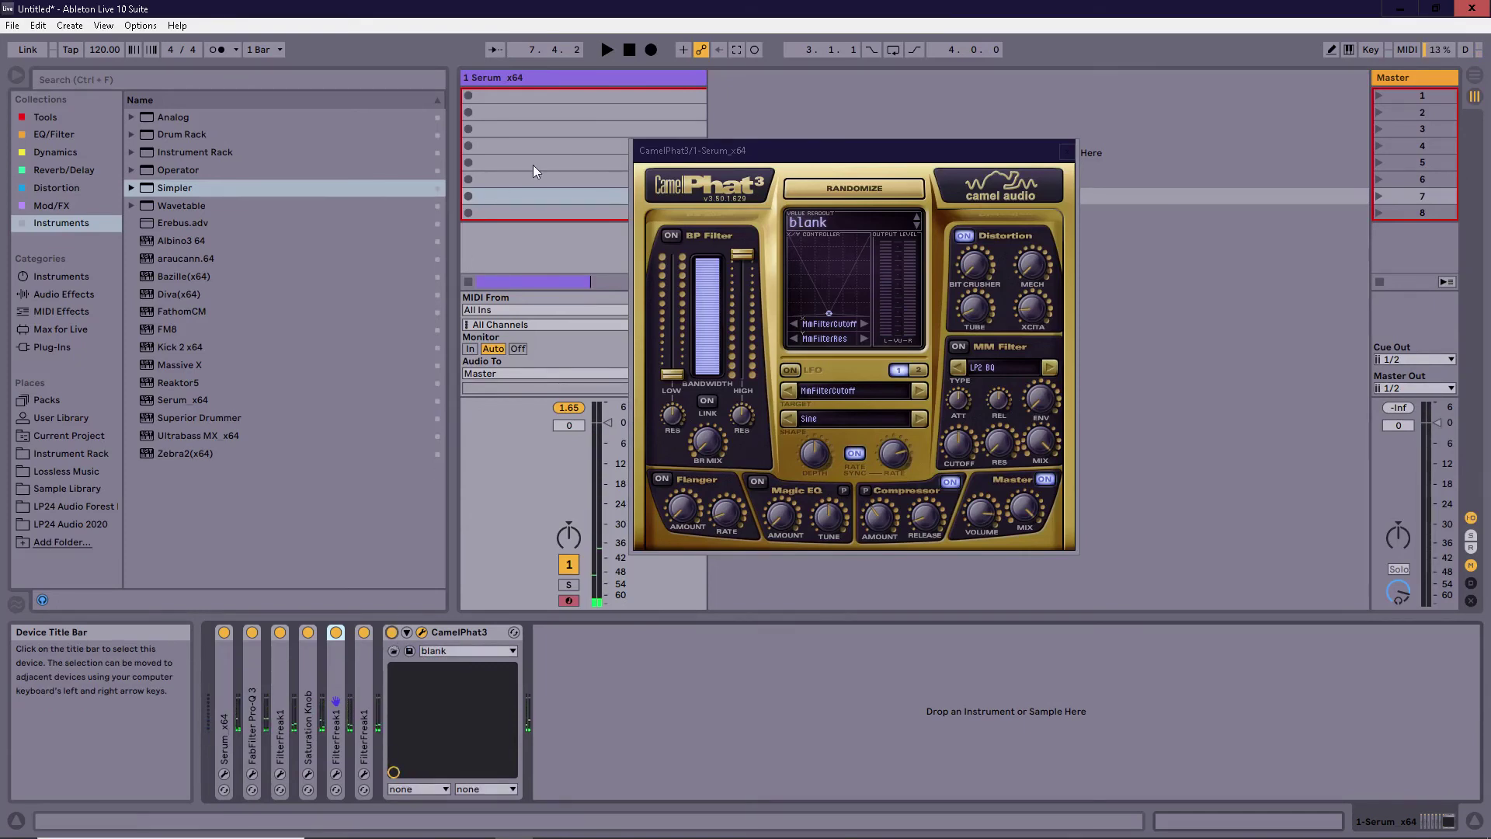
click(1066, 152)
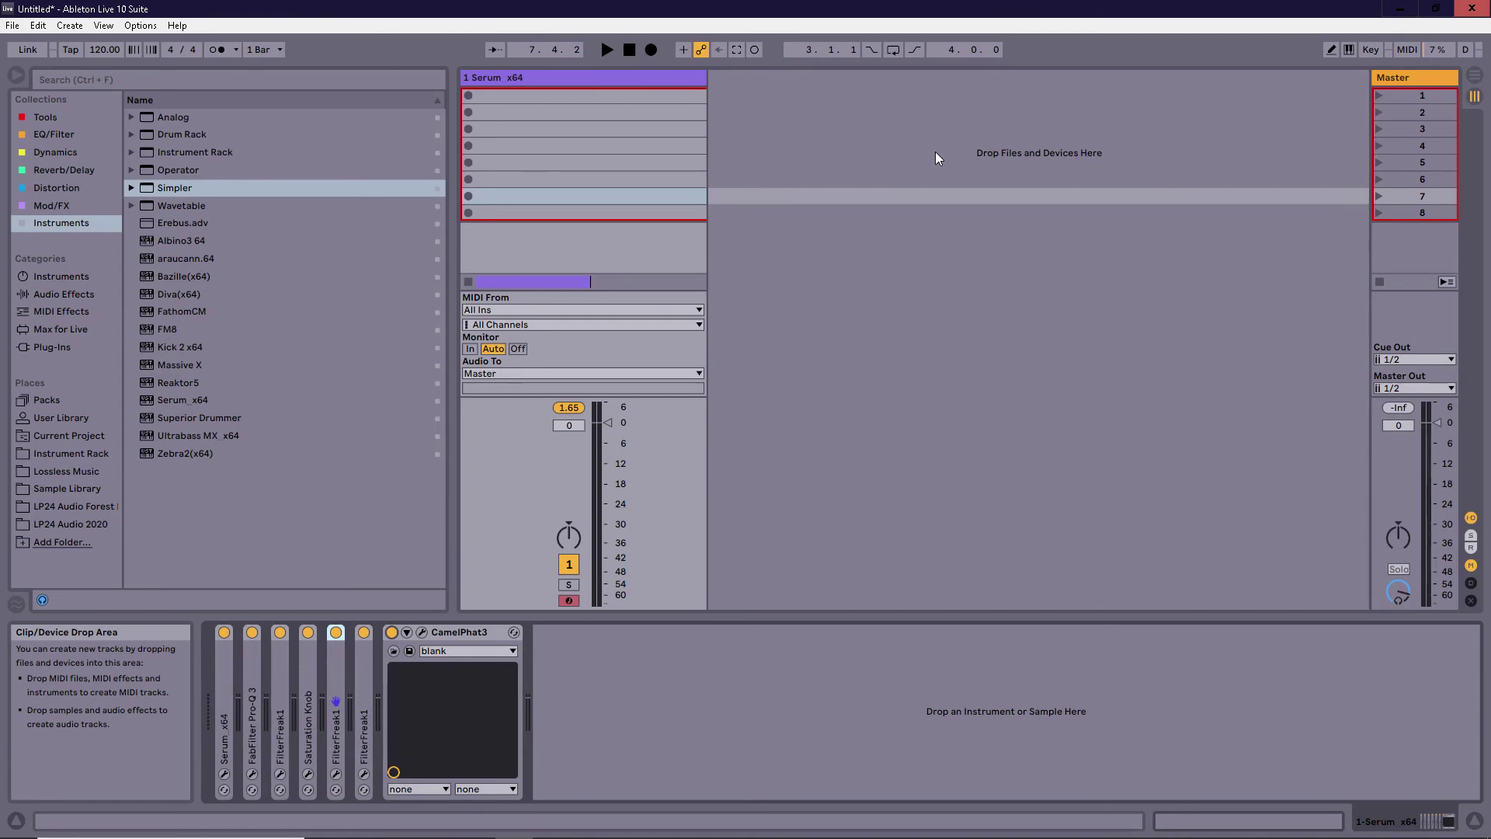
Review the complete device chain, from Serum's oscillator and effects pages through Pro-Q 3 to the FilterFreak1 devices
click(223, 774)
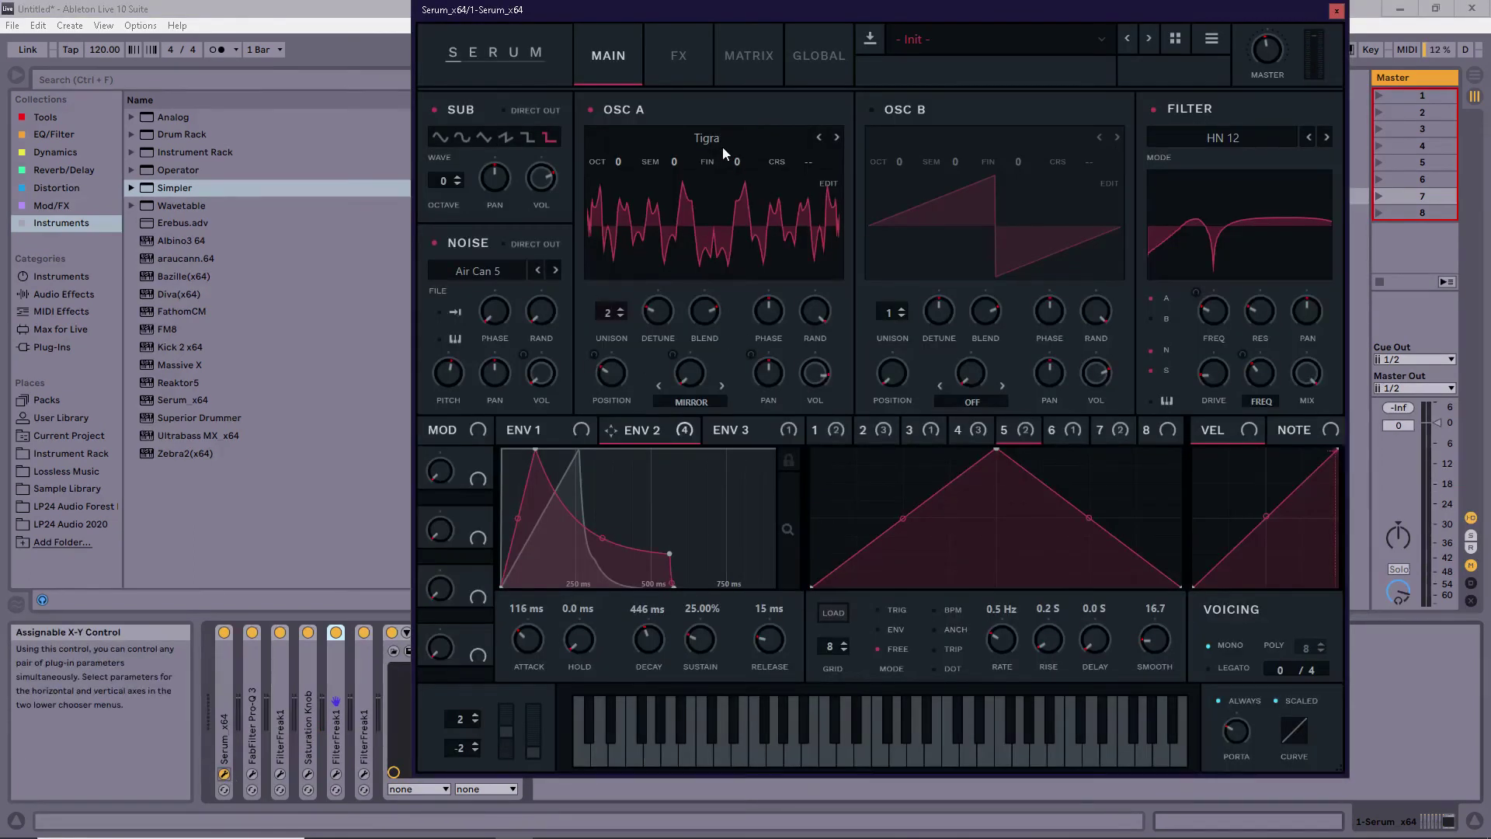
click(692, 52)
click(620, 65)
click(1336, 12)
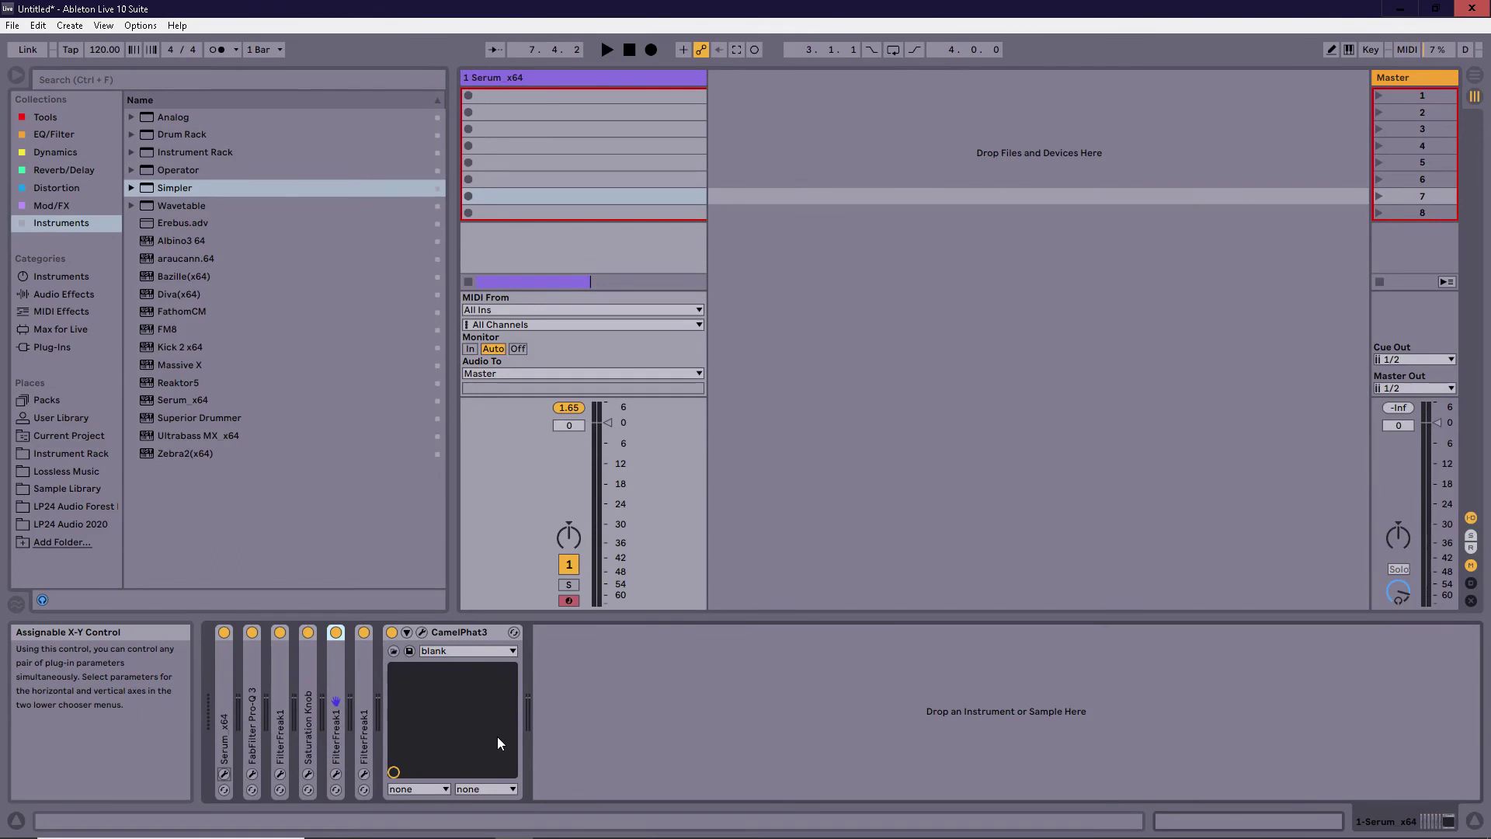
click(251, 775)
click(251, 775)
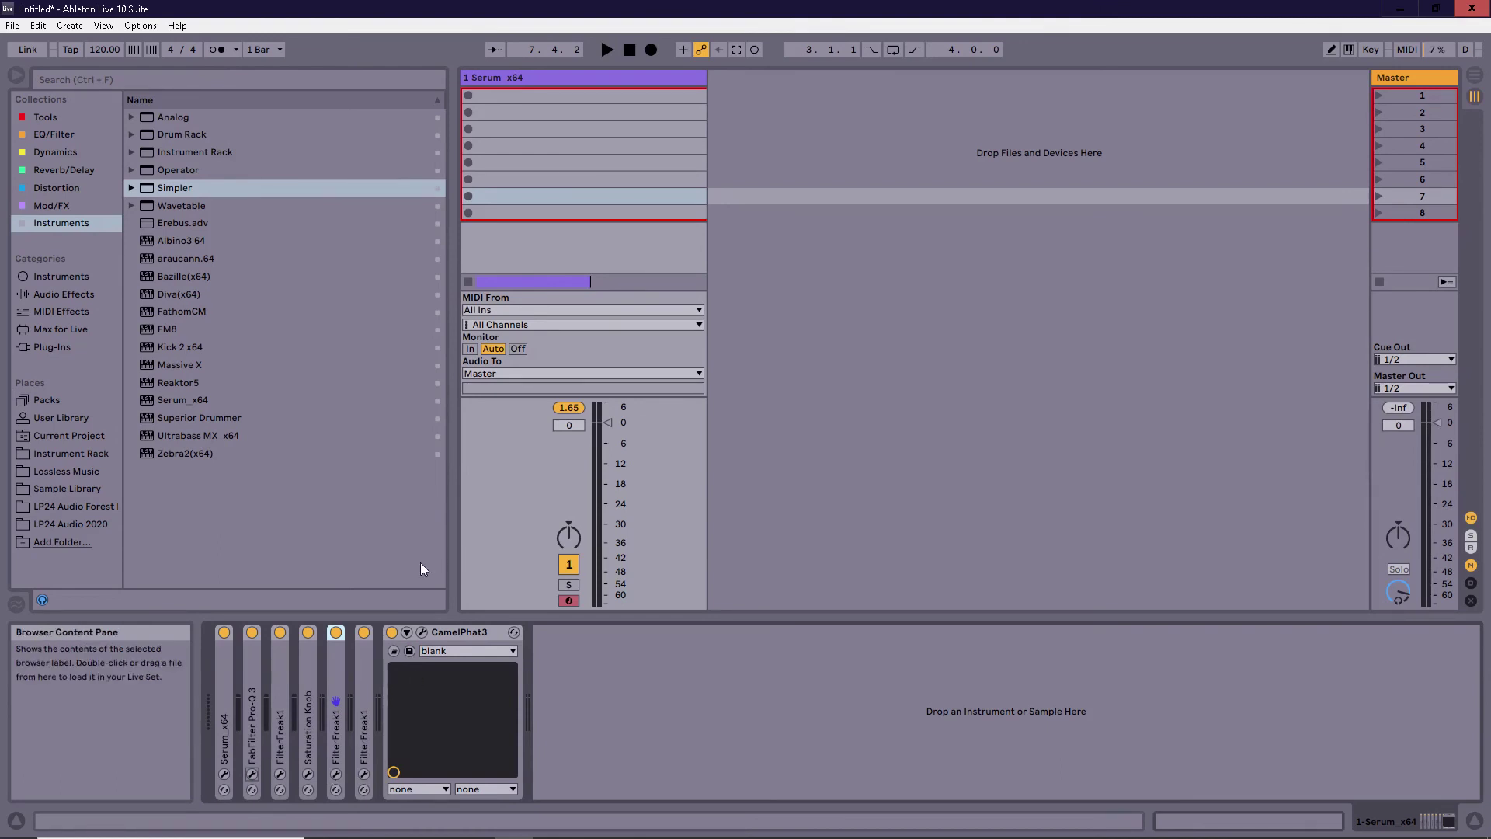
click(356, 688)
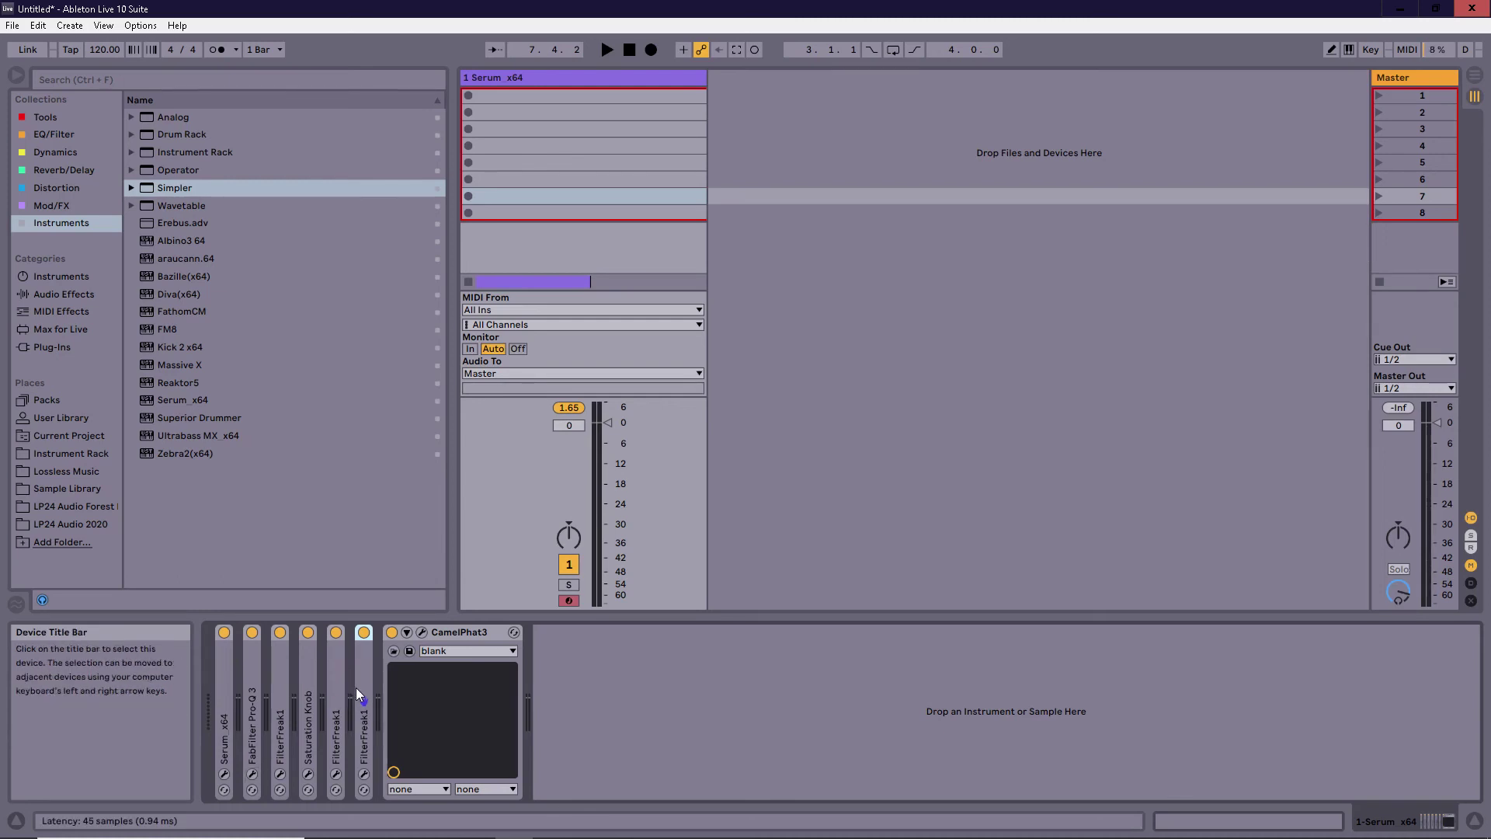
click(253, 717)
click(281, 726)
click(335, 744)
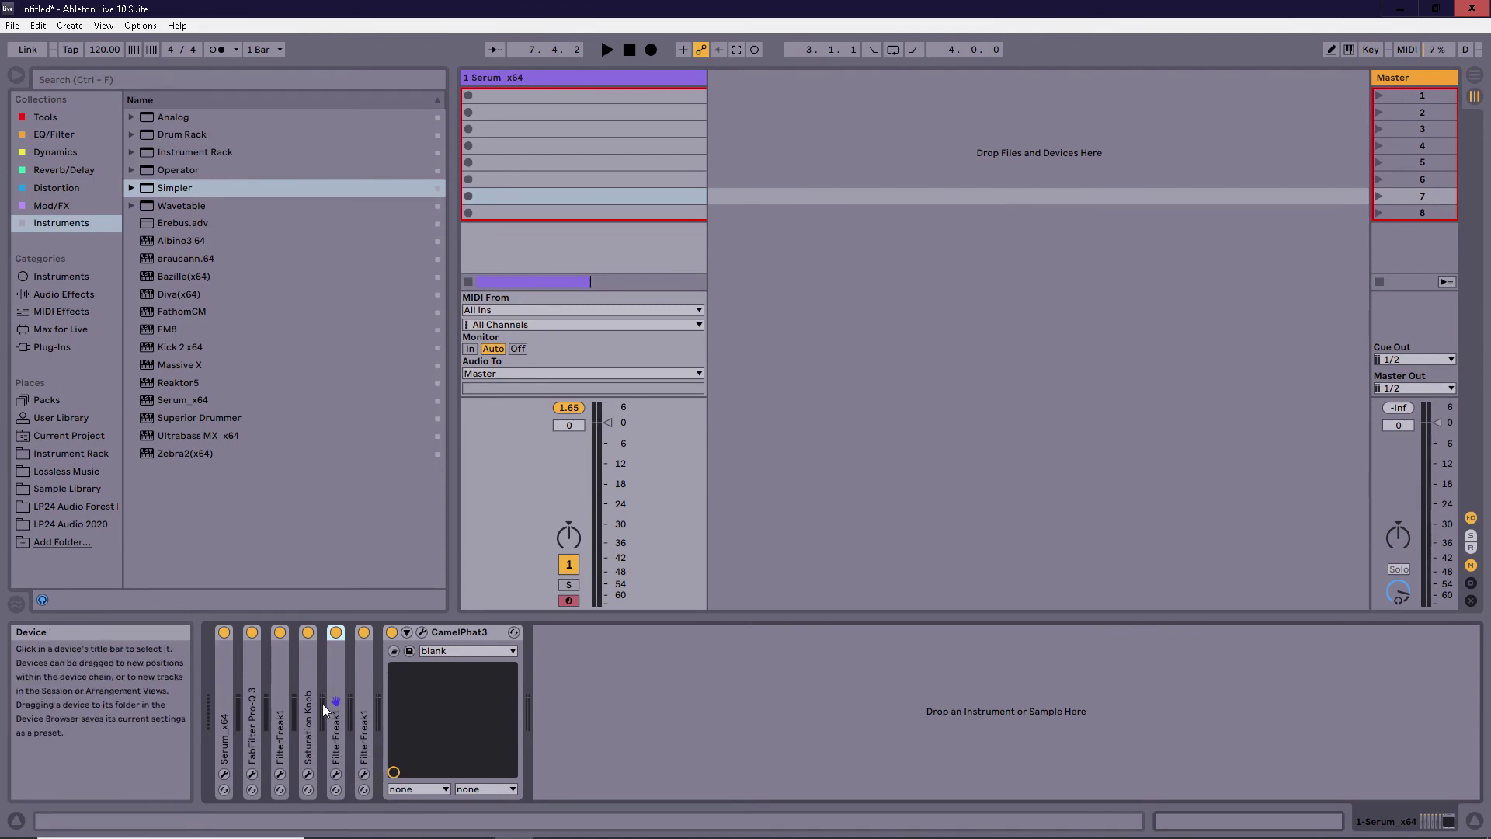
Delete the existing MIDI clip from the Serum track in the arrangement and add an audio track below it
key(Tab)
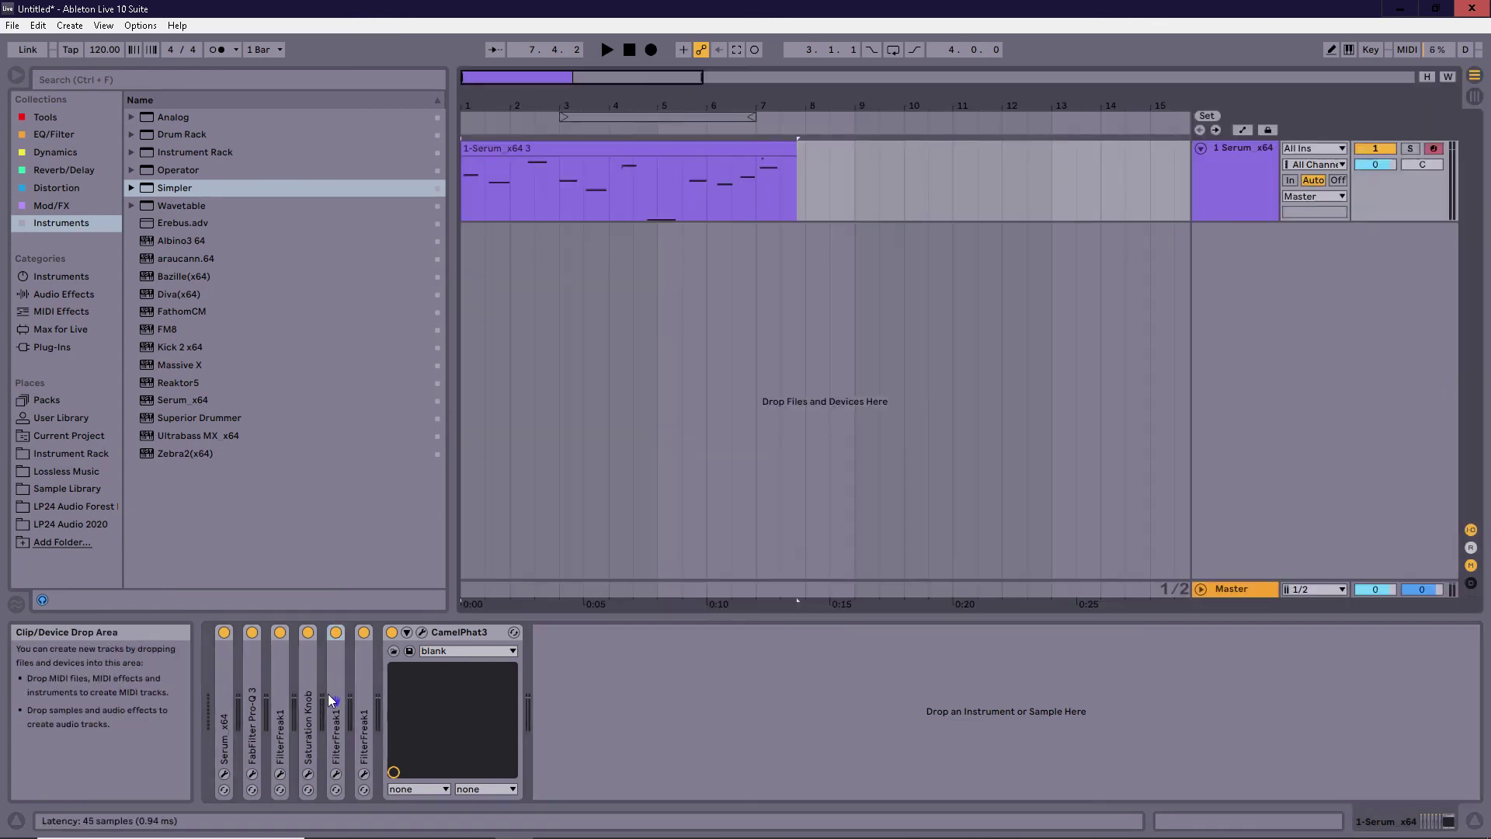
click(671, 153)
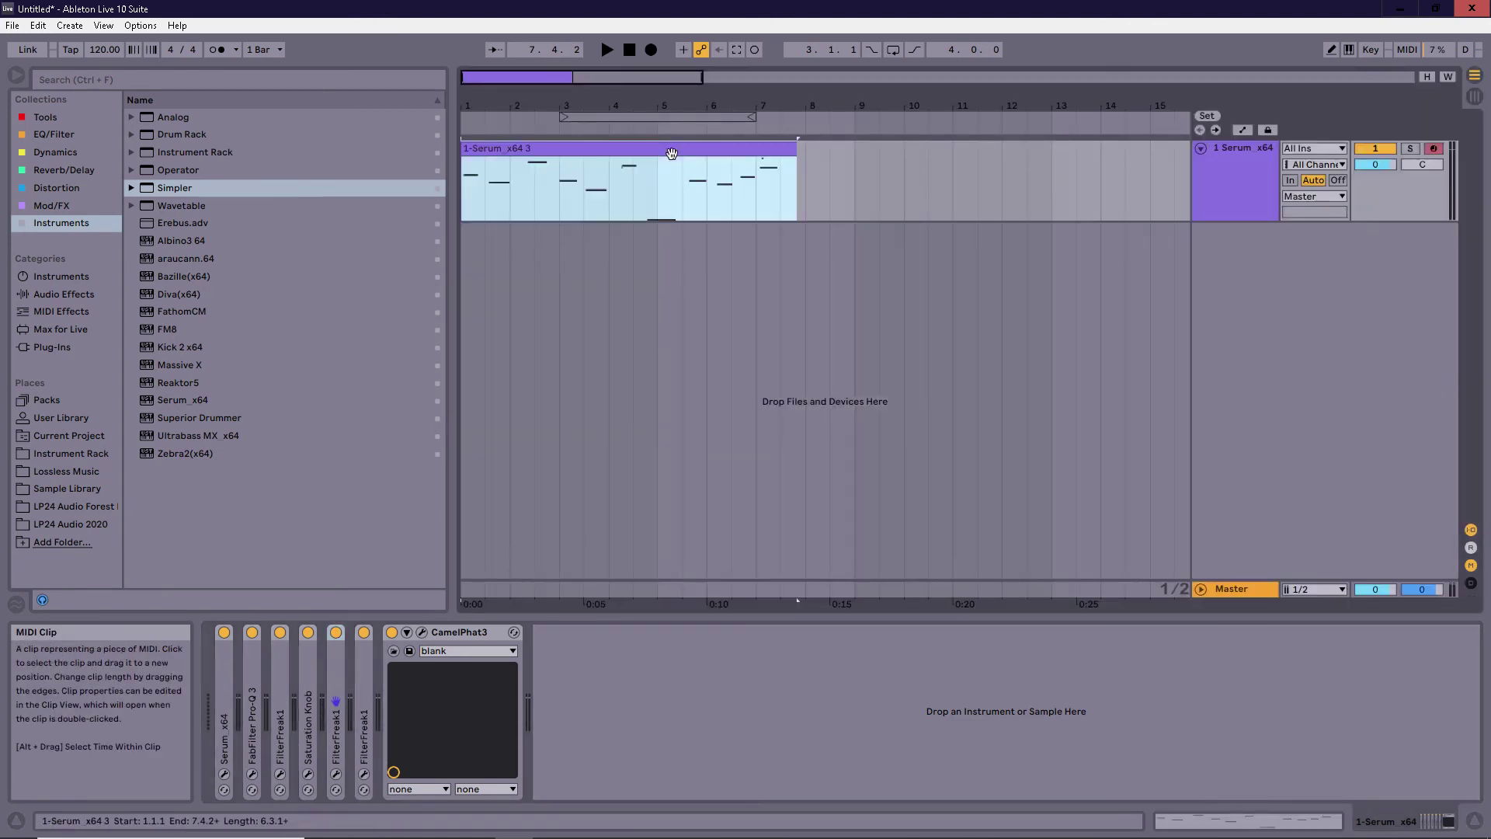
click(1228, 206)
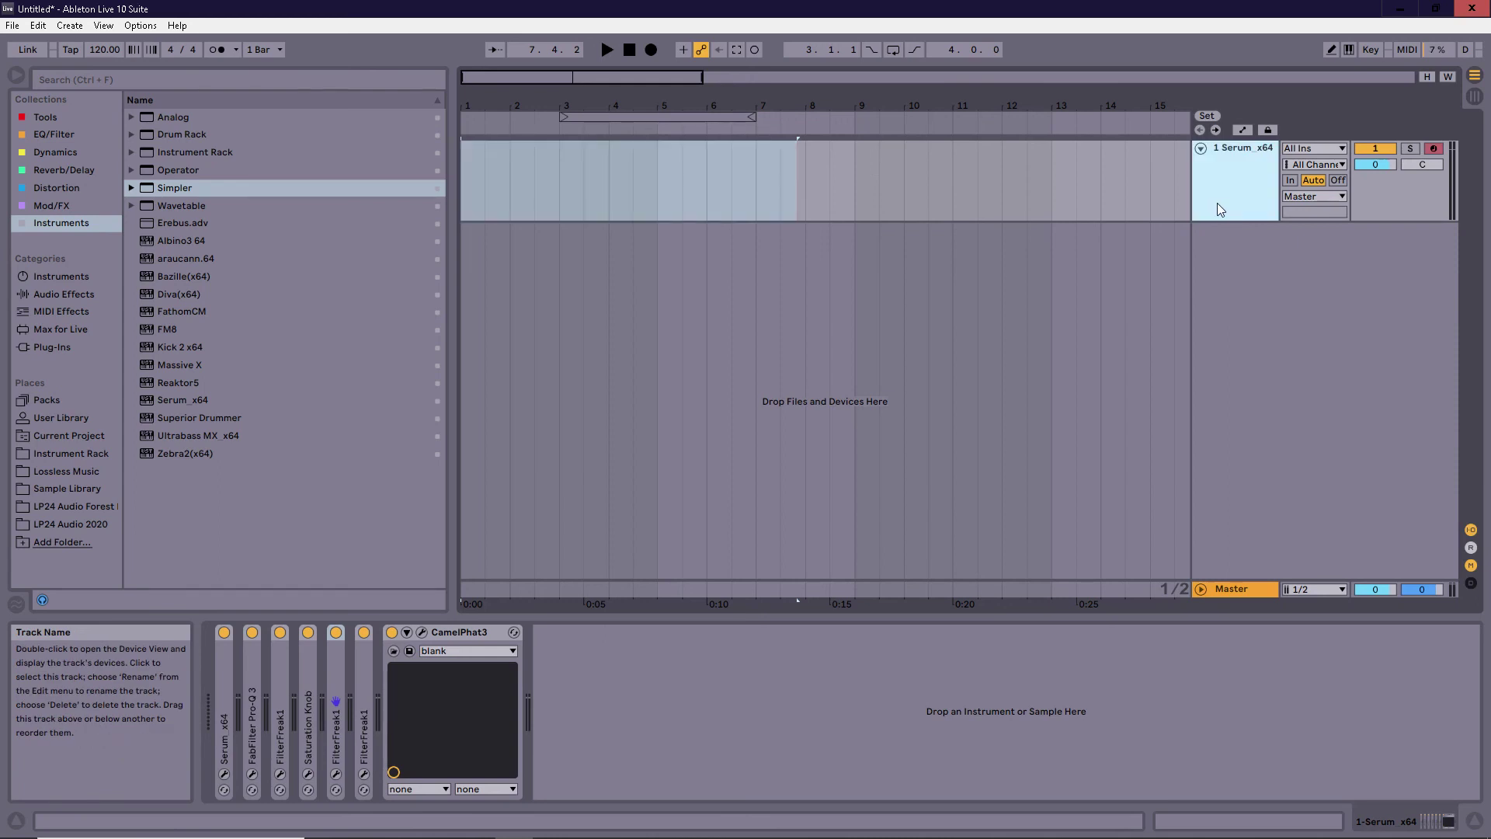
key(ctrl+t)
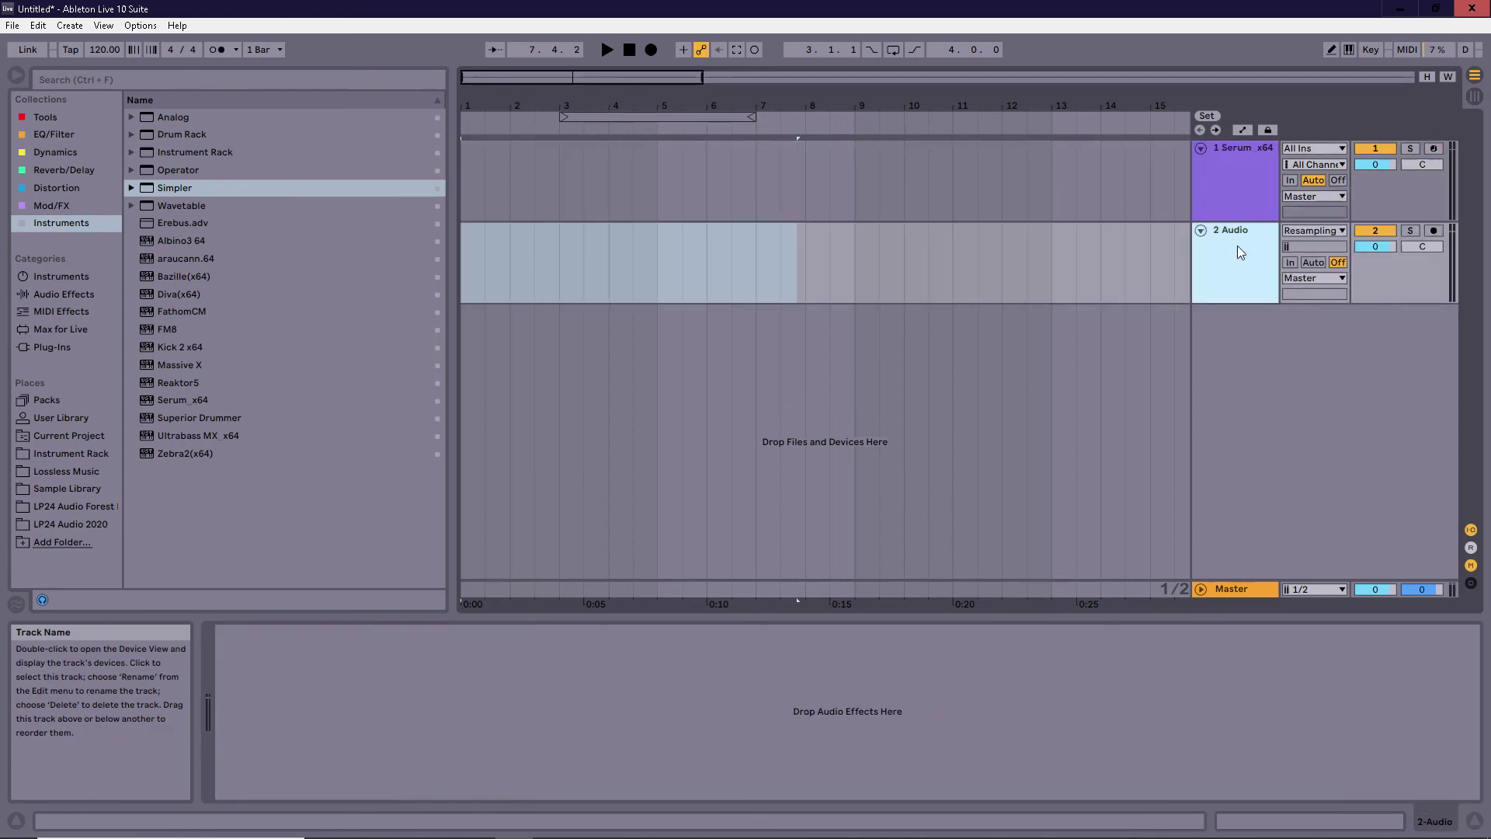
Set the audio track's input to 1-Serum x64 and arm both the audio and Serum tracks for recording
click(1303, 231)
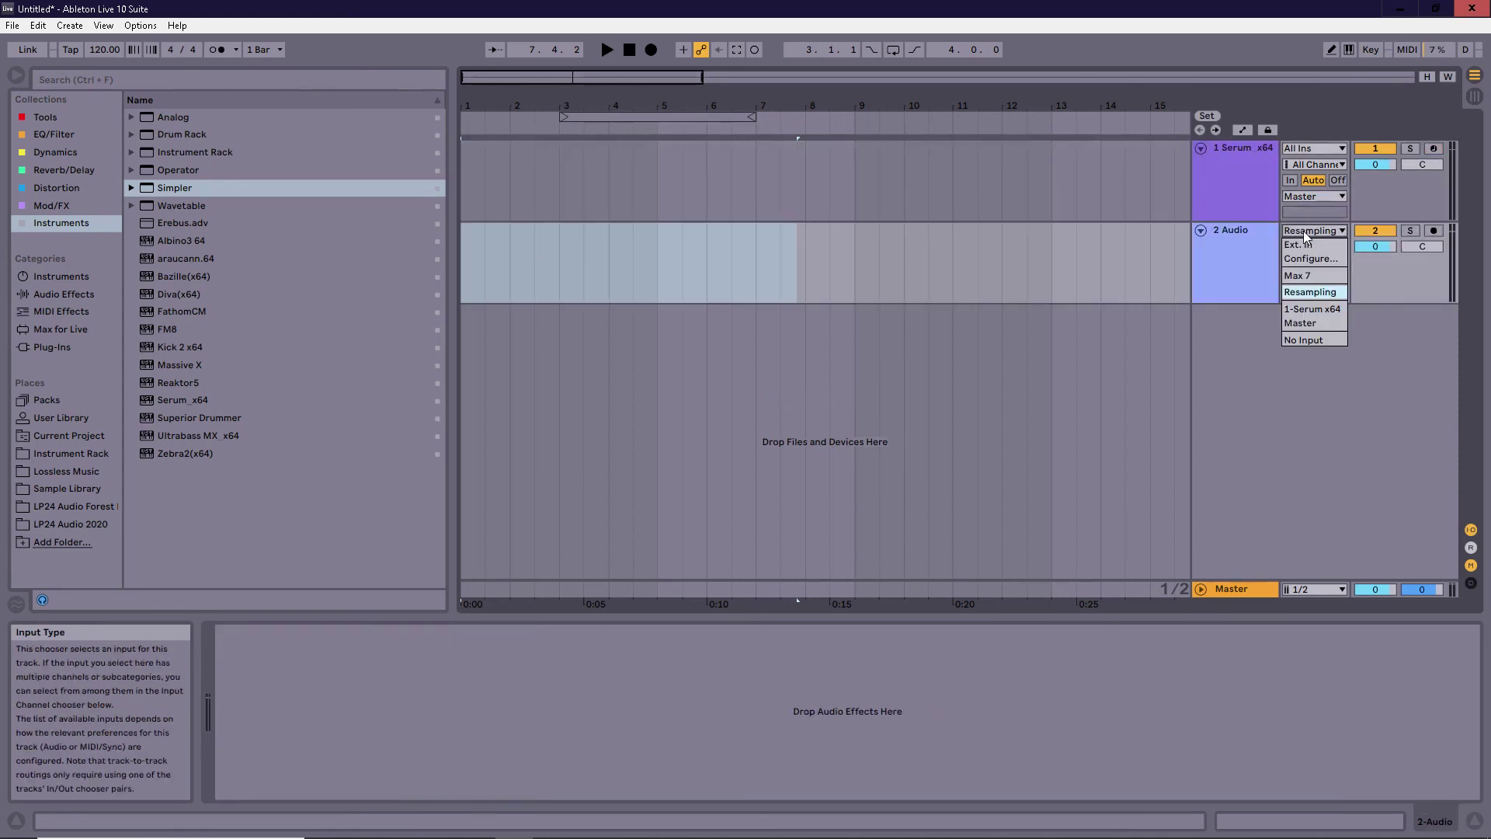
click(1325, 315)
click(1433, 231)
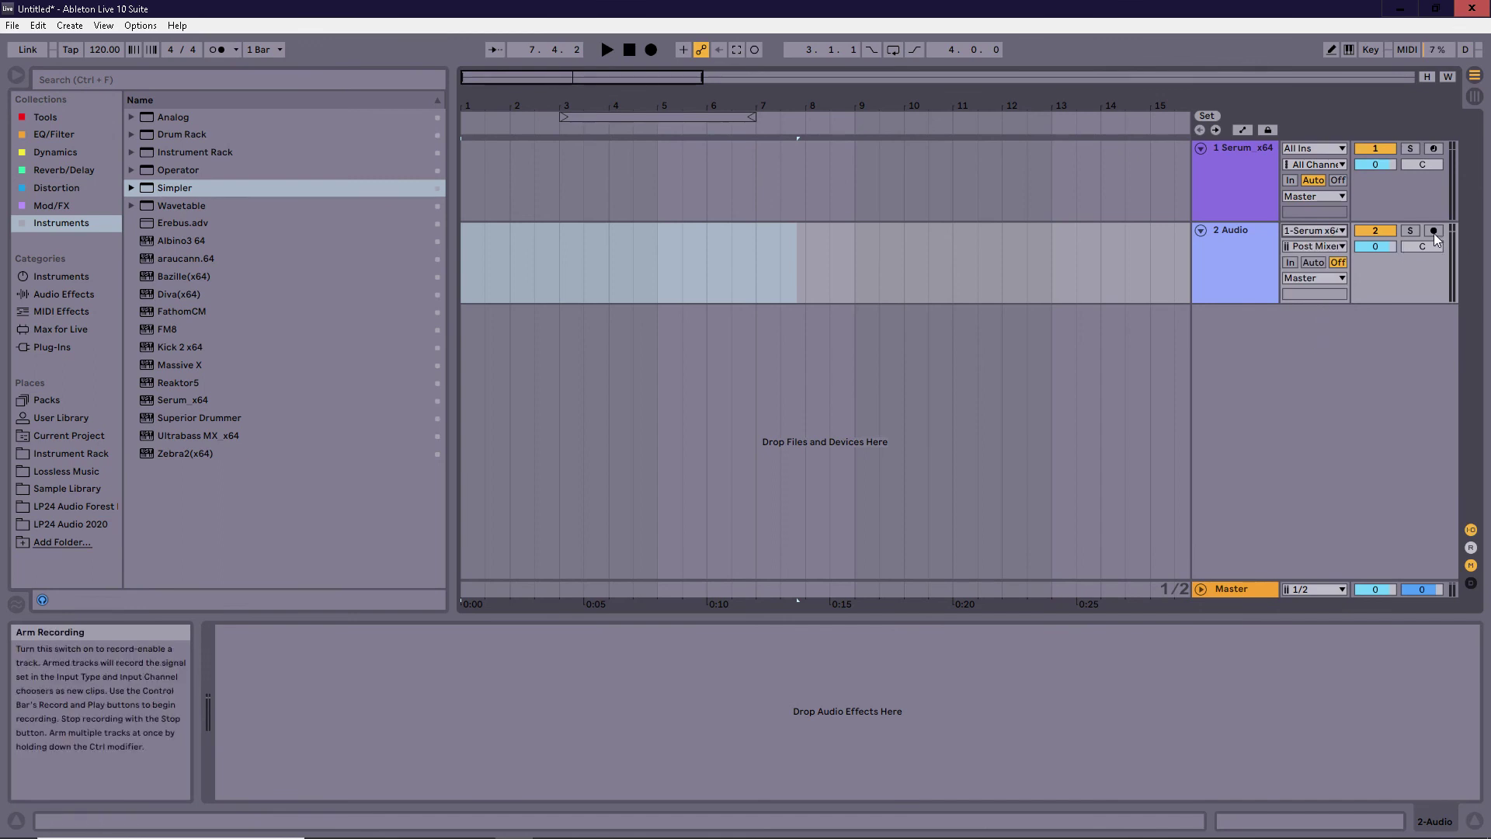
click(1433, 149)
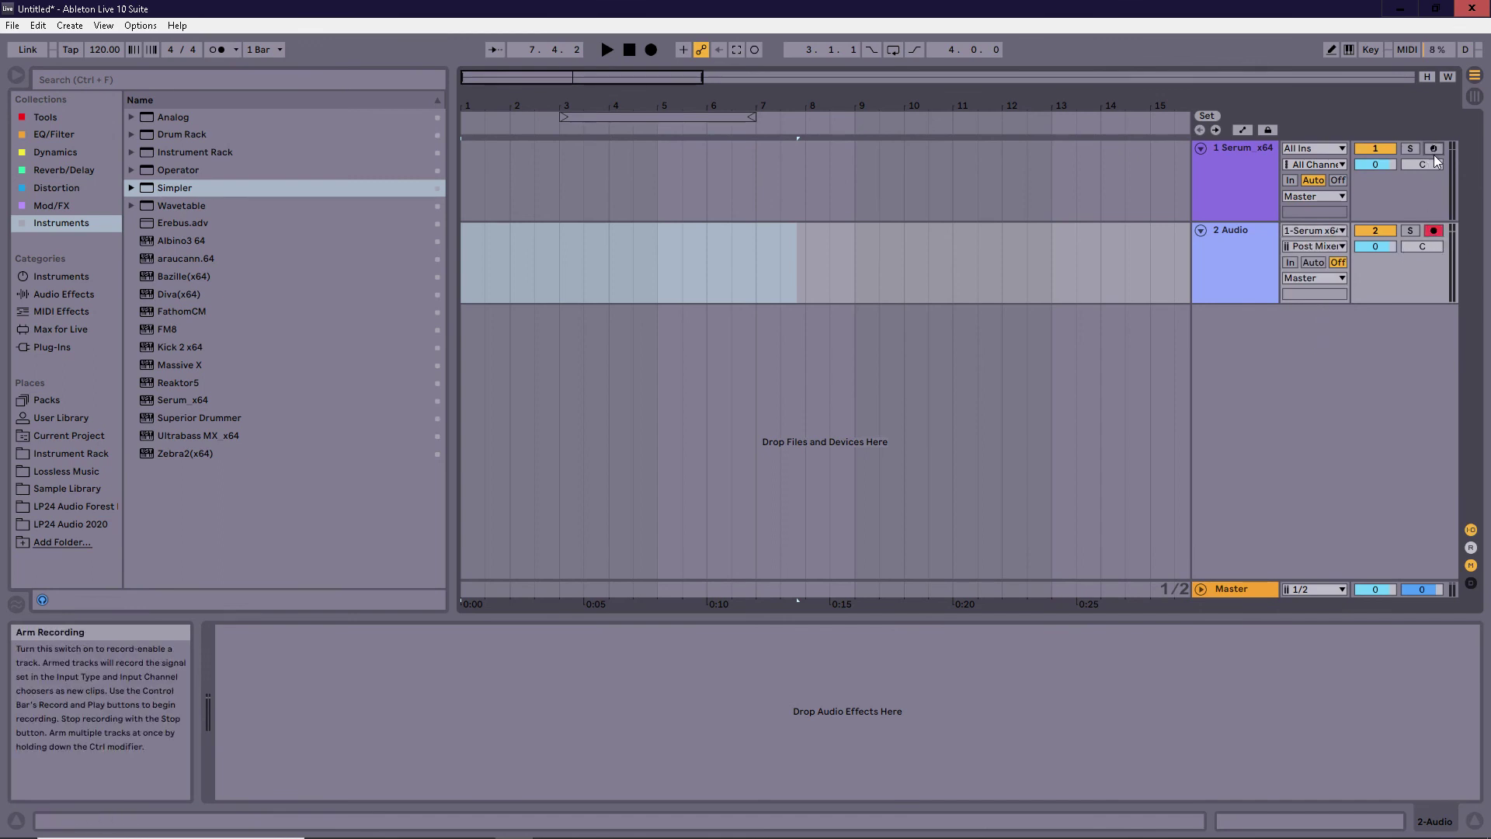
Record about five bars of Serum playing onto the MIDI and audio tracks together, and stop the recording
click(651, 50)
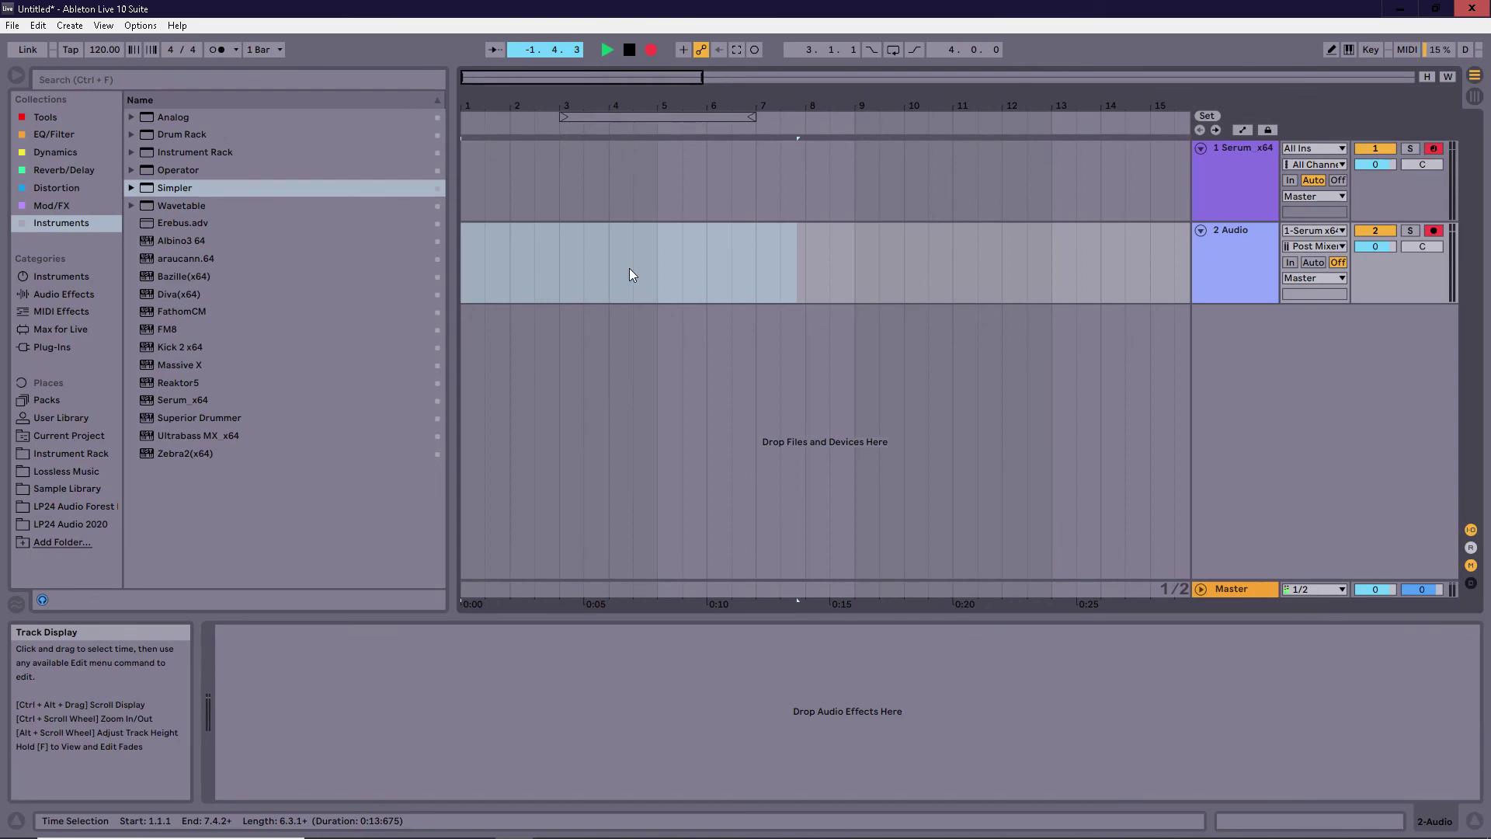
click(1223, 185)
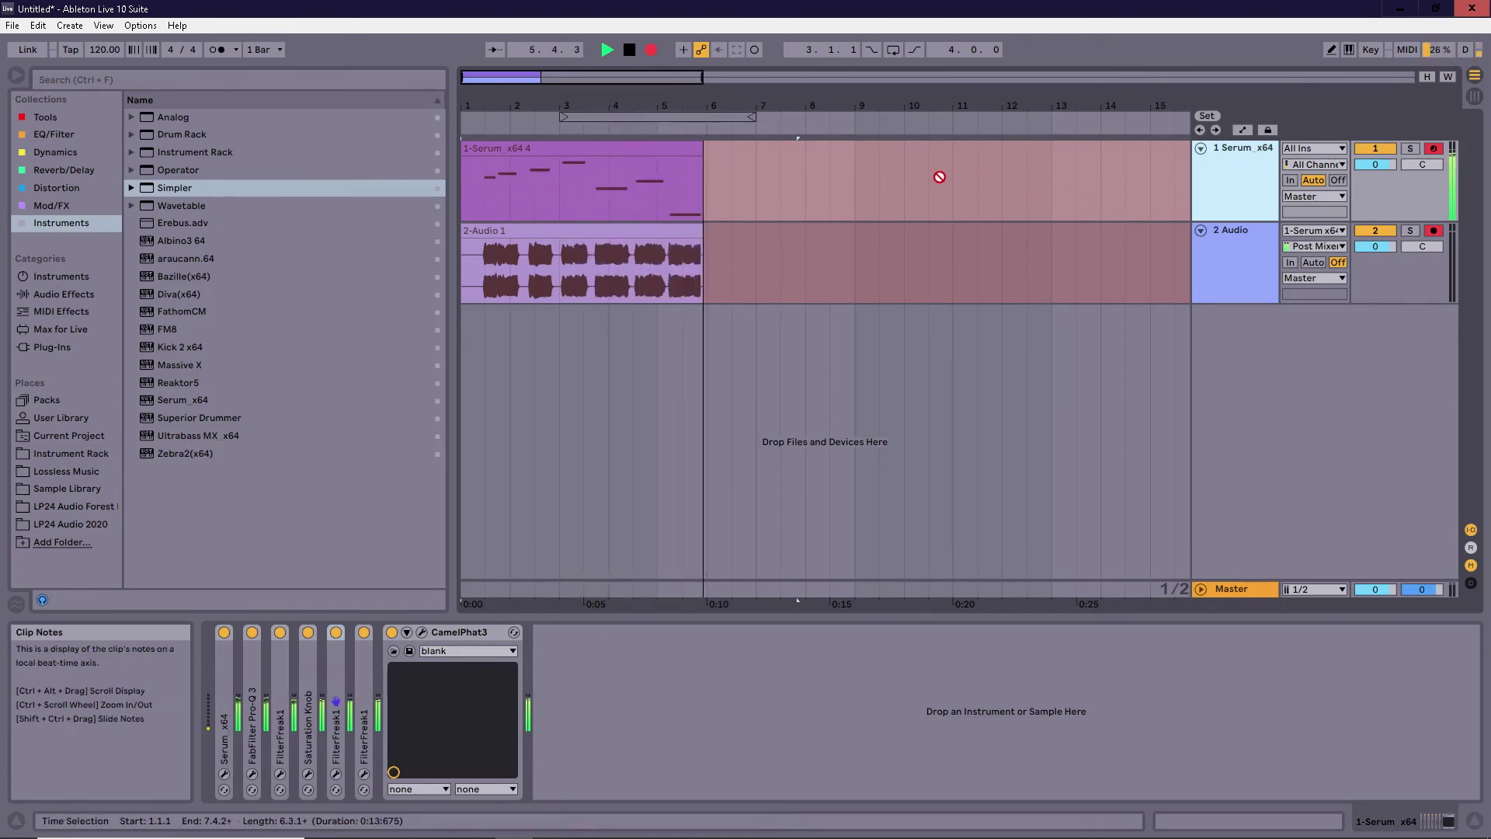
key(space)
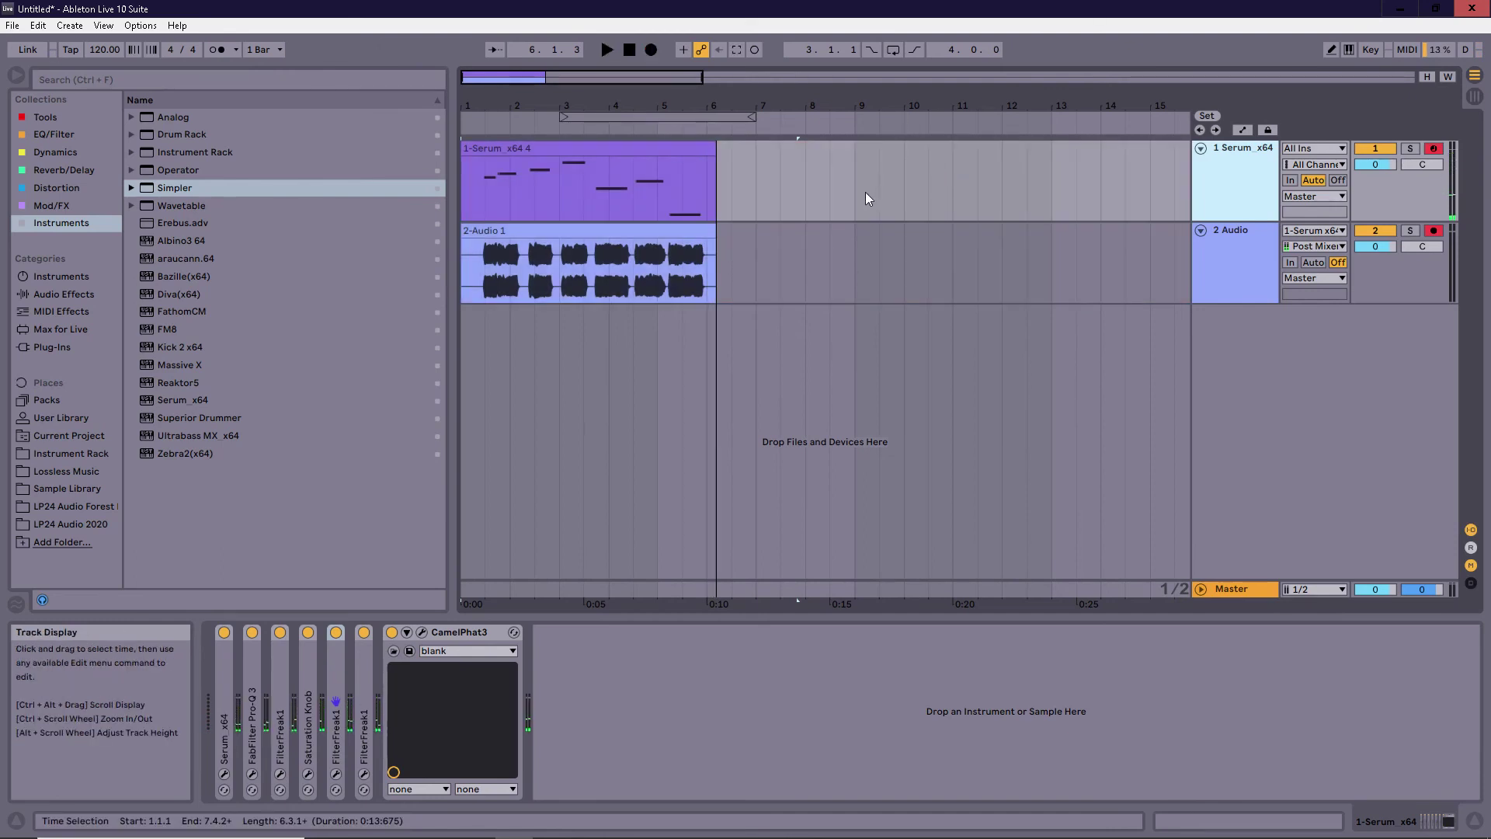
Insert a new MIDI track below the audio track that holds the recorded Serum clip
drag(879, 264, 383, 258)
drag(794, 281, 282, 256)
drag(800, 254, 230, 257)
click(1217, 282)
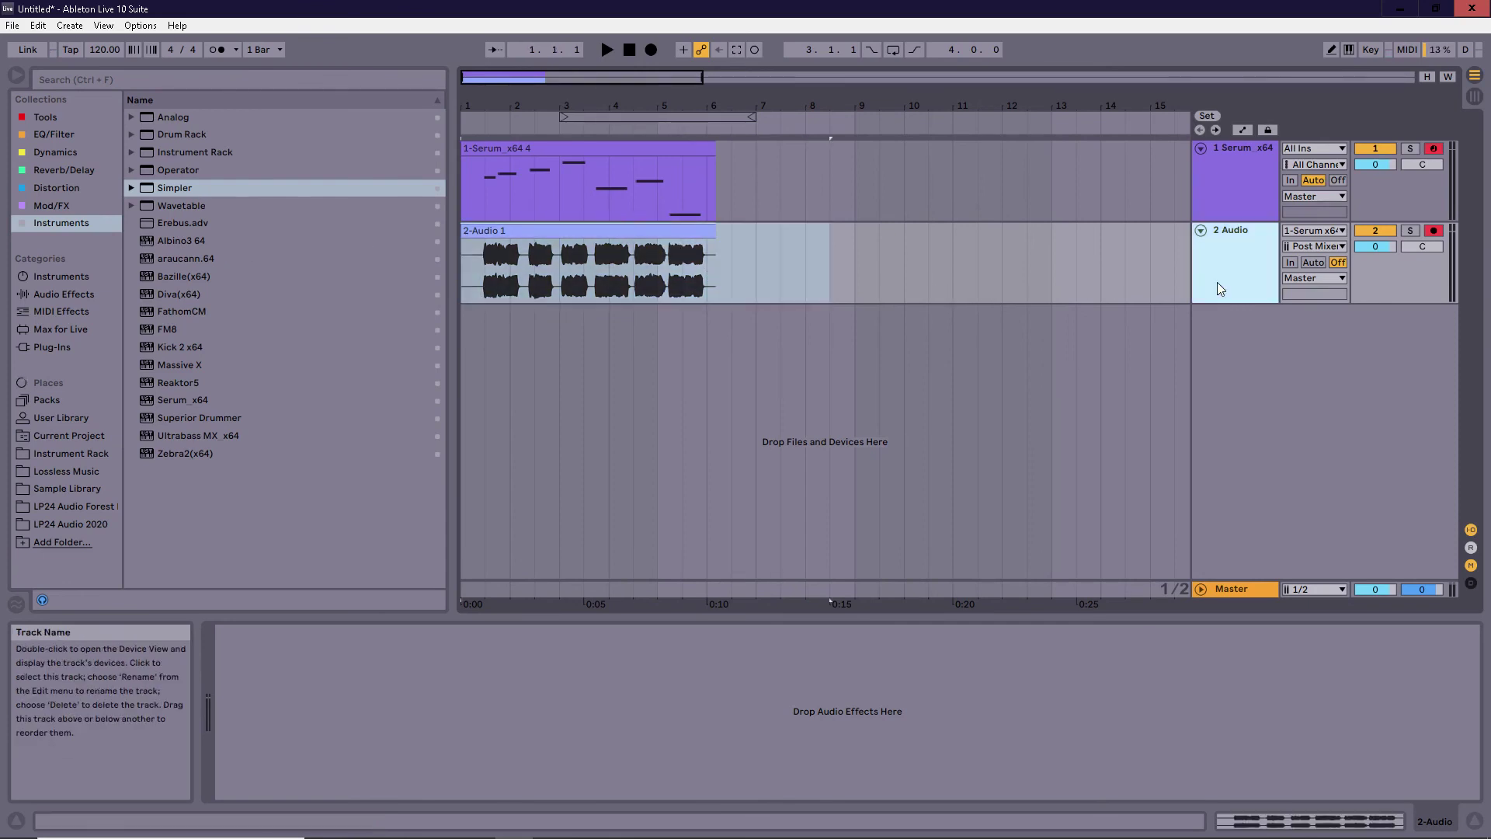
right_click(1237, 353)
click(1257, 380)
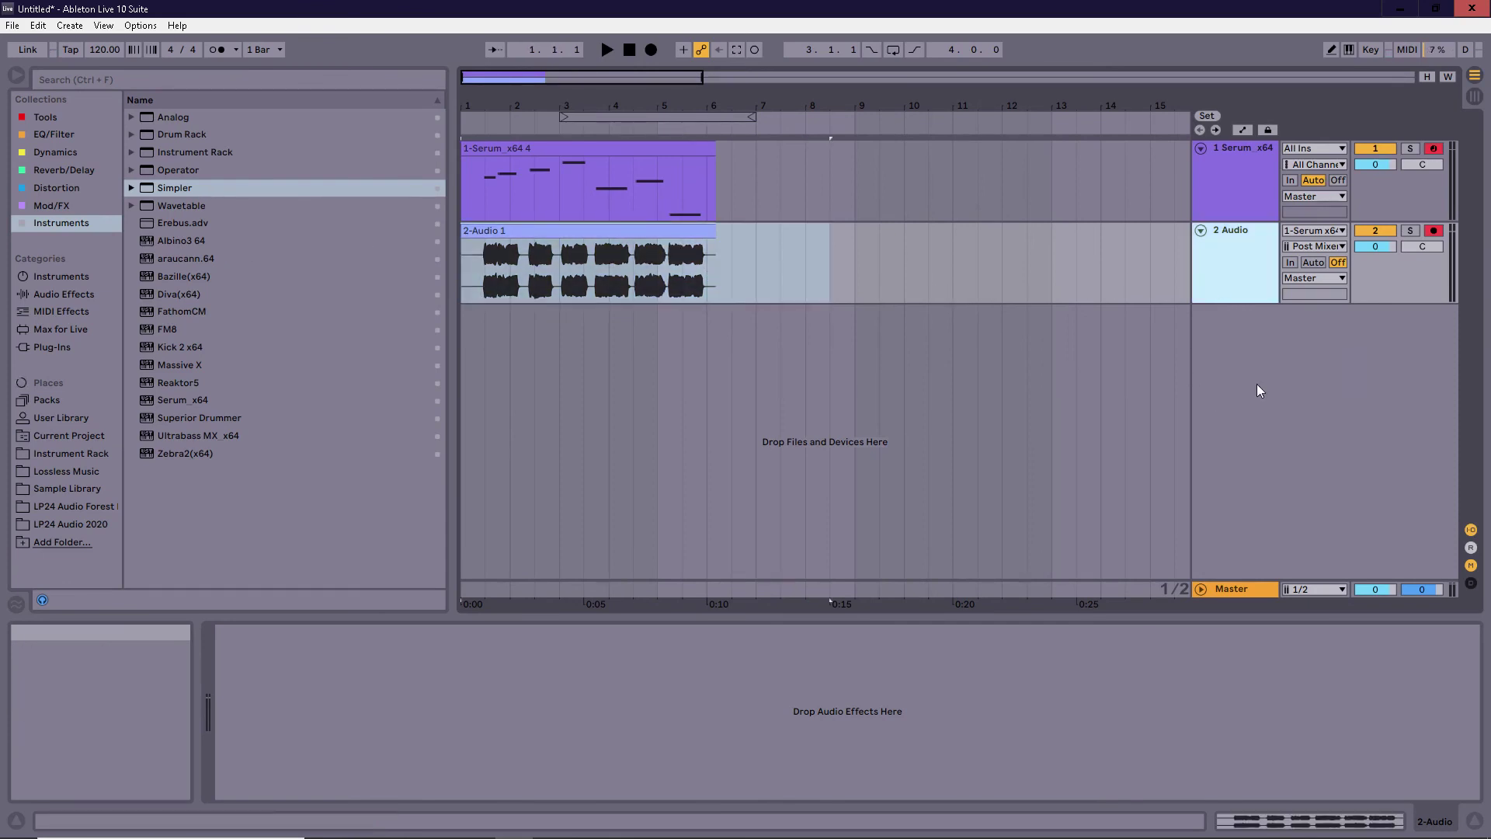
Load Simpler onto the new MIDI track and bring the recorded 2-Audio clip into it in Slice mode
click(361, 254)
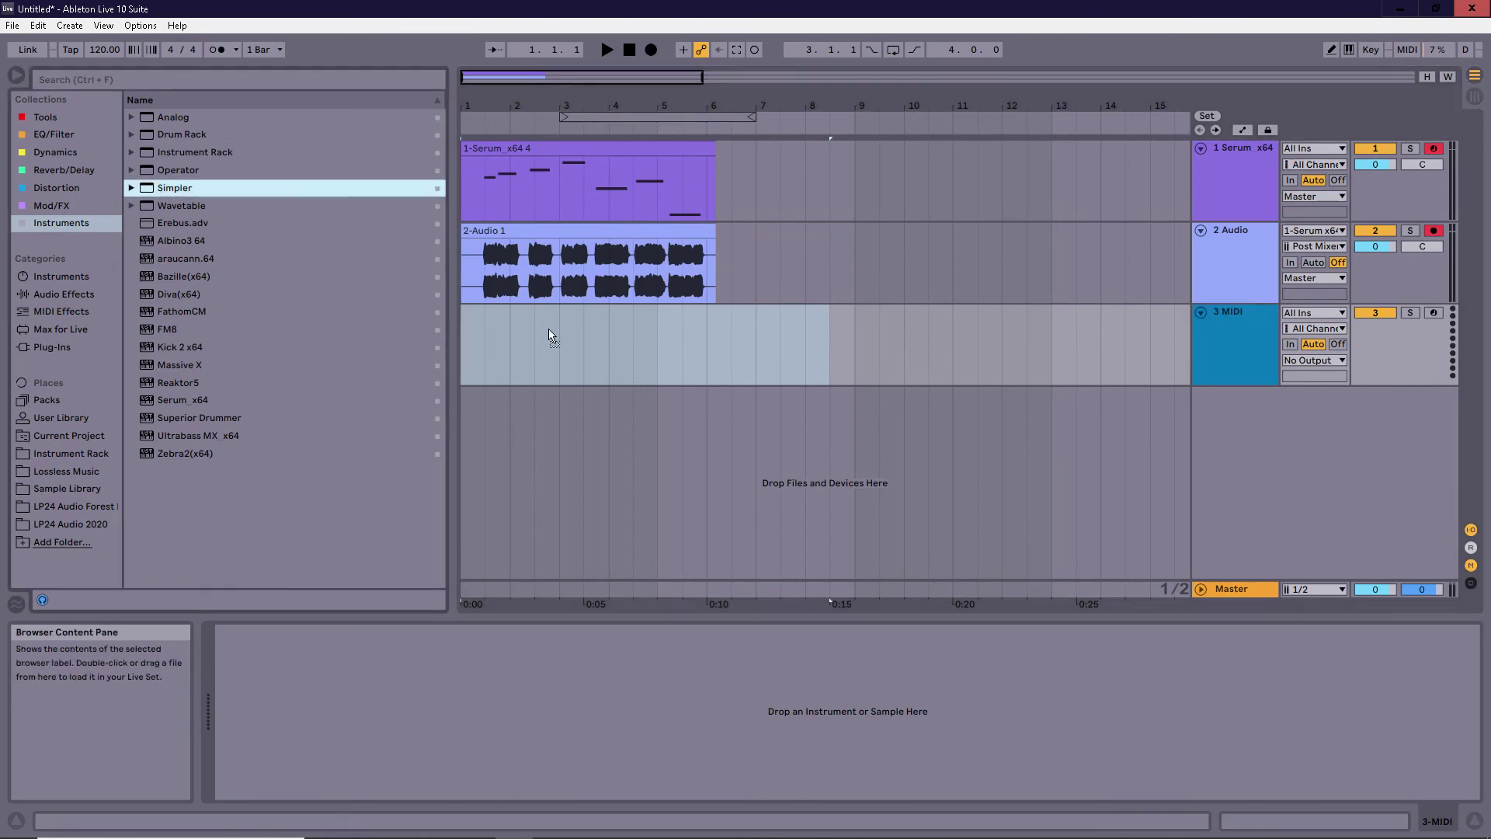
key(Return)
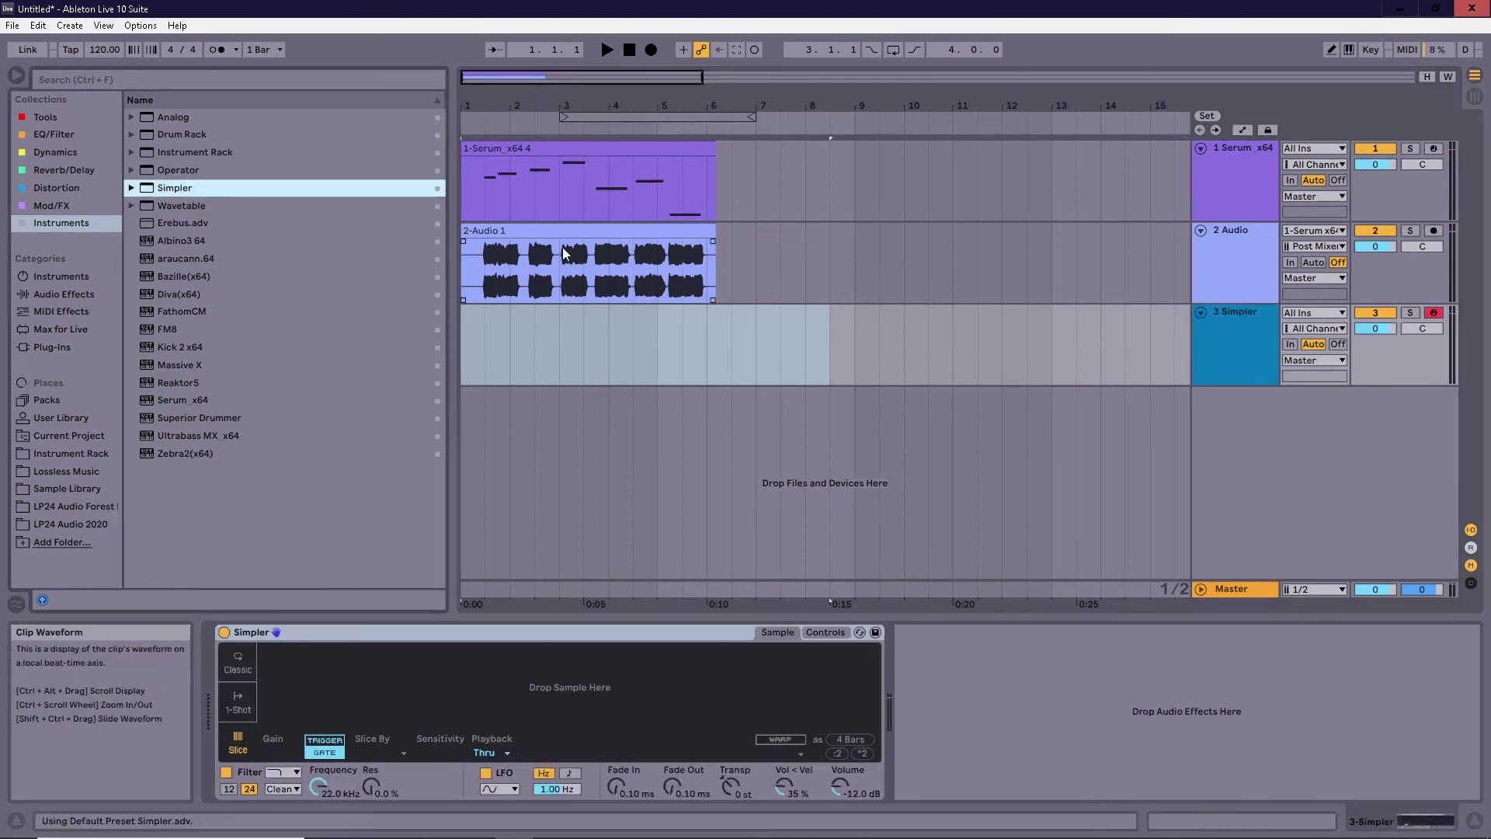
drag(567, 236, 483, 678)
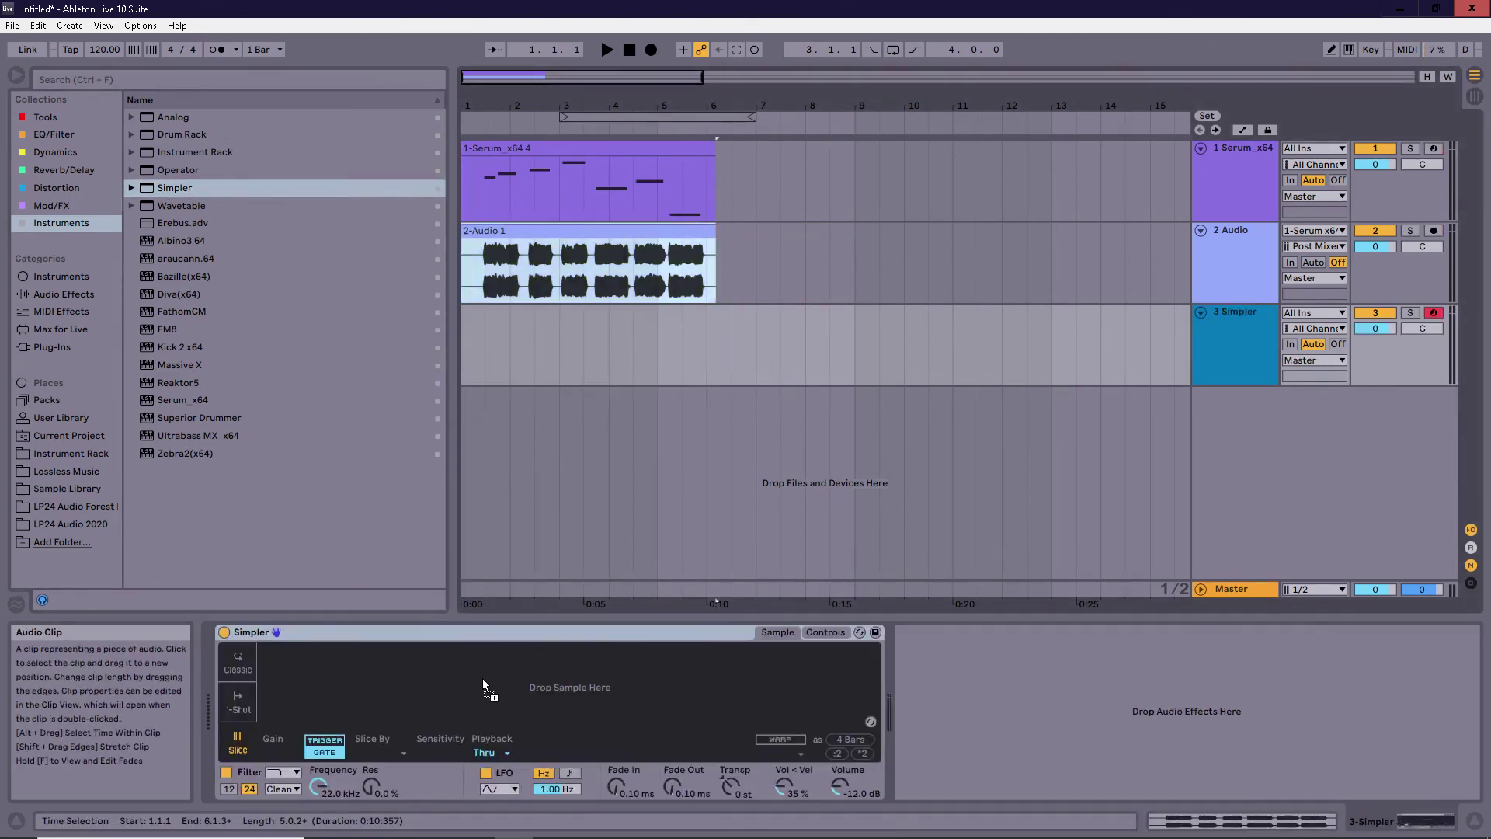
click(231, 744)
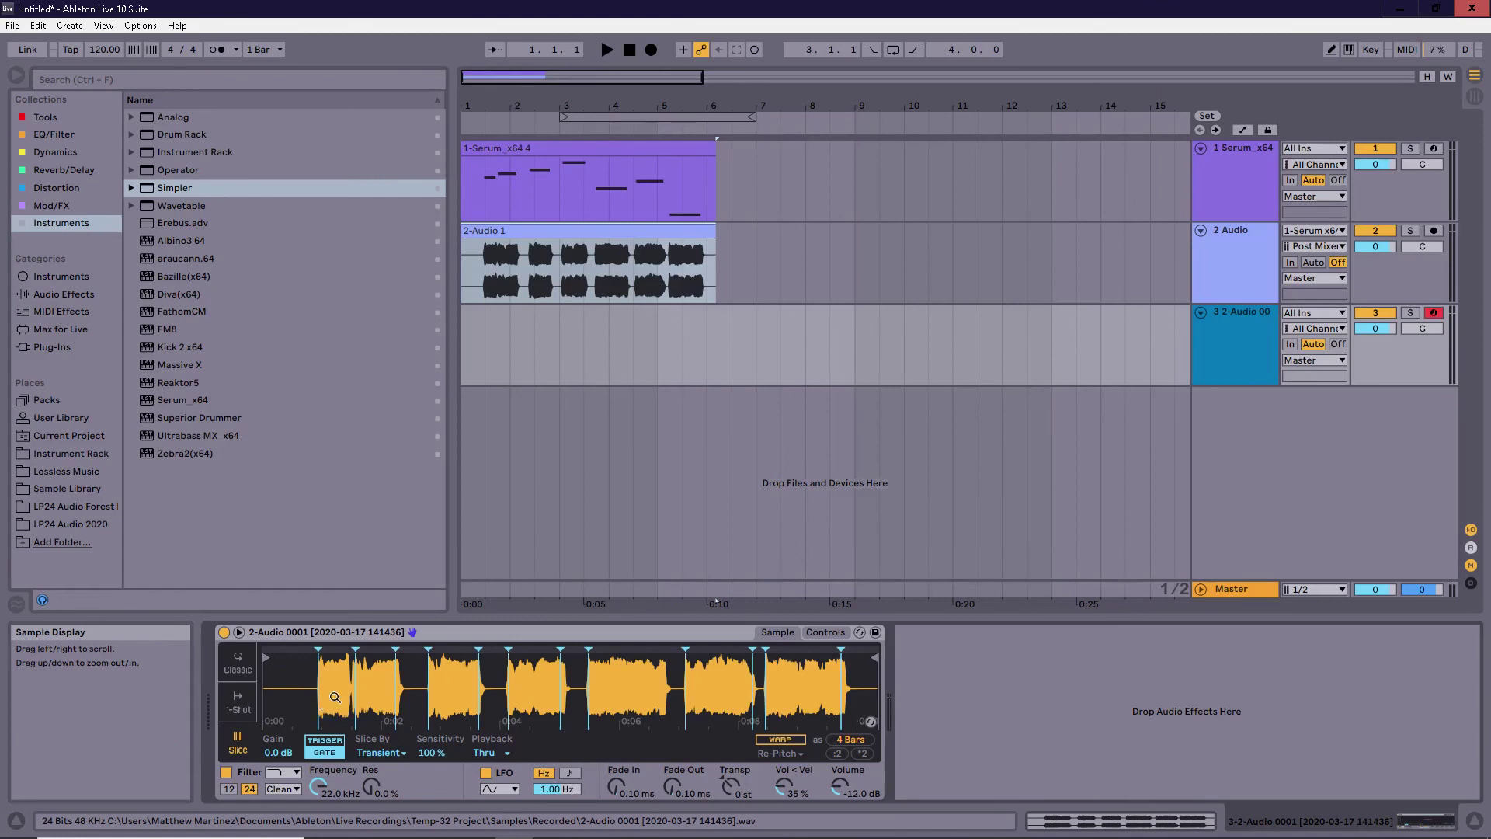
Move Simpler's second slice marker to the start of the second note and audition the first slices
drag(432, 653, 432, 707)
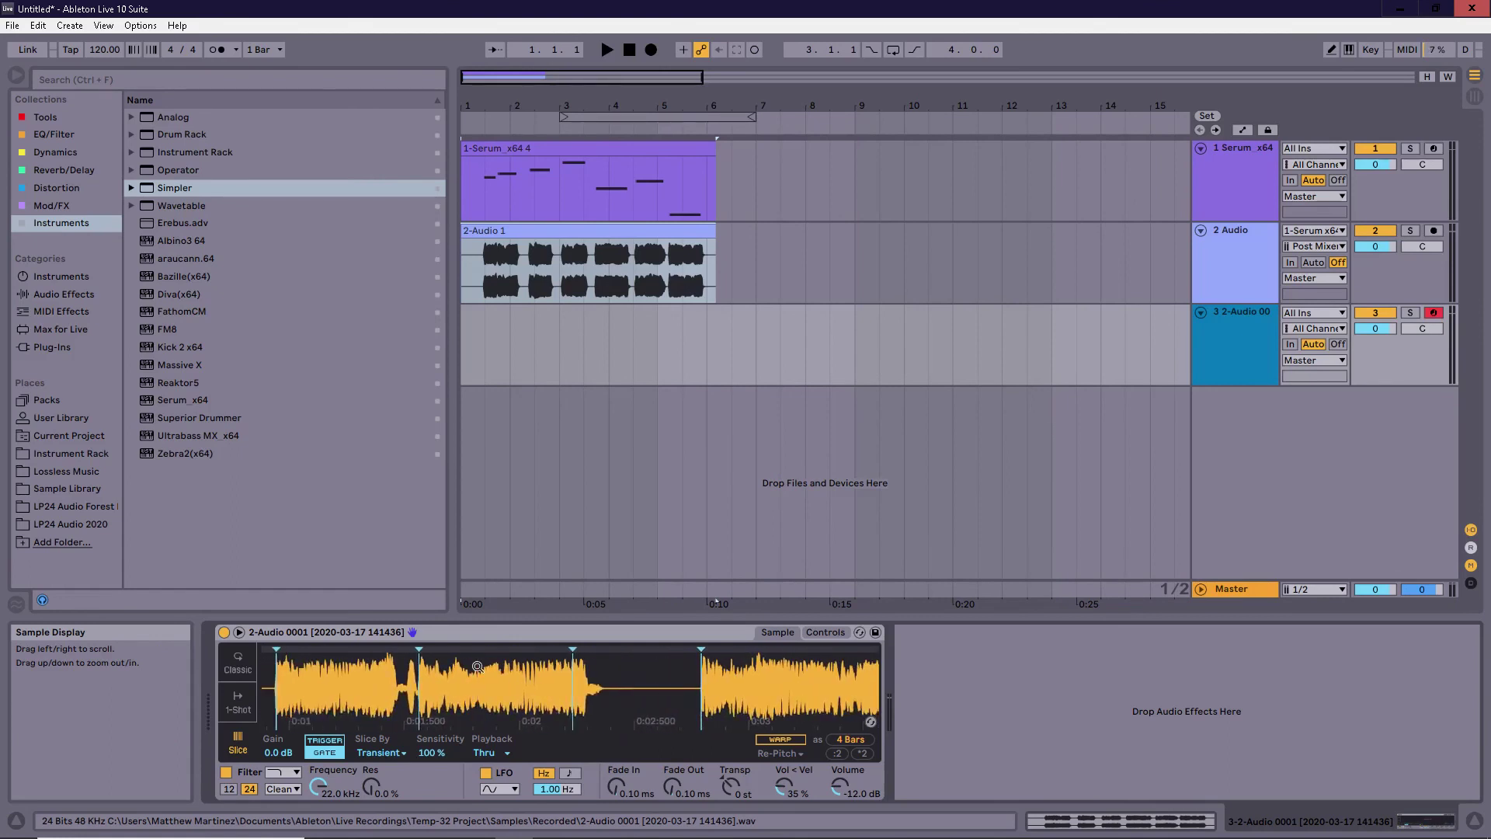
drag(419, 649, 406, 649)
double_click(277, 651)
drag(348, 703, 360, 680)
click(353, 691)
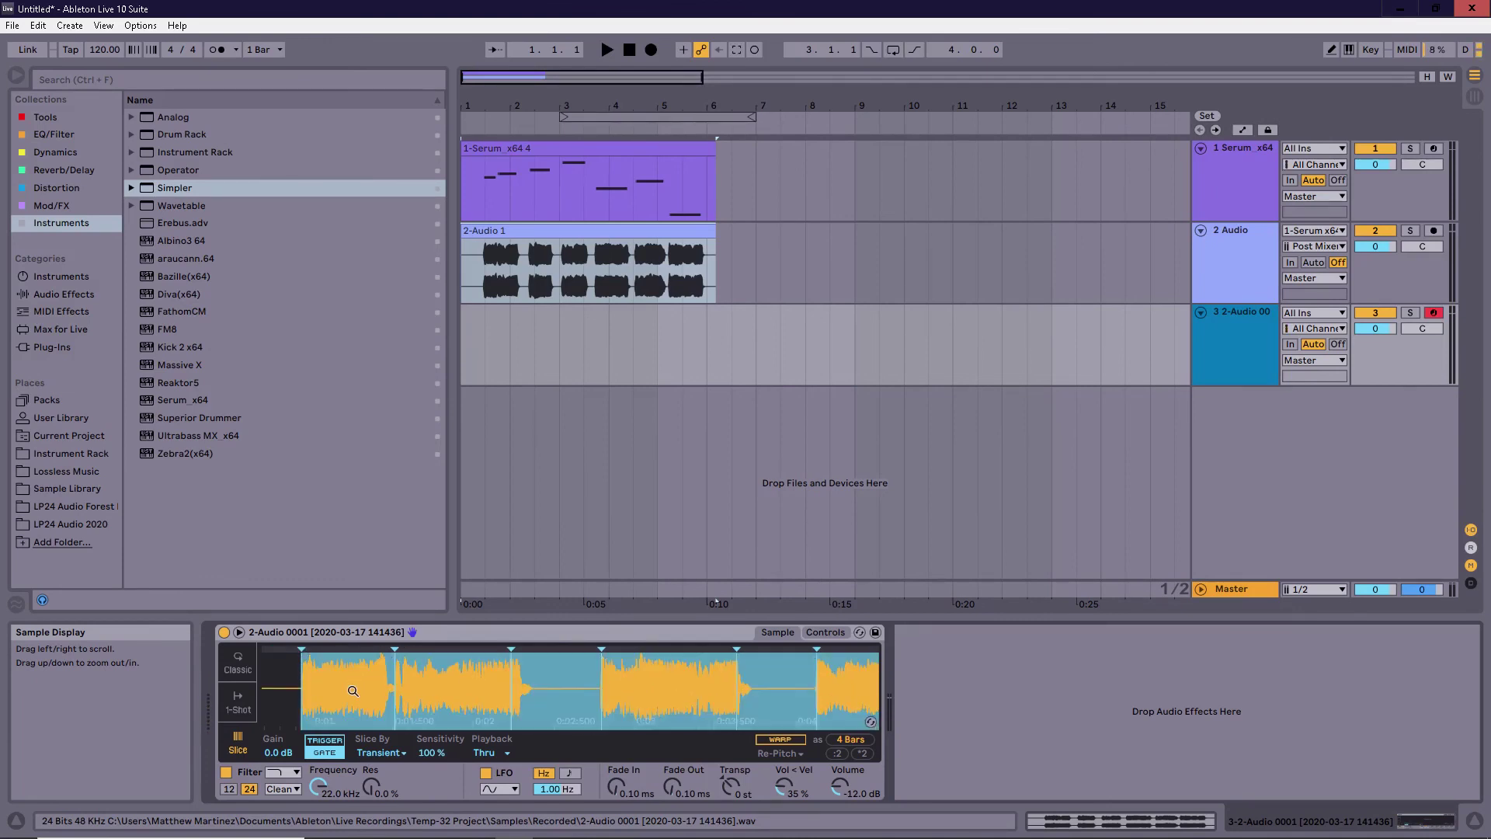
click(434, 709)
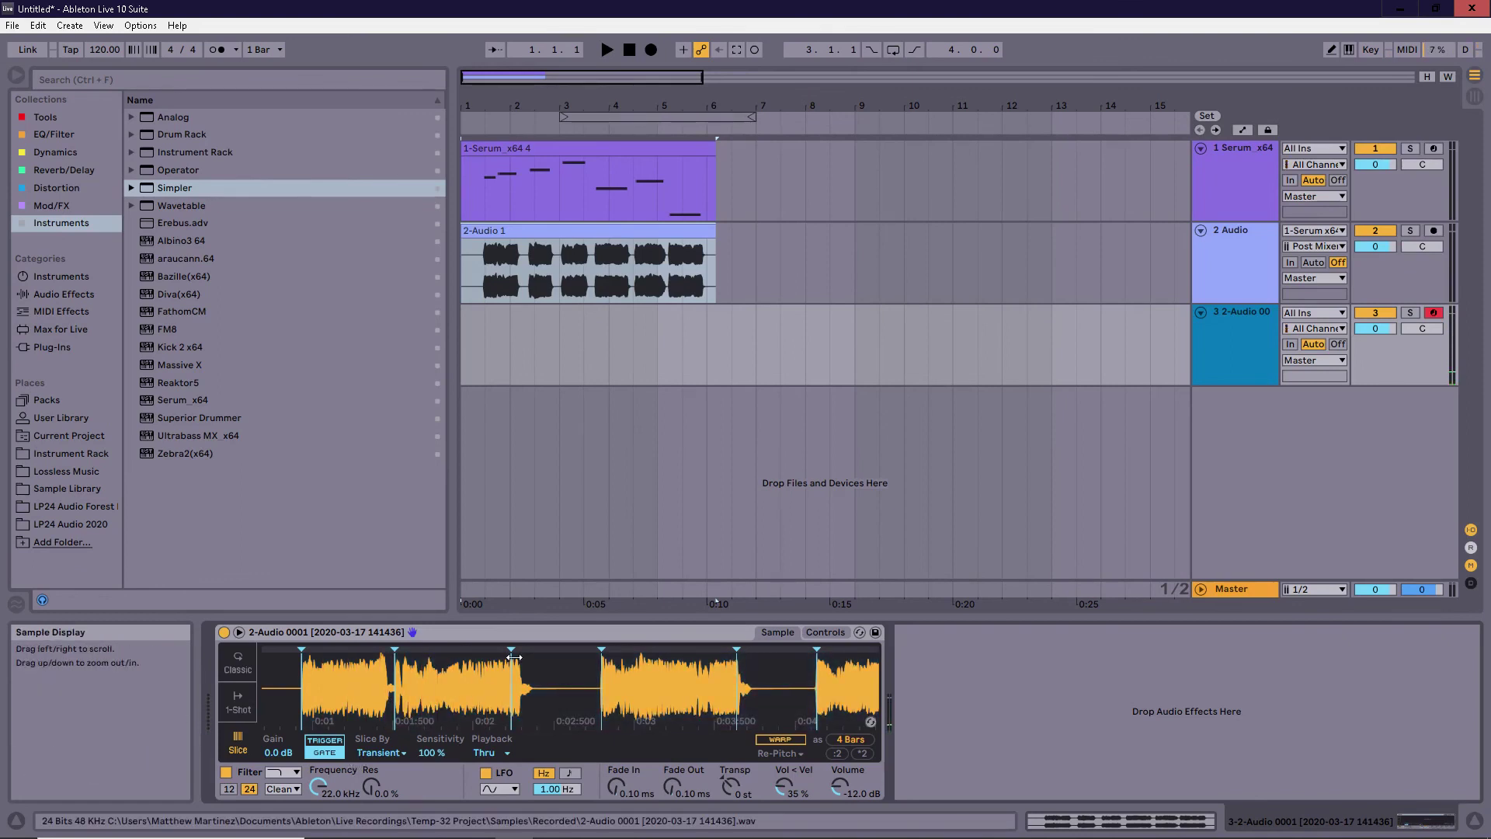
Move the third slice marker to the tail end of the second note and audition the slice
drag(511, 657, 531, 656)
click(439, 690)
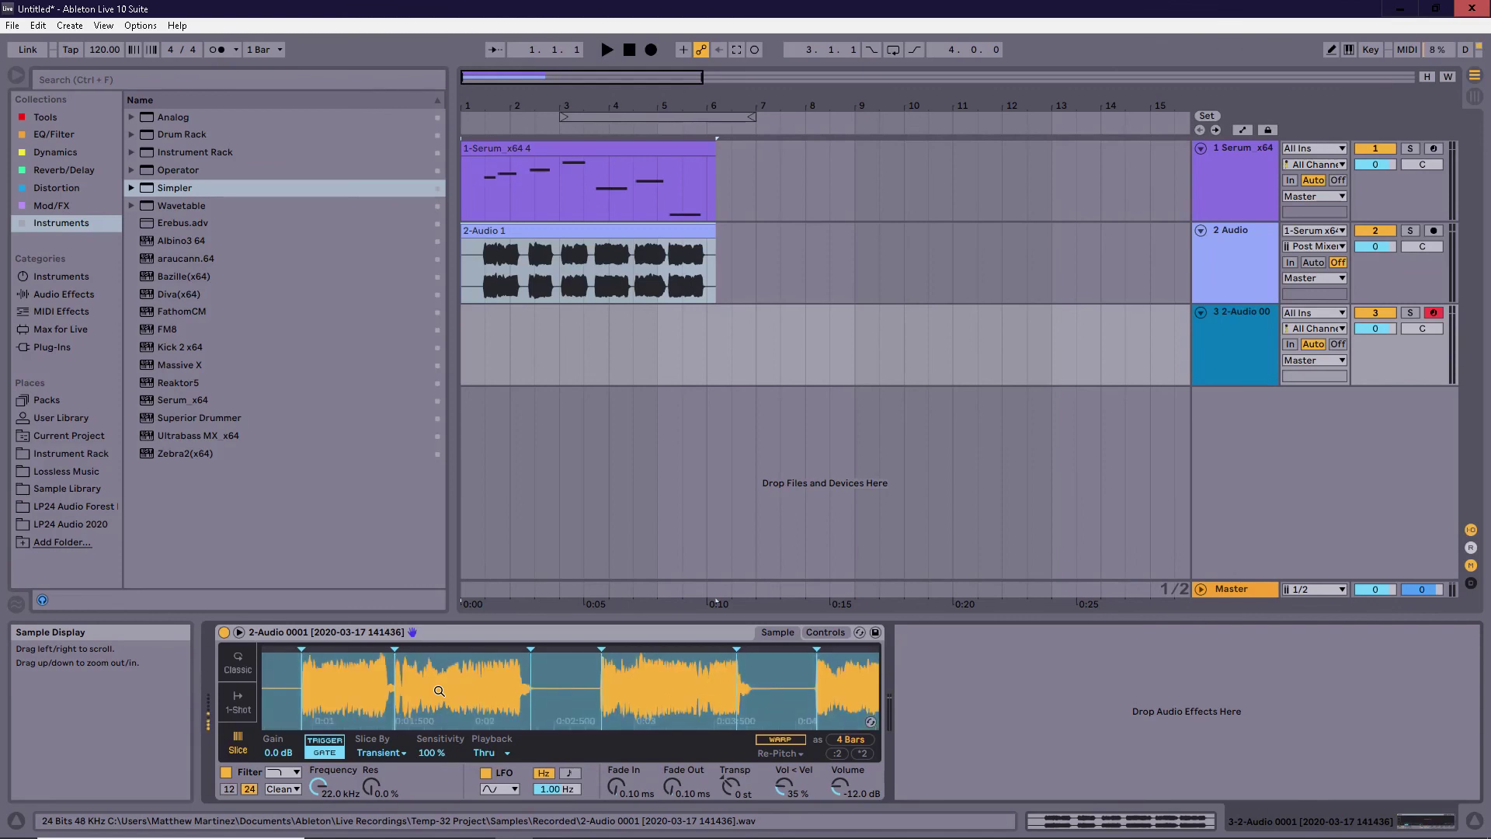
click(439, 691)
click(439, 690)
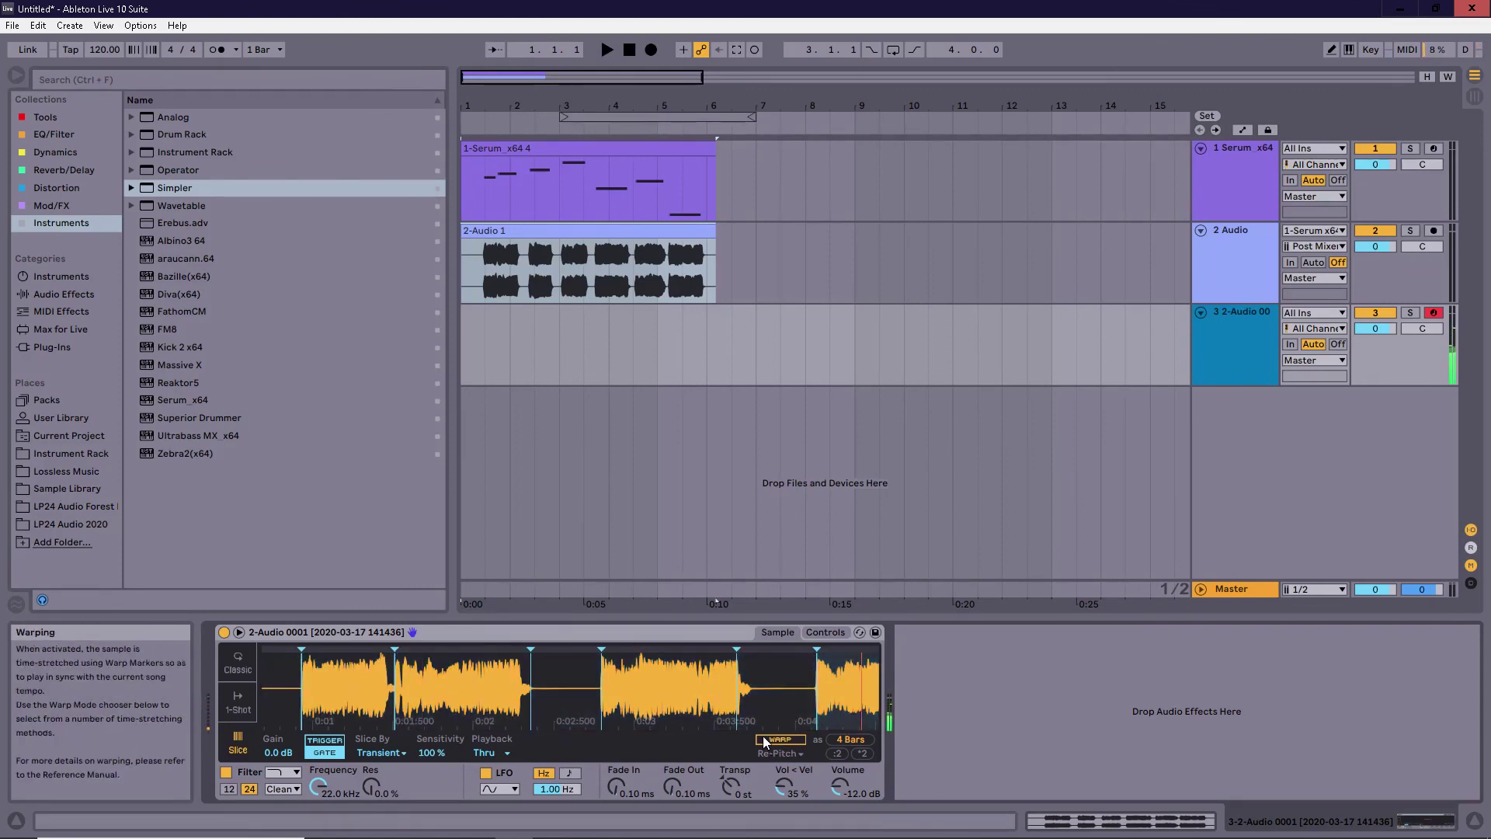
Delete the slice markers at the tails of the second, third and fourth notes and move the sample start to the first note
mouse_move(722, 688)
mouse_down()
mouse_move(614, 682)
mouse_move(655, 657)
mouse_up()
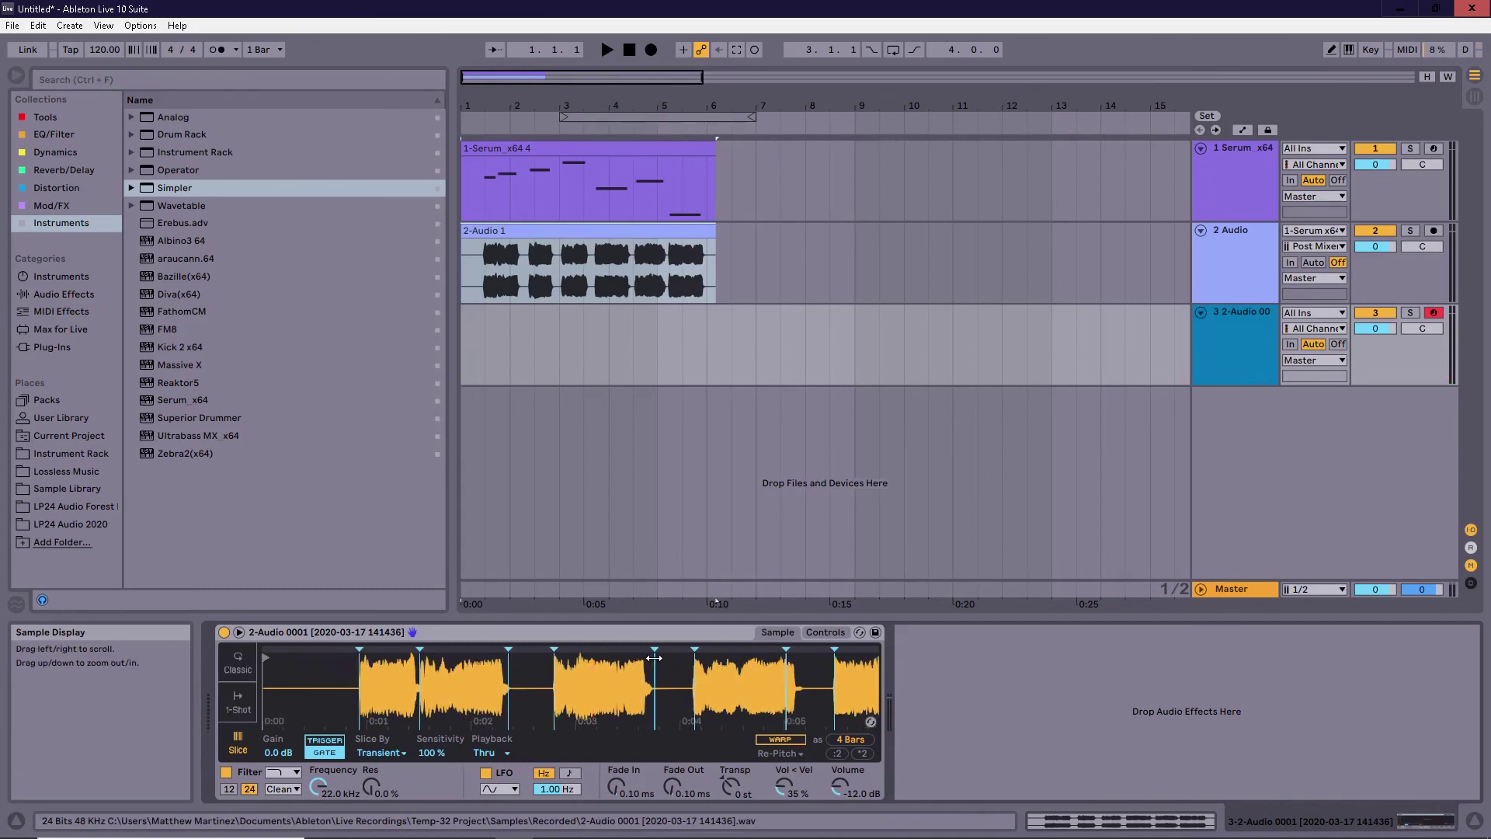
double_click(655, 658)
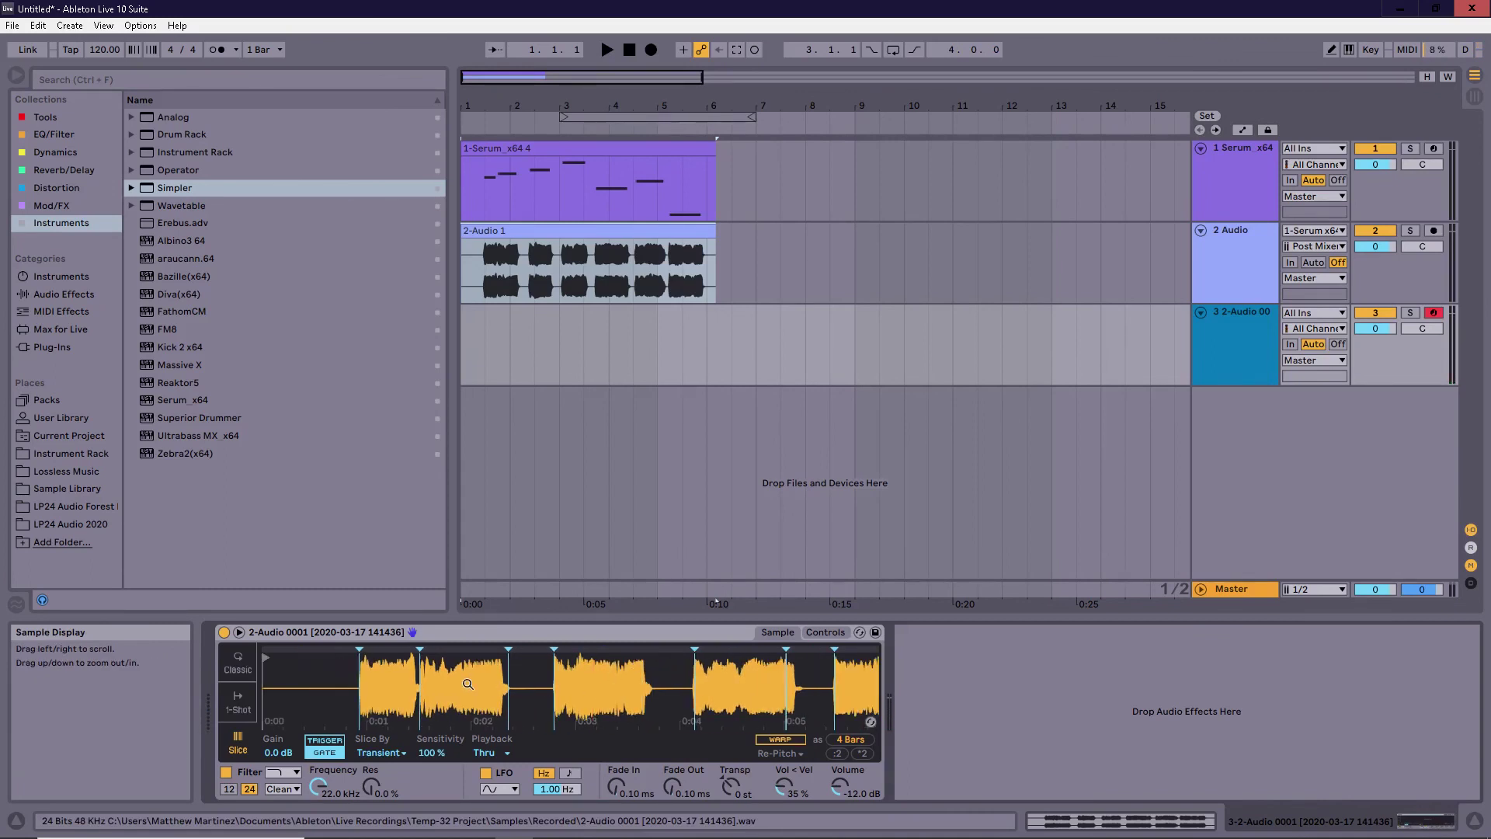
double_click(508, 656)
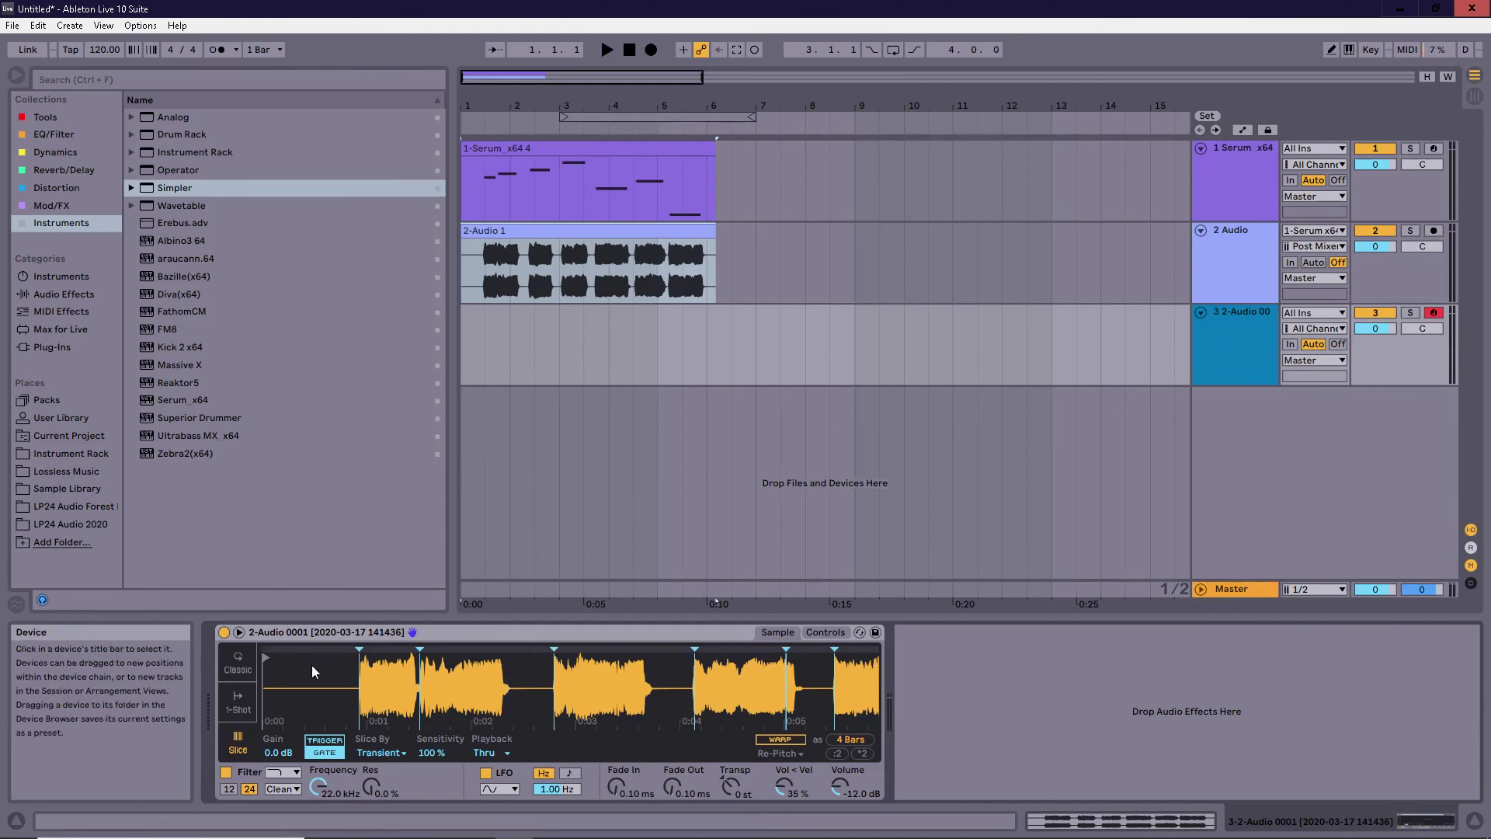
drag(268, 660, 363, 672)
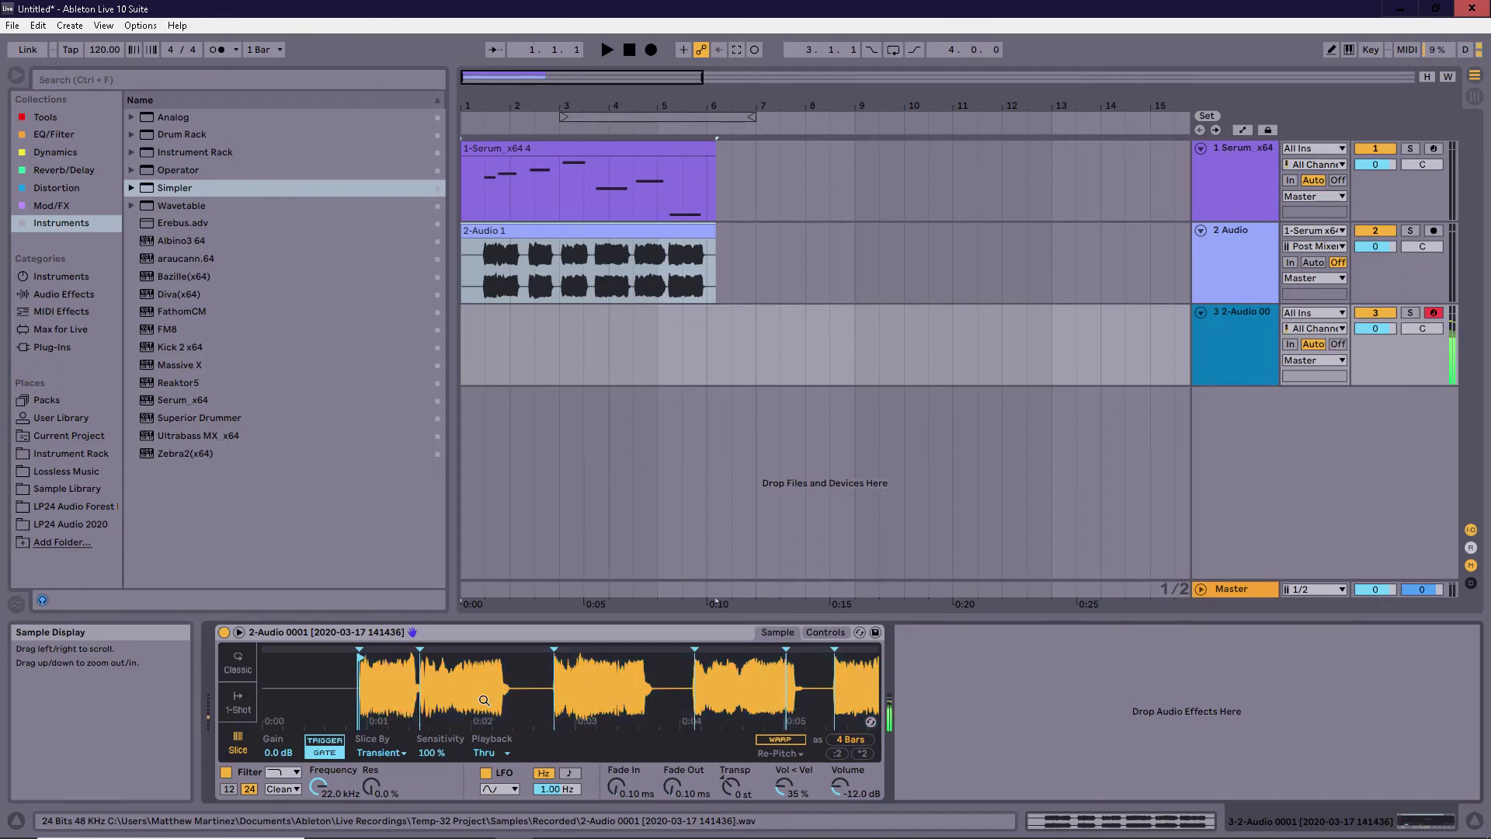
drag(487, 695, 505, 654)
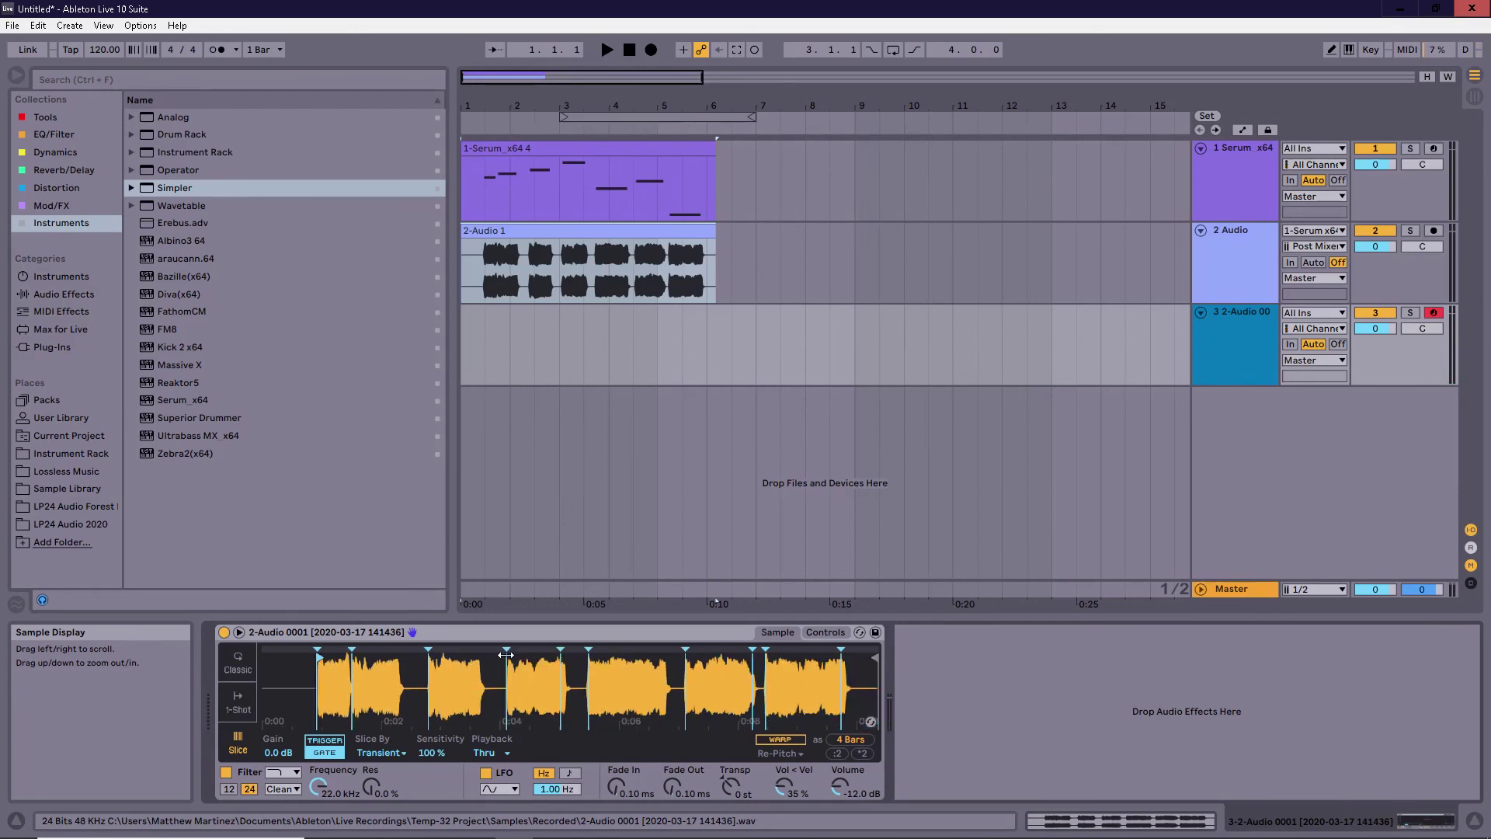
double_click(563, 651)
Rename the Simpler device as neurobass and save it as a preset in the User Library
click(278, 633)
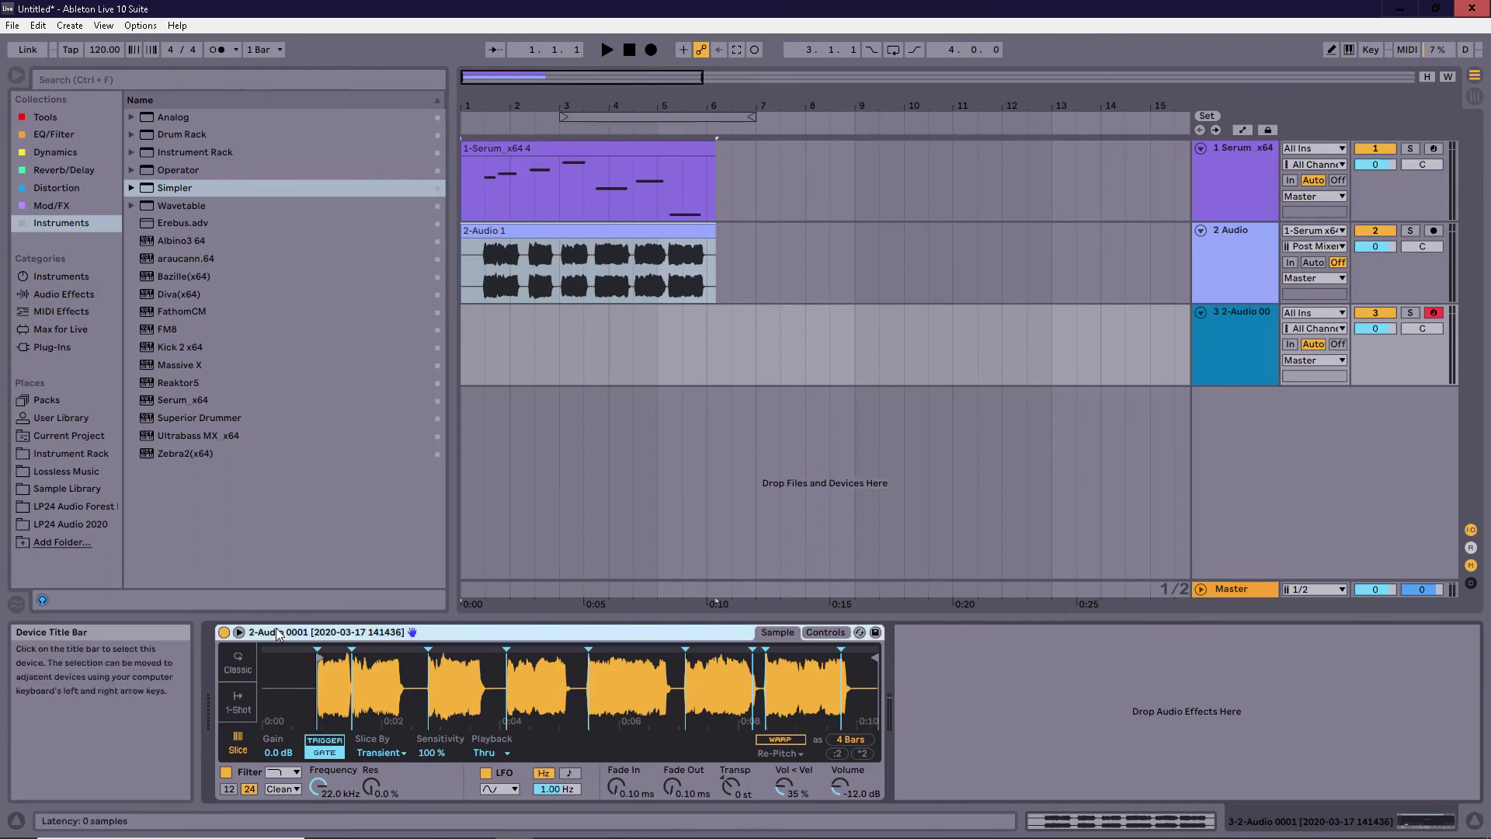
key(ctrl+r)
text(me)
text(urobass)
key(Return)
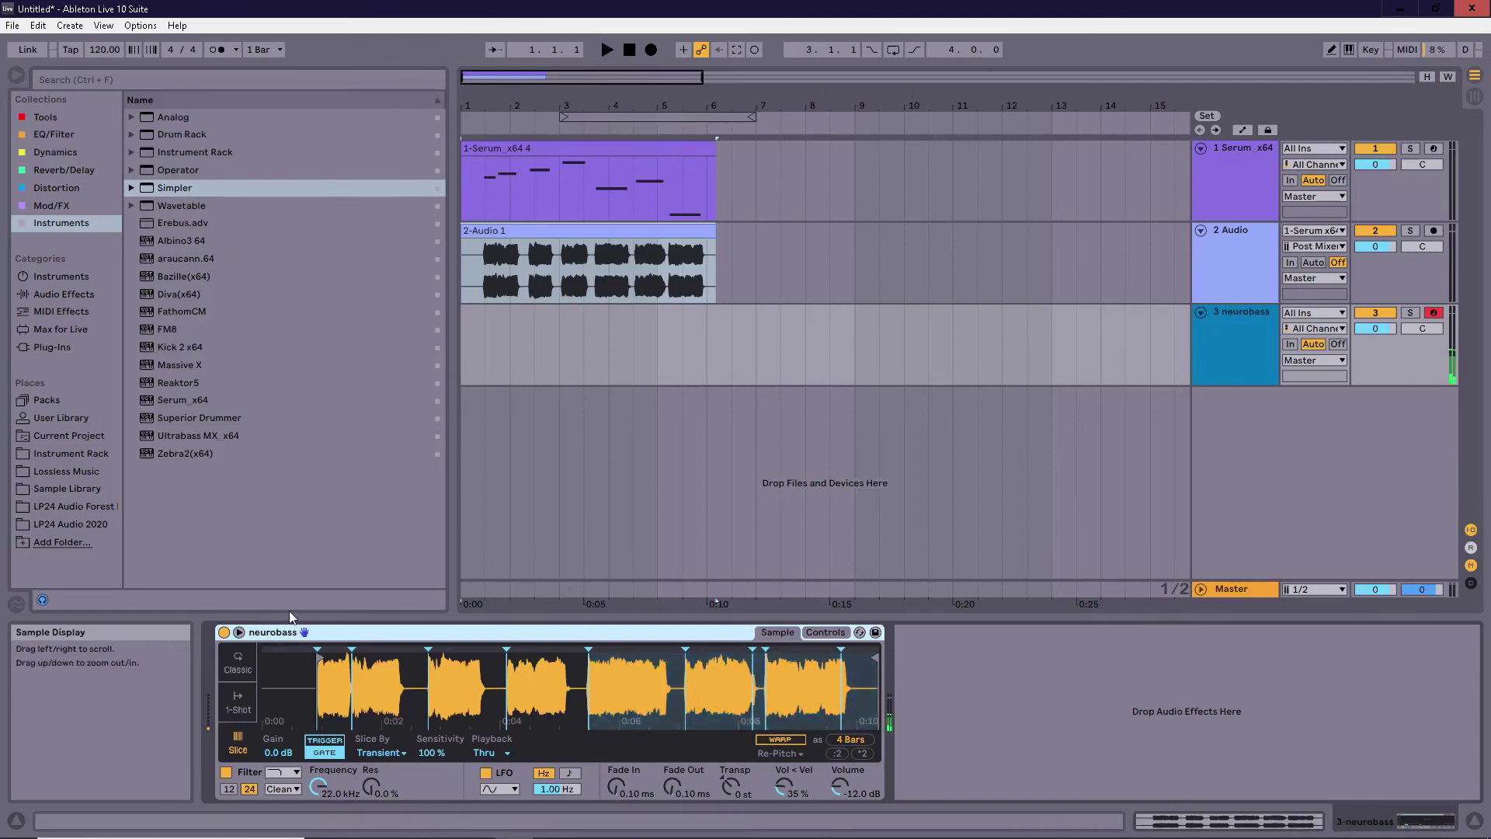
click(875, 632)
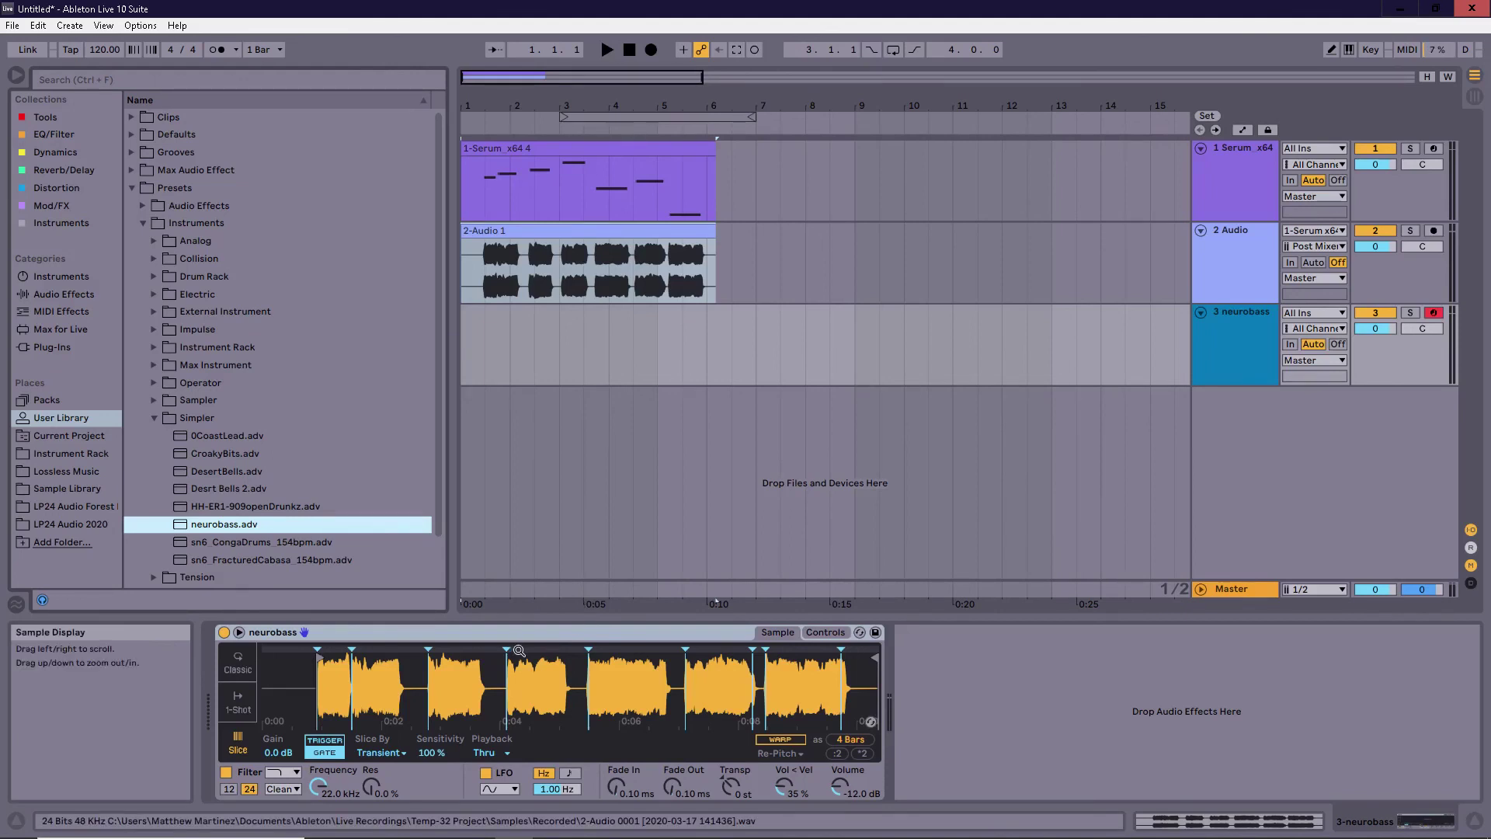
Play the recorded audio briefly from bar 2 and deactivate the Serum track
click(511, 273)
key(space)
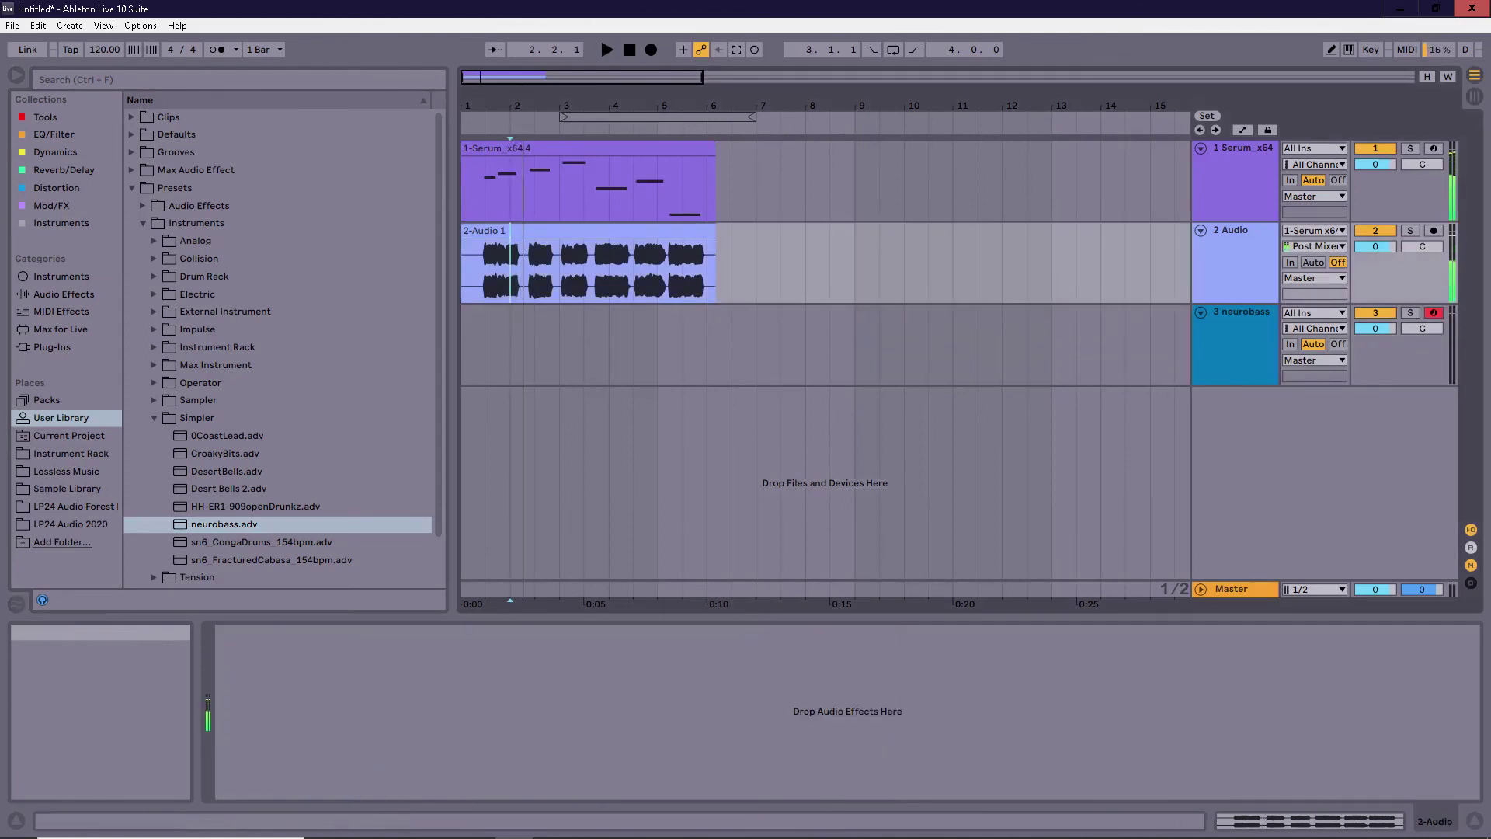
key(plus)
key(plus)
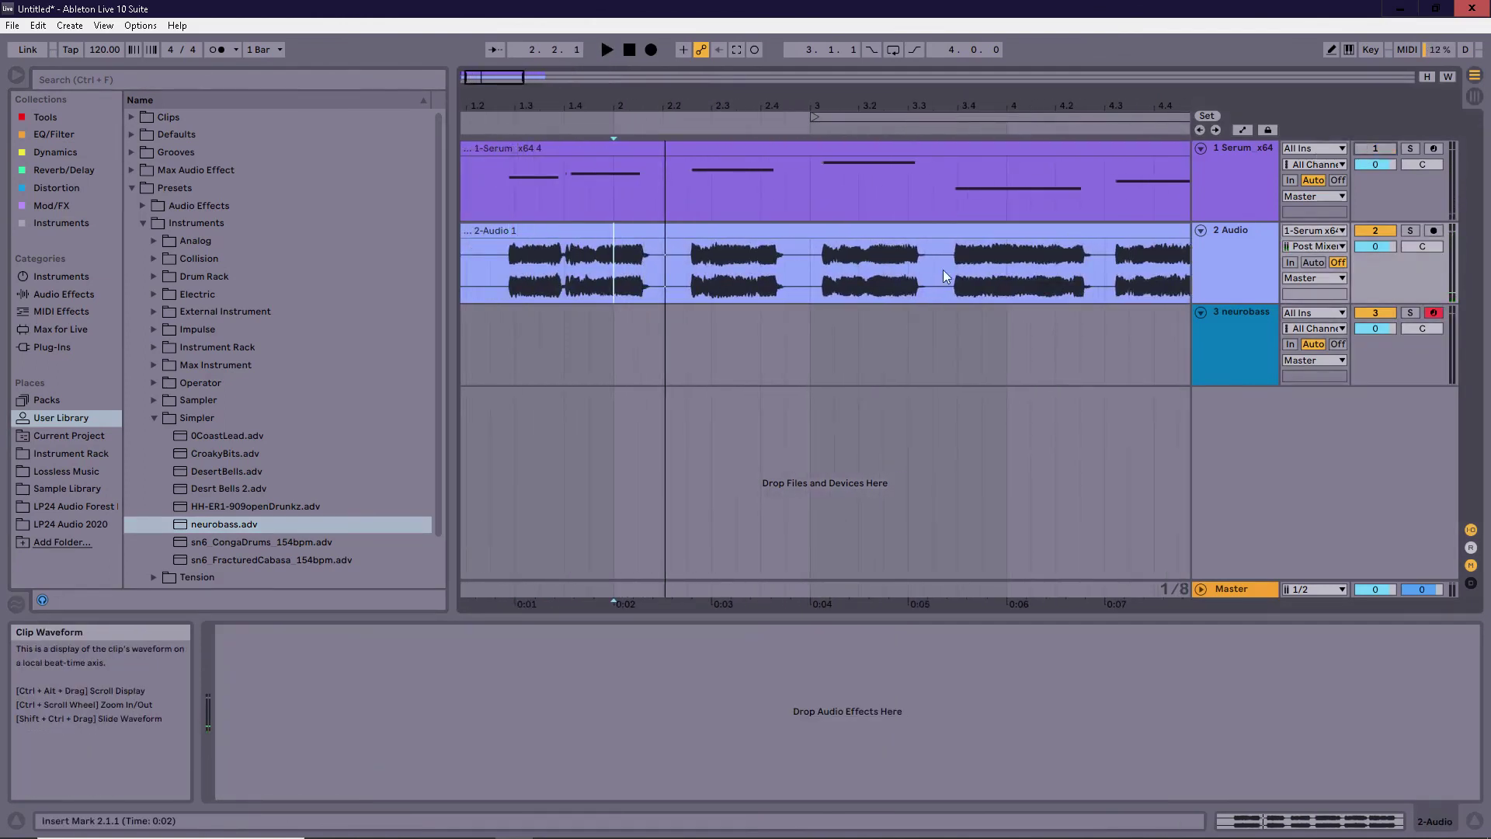
Try to place the recorded audio segment from 3.1.1 to 3.3.3 on the neurobass MIDI track
drag(935, 273, 803, 277)
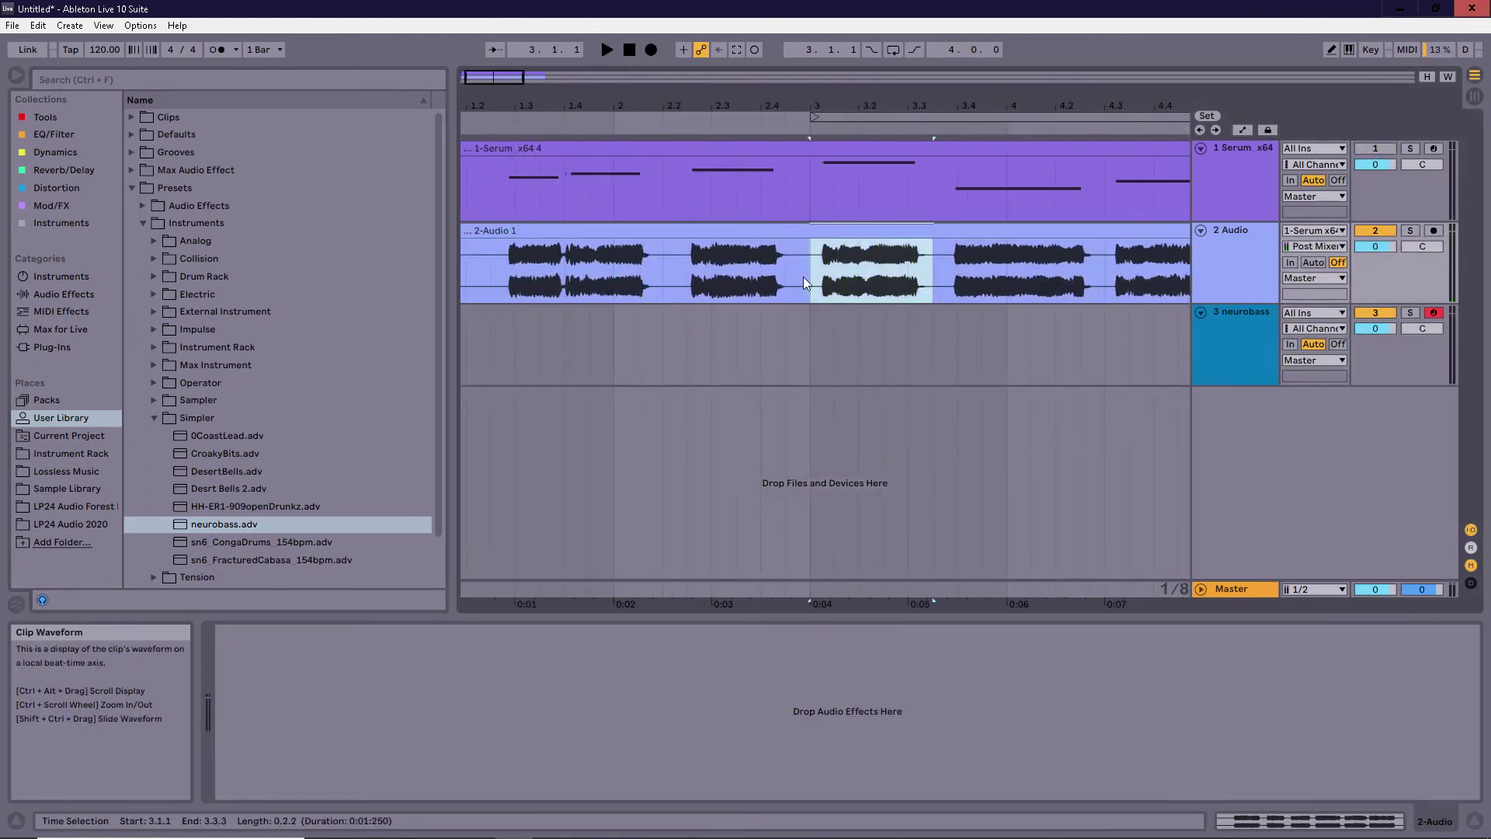
drag(901, 272, 830, 309)
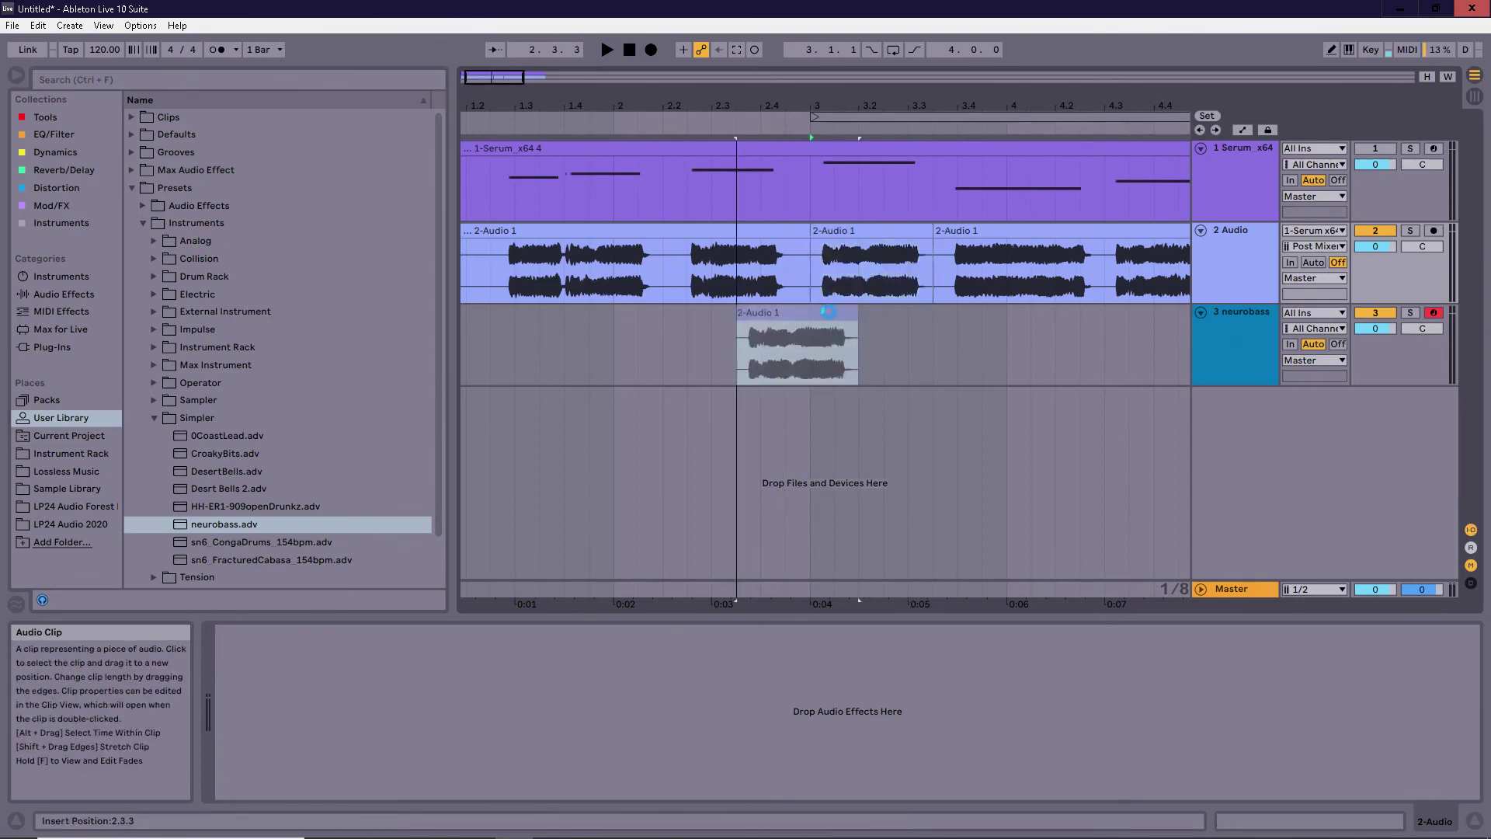
click(752, 482)
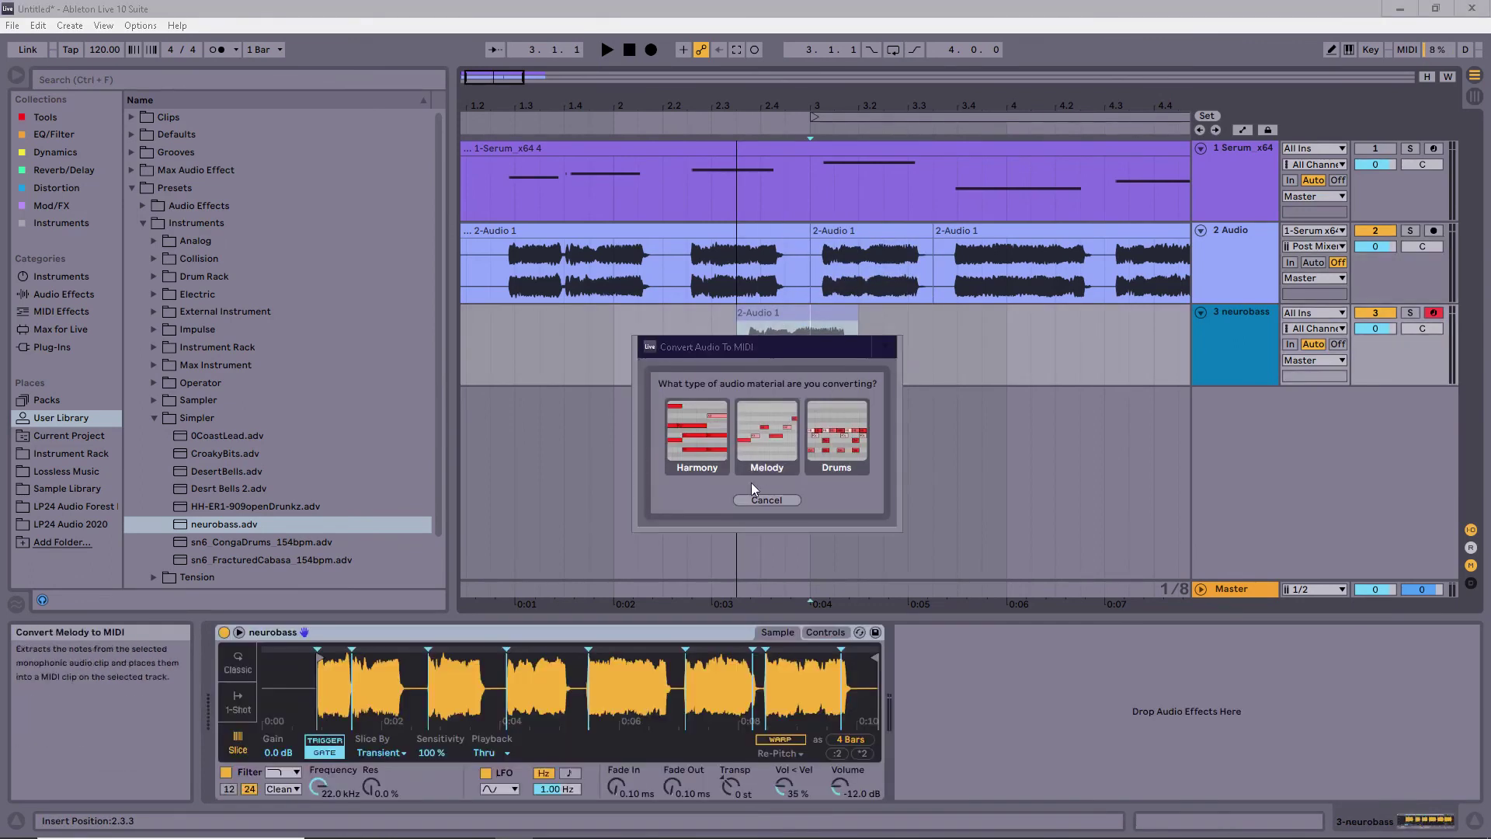
click(803, 332)
drag(807, 107, 676, 104)
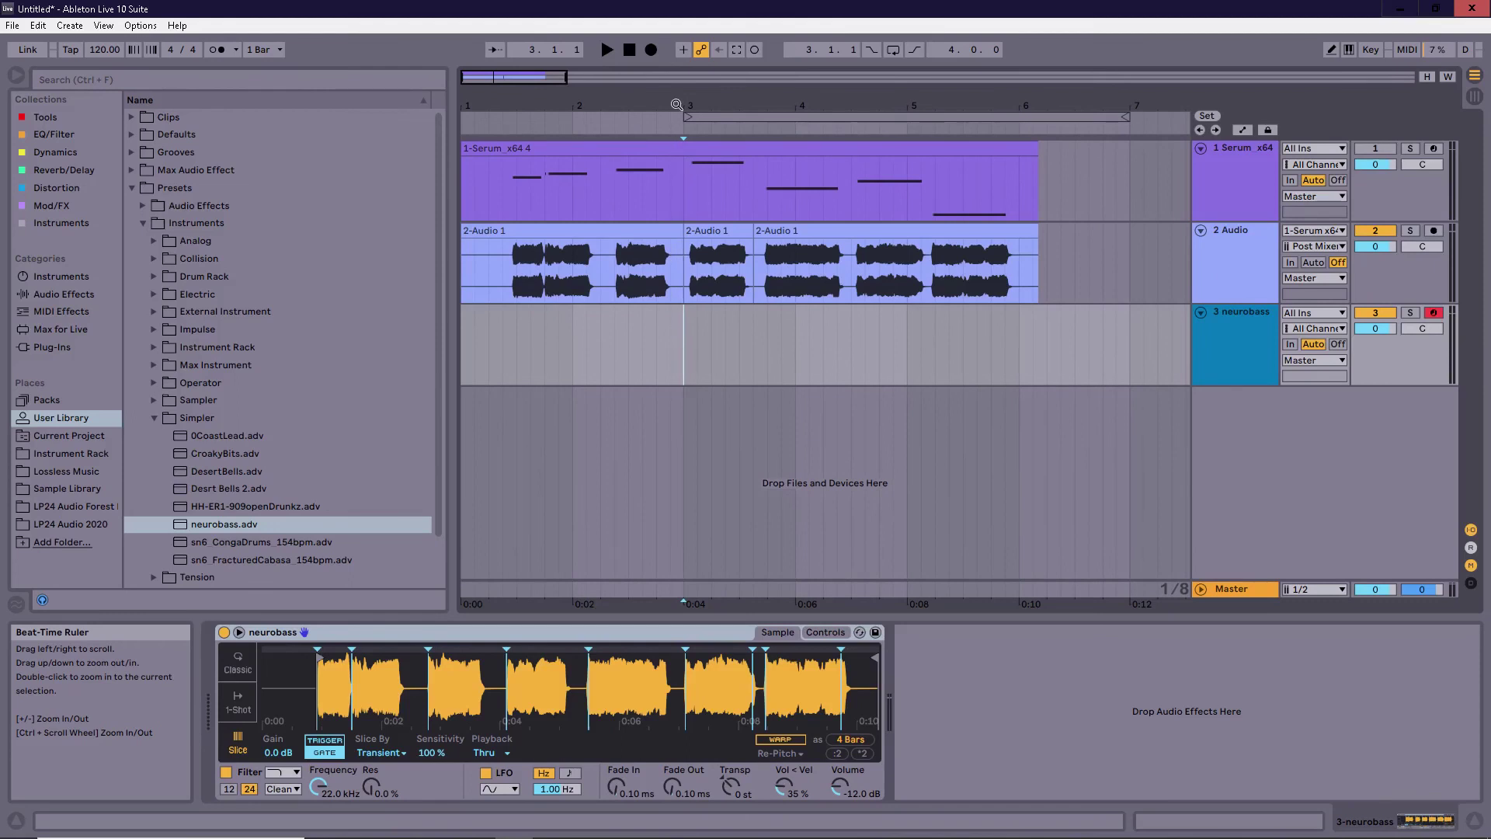
Display the Serum track's device chain
click(1235, 175)
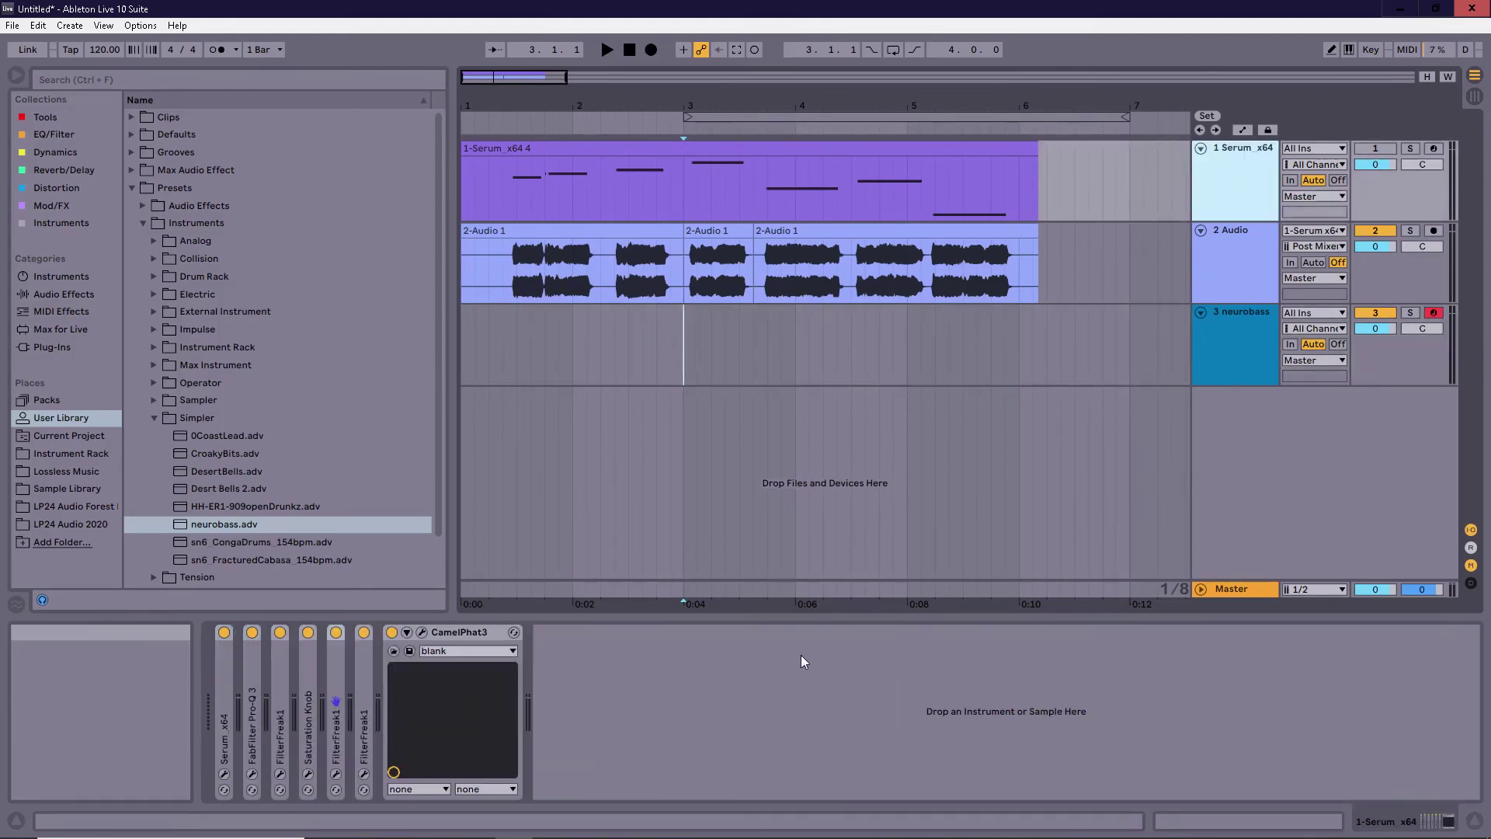
click(794, 674)
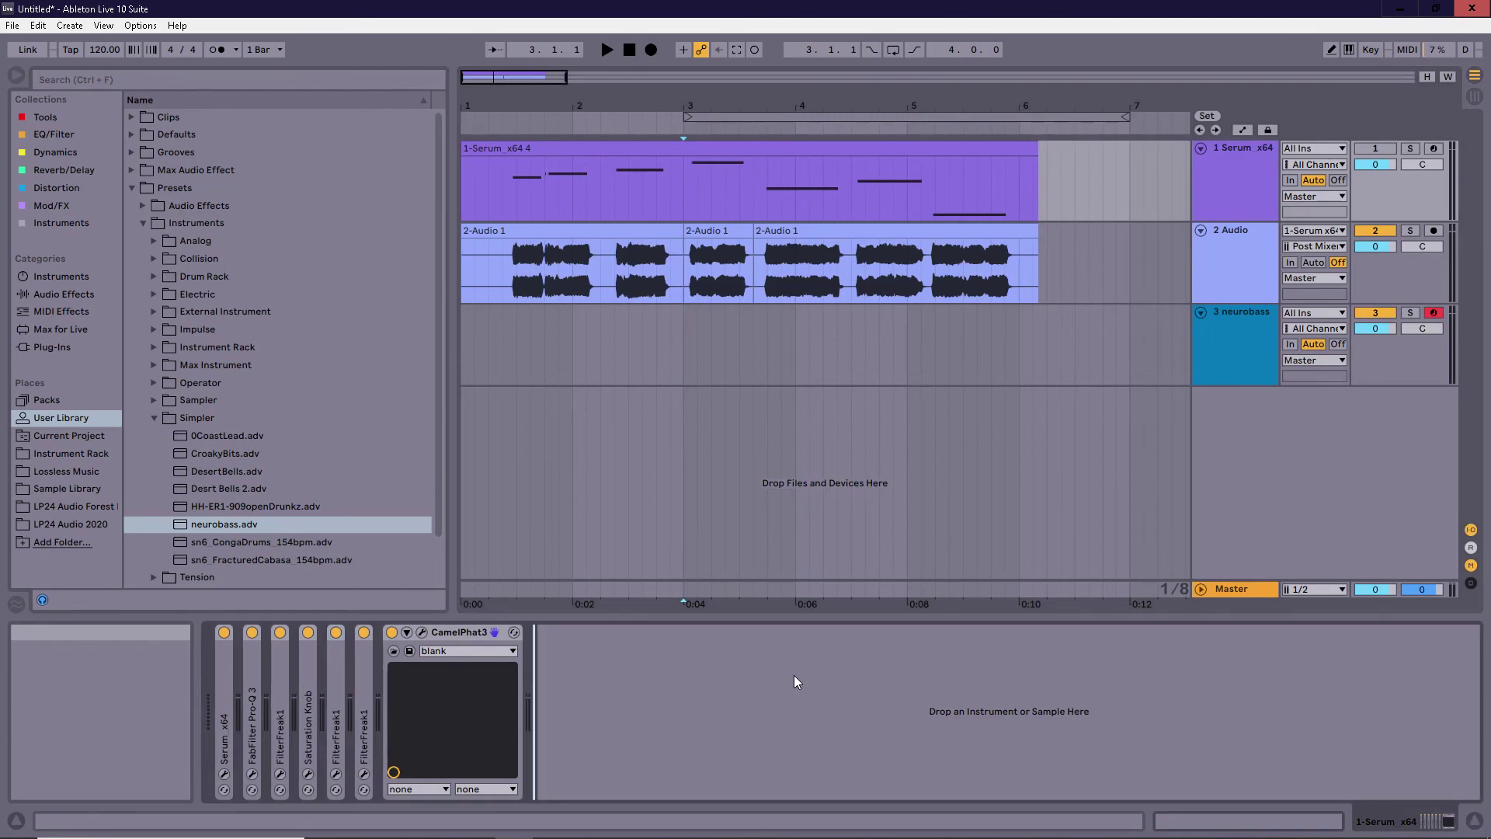